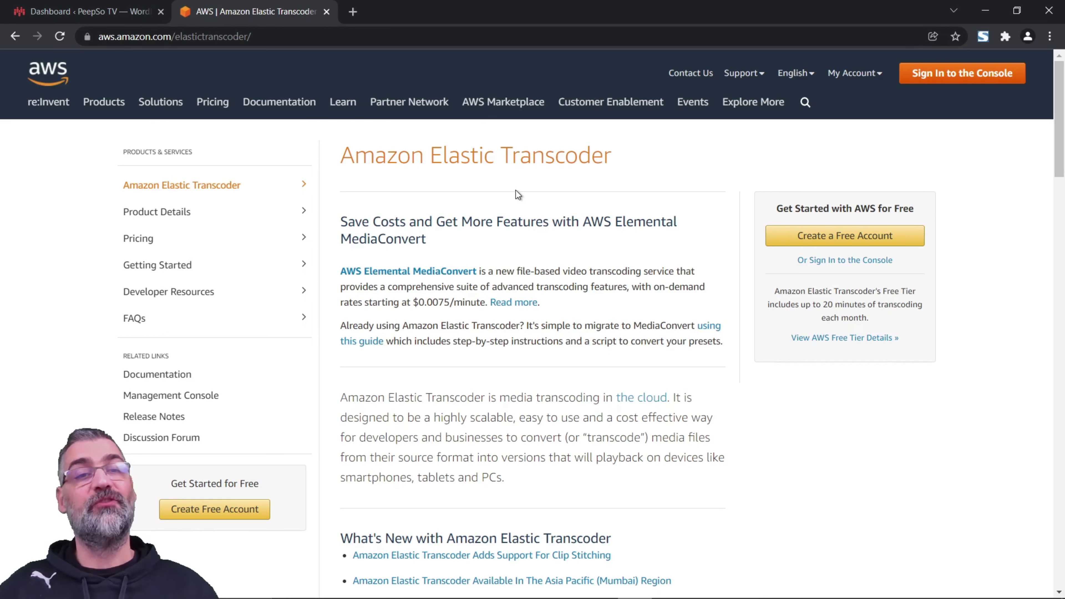
drag(360, 159, 619, 160)
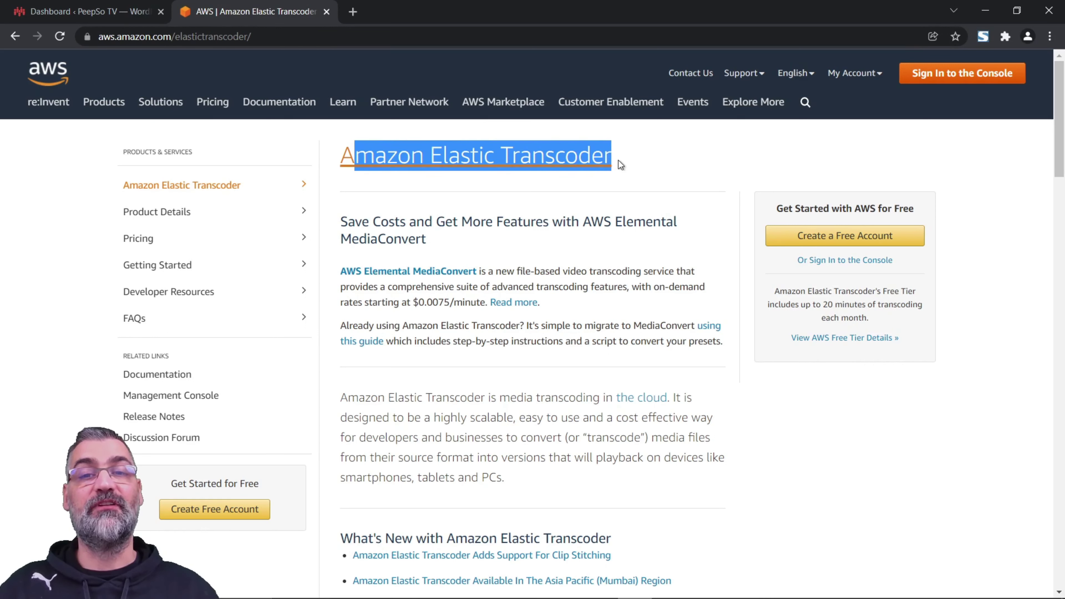
click(656, 166)
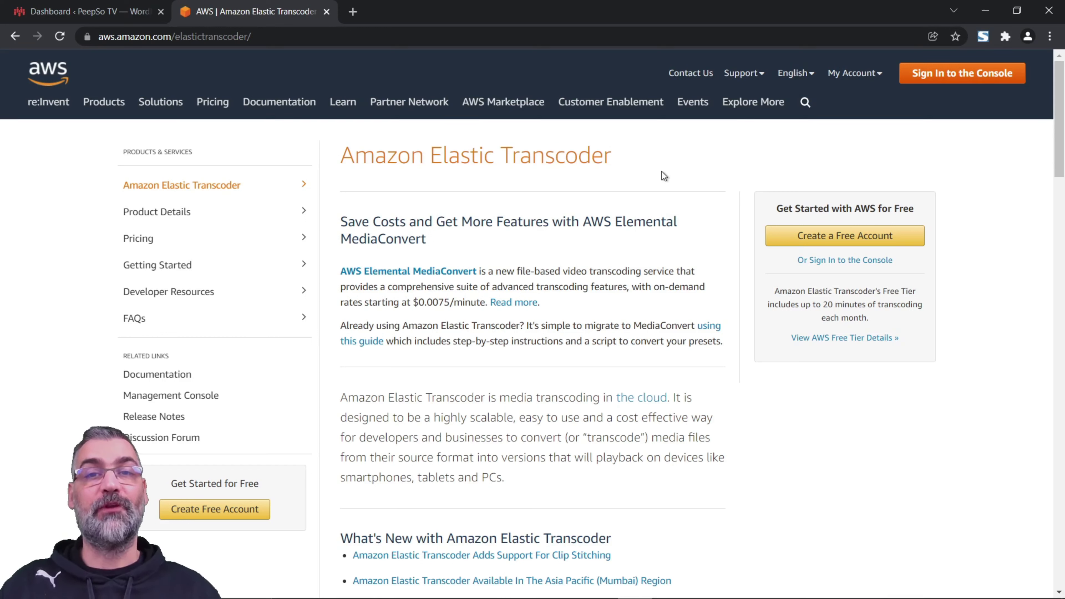
Switch to the PeepSo TV WordPress dashboard and open PeepSo's Audio & Video configuration
click(63, 13)
mouse_move(37, 172)
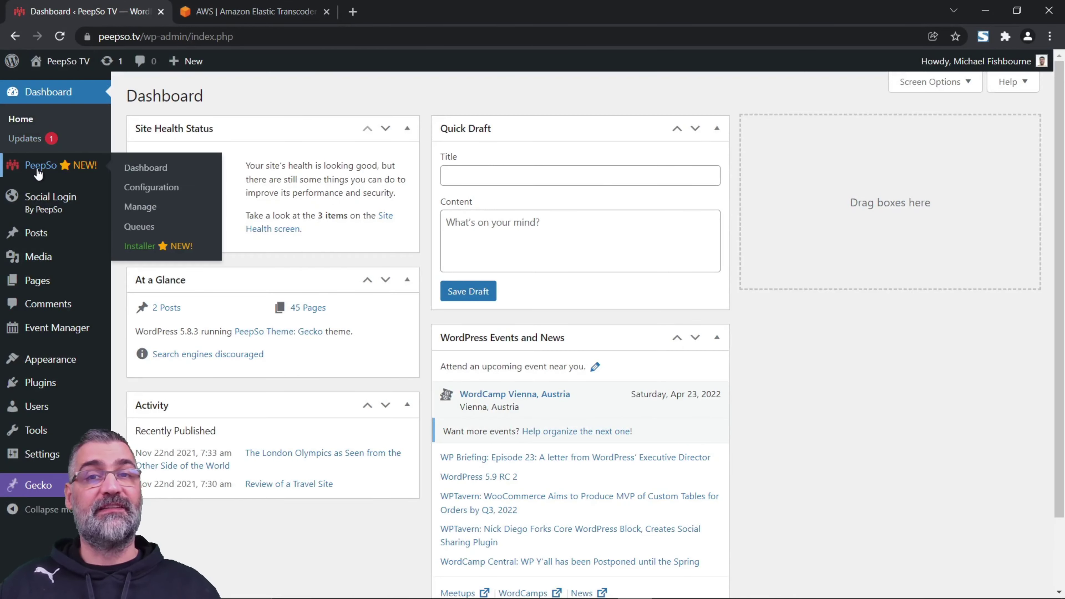
click(141, 193)
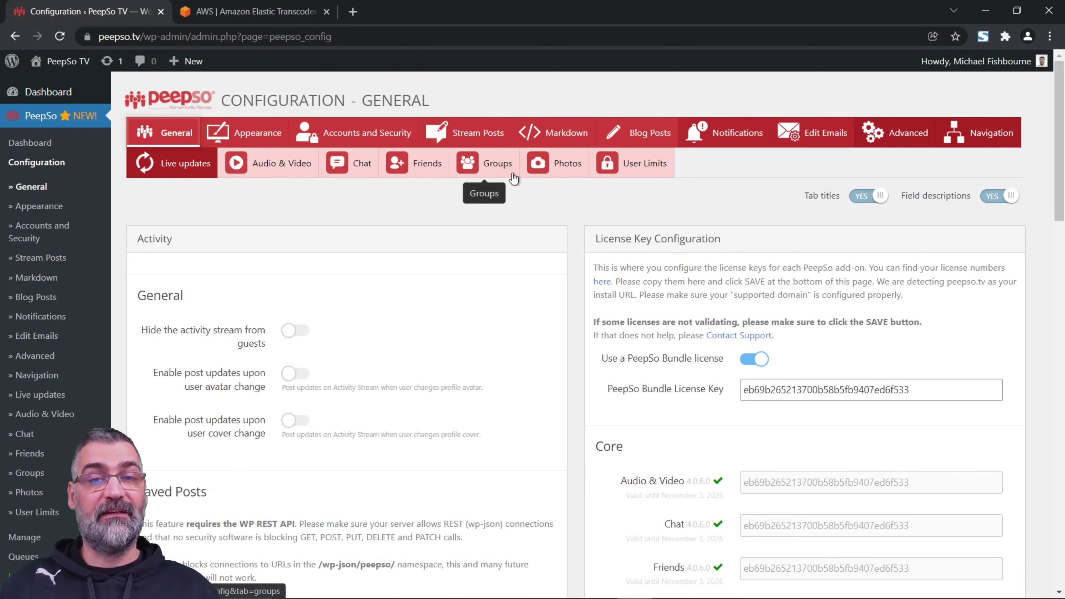
click(277, 167)
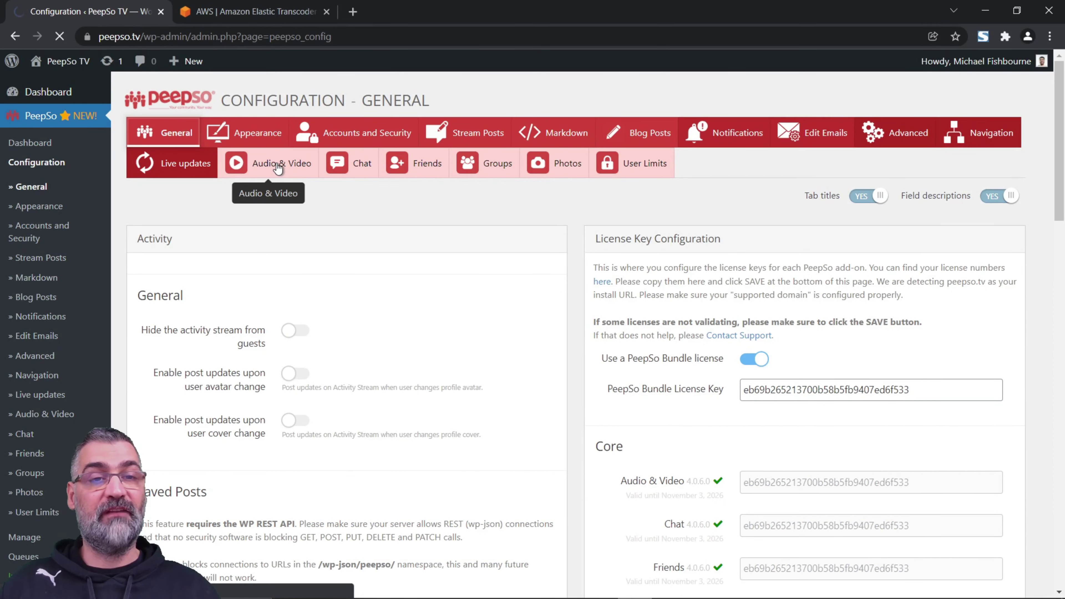
Review the video settings and the important information on server requirements for local video uploads and conversion
scroll(848, 327, down, 3)
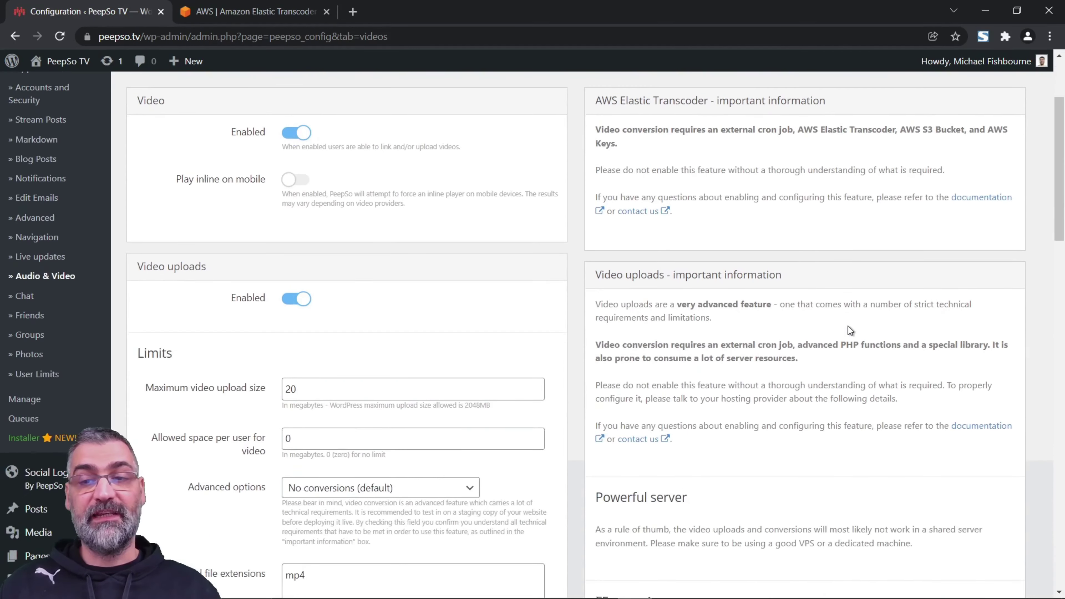
scroll(939, 293, down, 3)
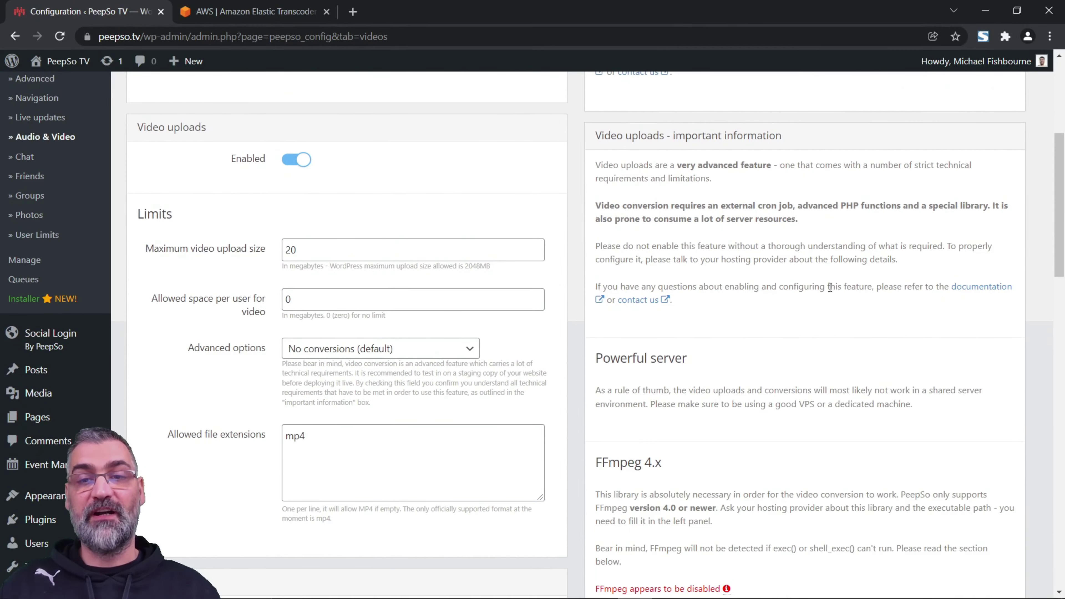
scroll(893, 326, down, 15)
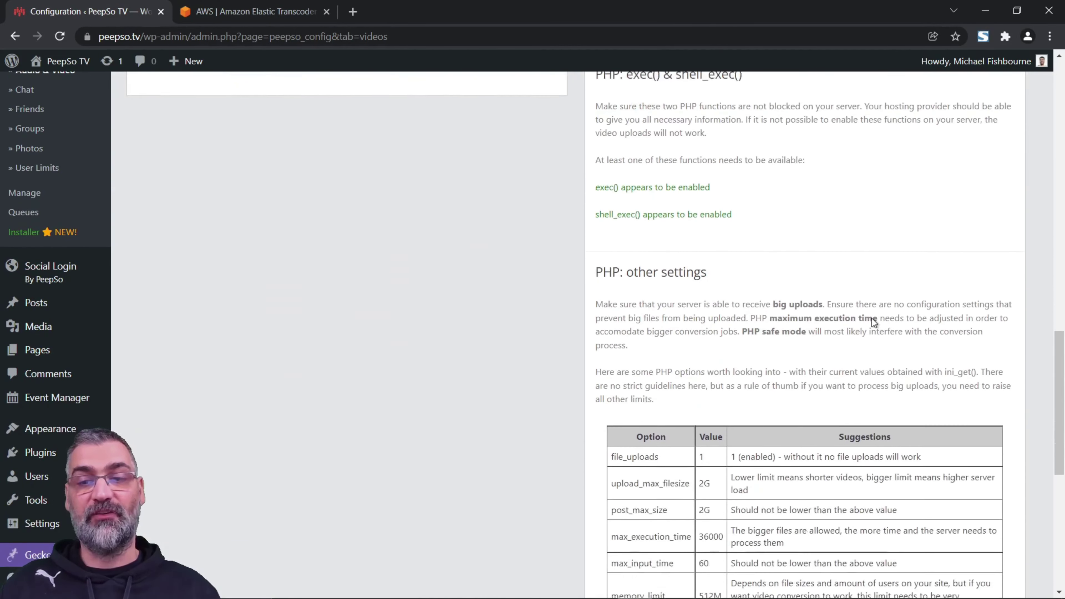
scroll(872, 319, down, 5)
scroll(853, 394, up, 20)
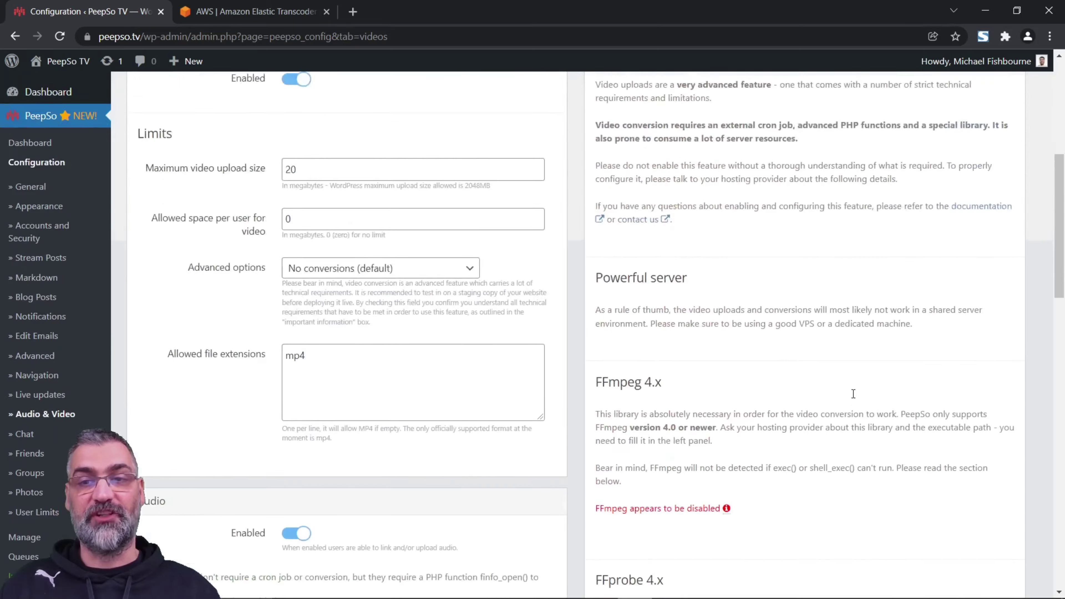
scroll(853, 394, up, 5)
scroll(746, 186, up, 2)
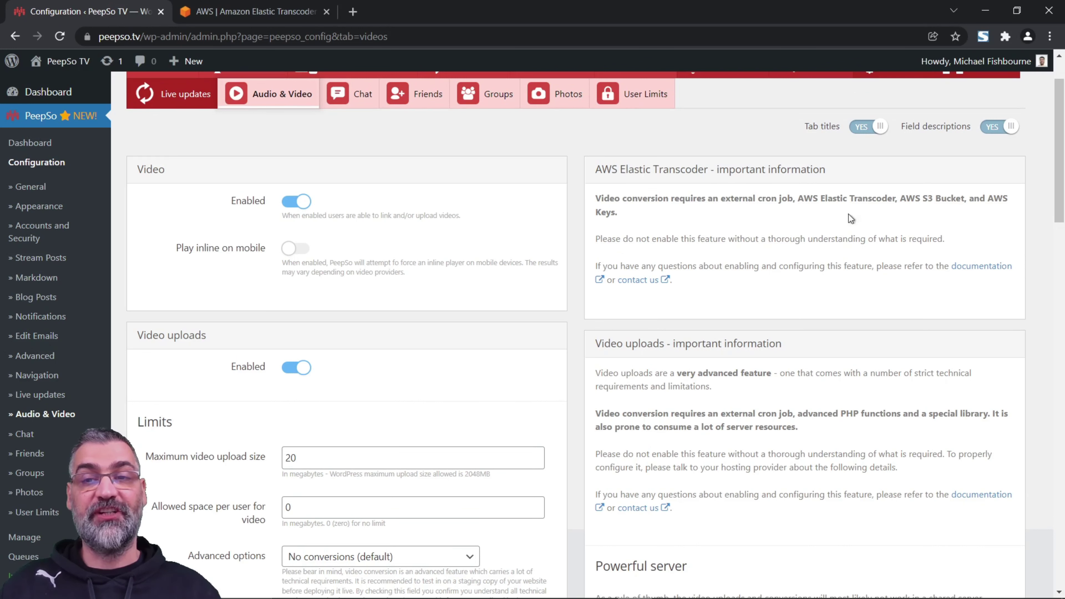
scroll(831, 360, down, 1)
scroll(831, 360, down, 3)
scroll(660, 331, down, 3)
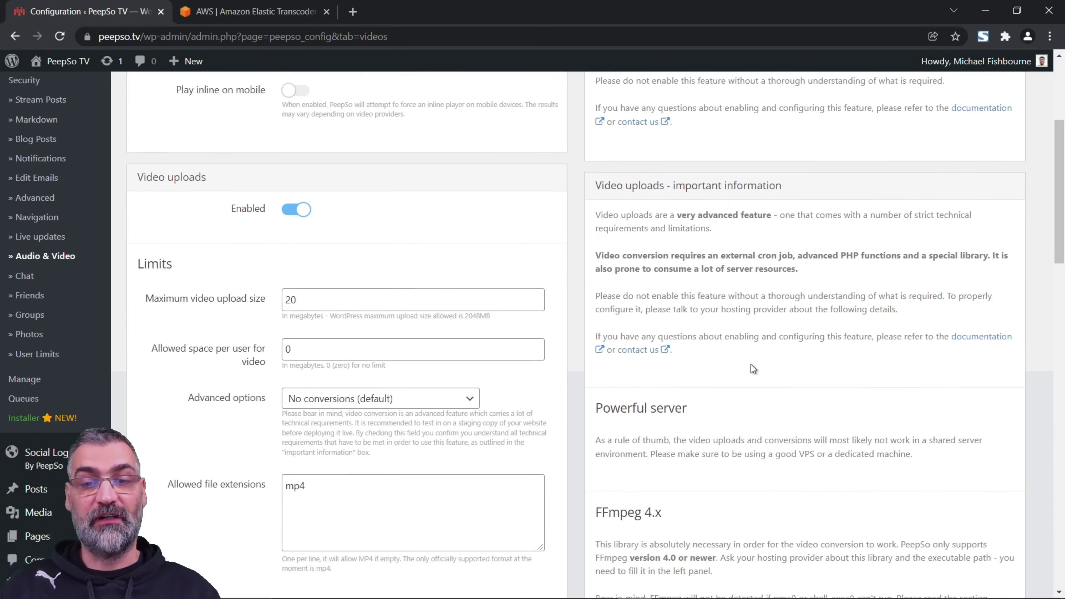
drag(605, 290, 925, 349)
Read the AWS Elastic Transcoder important information and highlight the external cron job requirement
scroll(781, 365, up, 6)
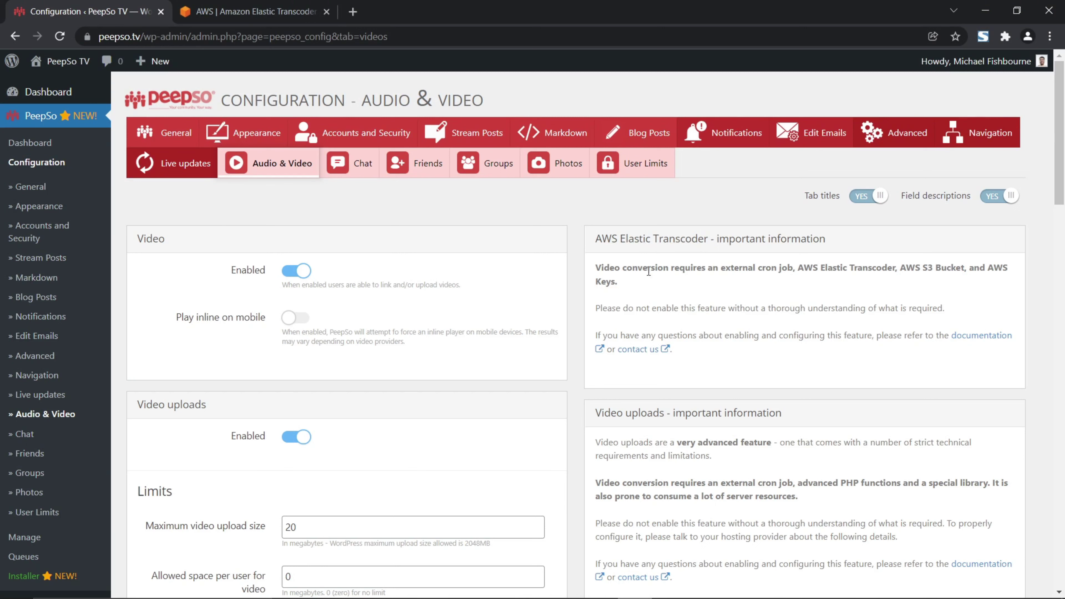
drag(596, 270, 619, 285)
click(619, 285)
drag(792, 270, 722, 271)
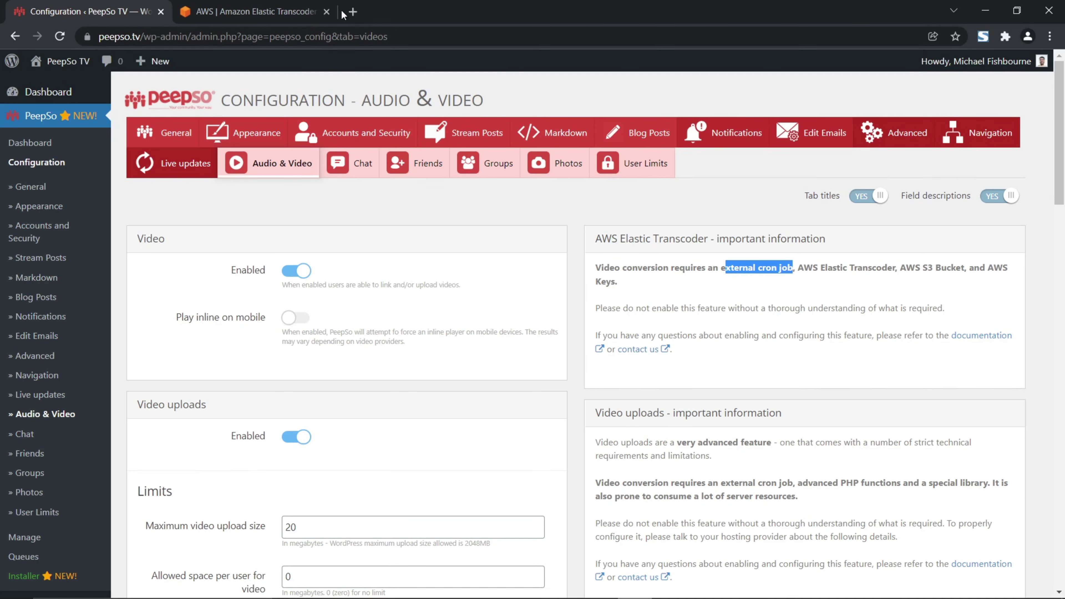
Open the PeepSo documentation at peepso.com/docs in a new browser tab
click(353, 12)
click(360, 38)
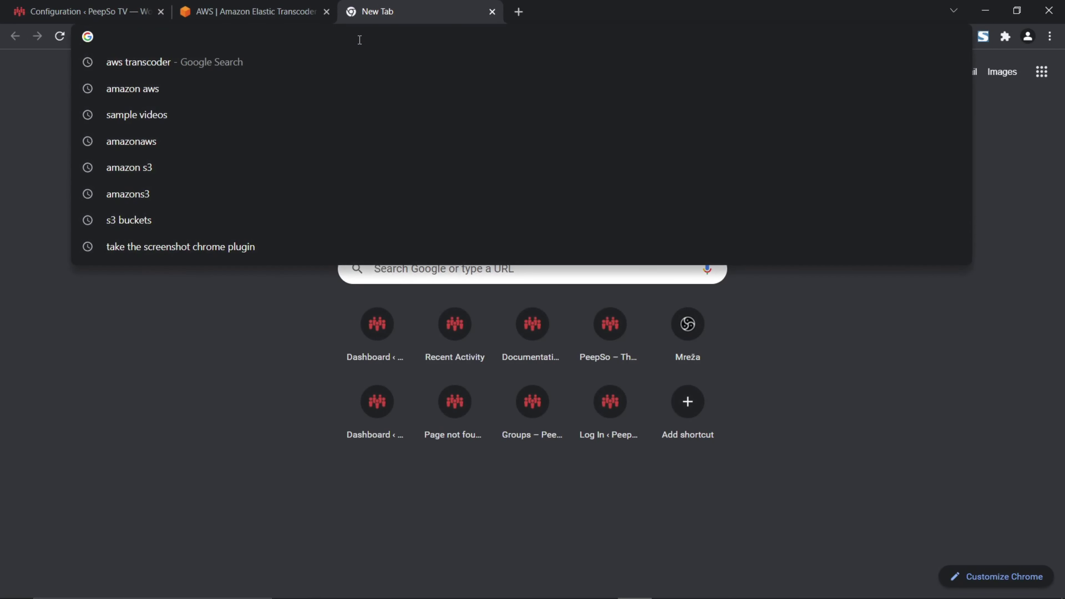
text(doc)
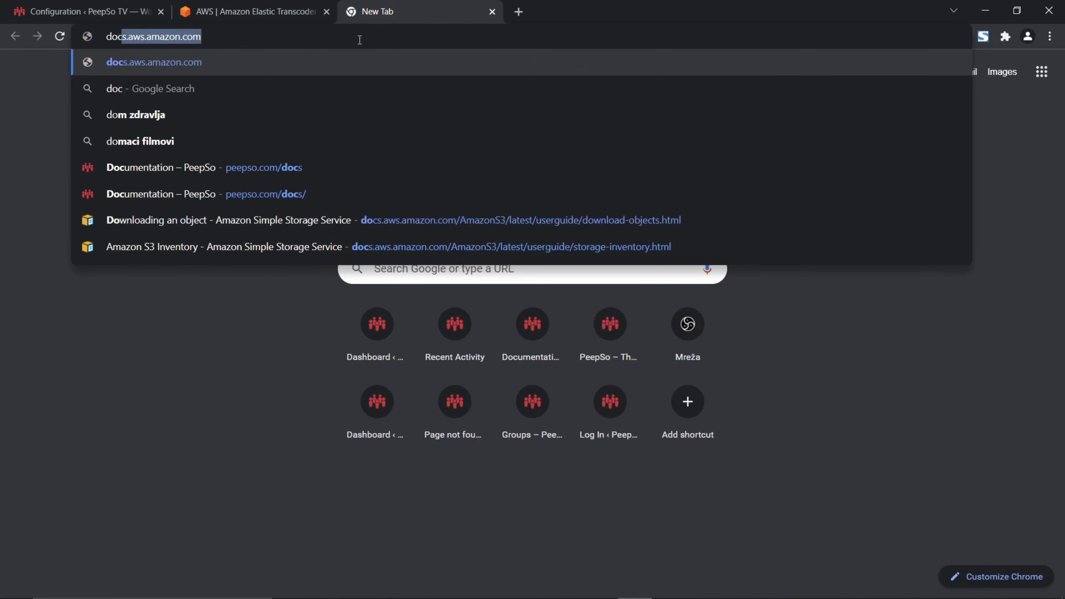
key(BackSpace)
key(BackSpace)
key(BackSpace)
key(BackSpace)
text(peepso)
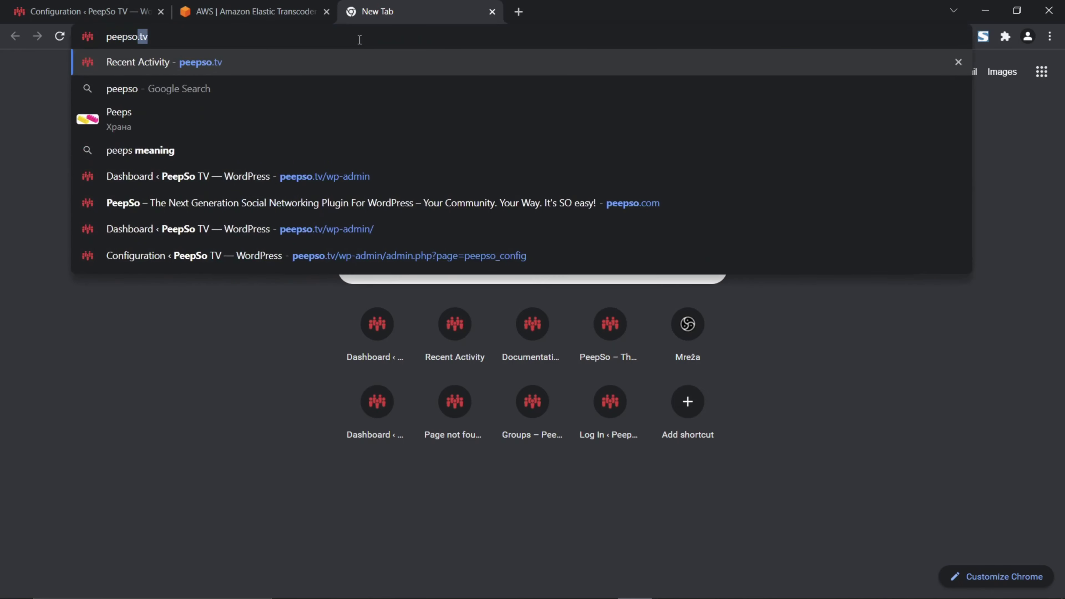
text(.com/docs)
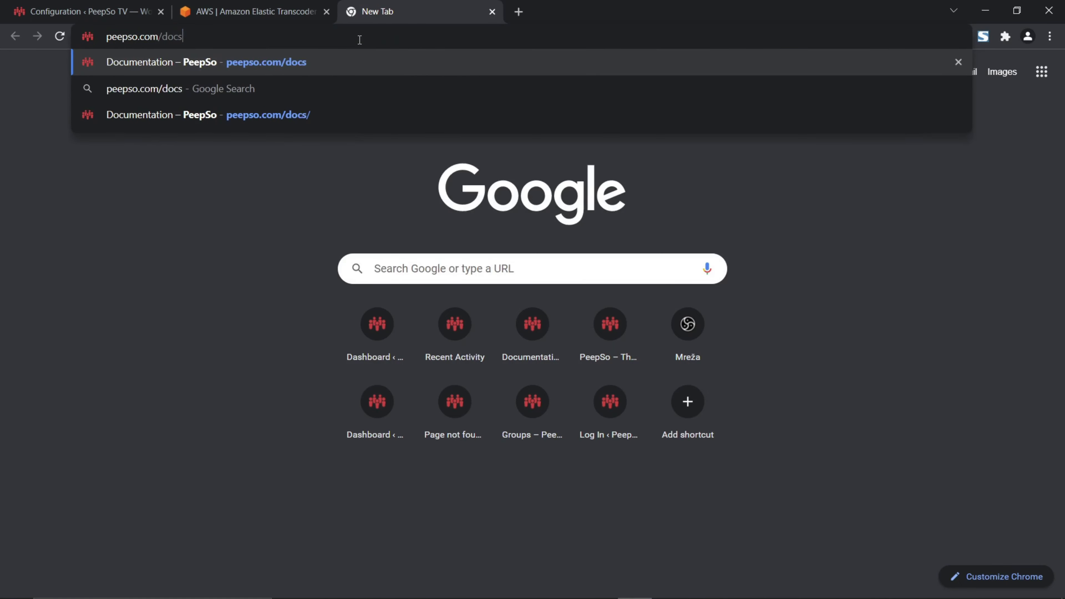
key(Return)
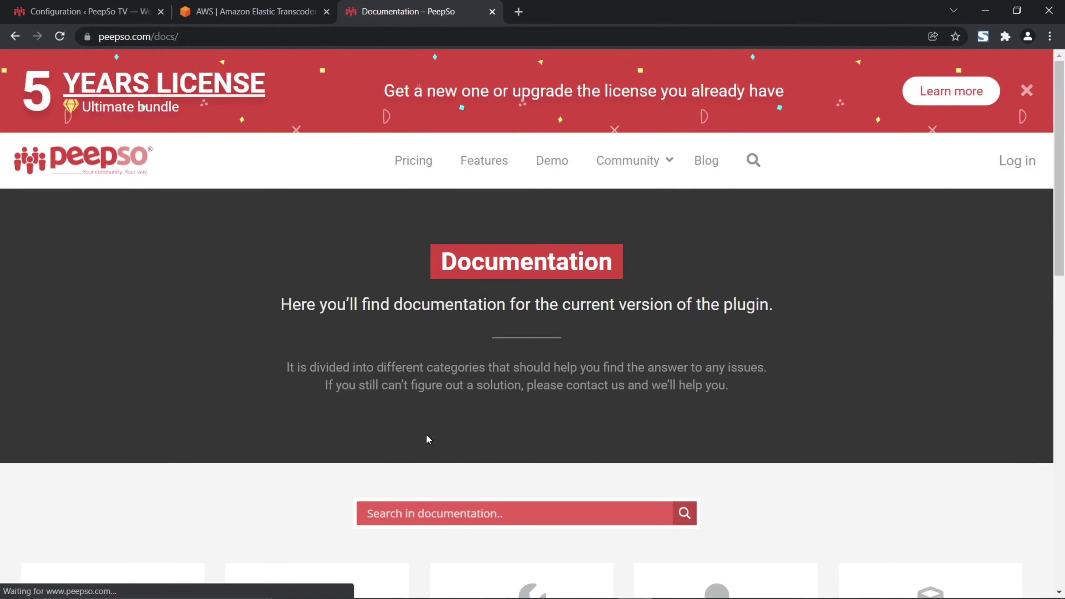
Search the documentation for "cron" and open the article Setting Up The Cron Job
text(cron)
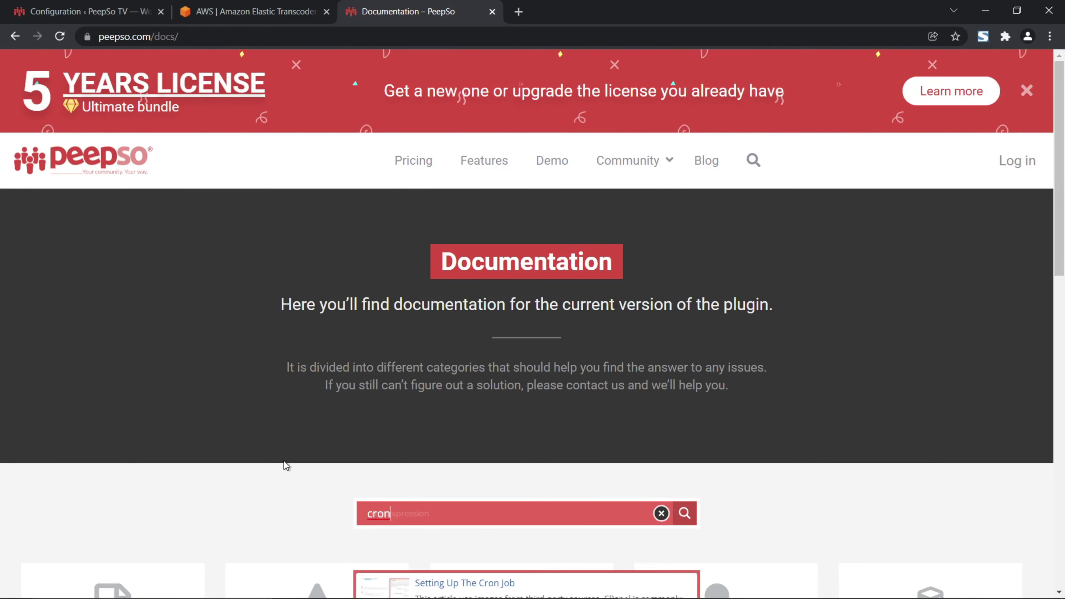
scroll(284, 461, down, 5)
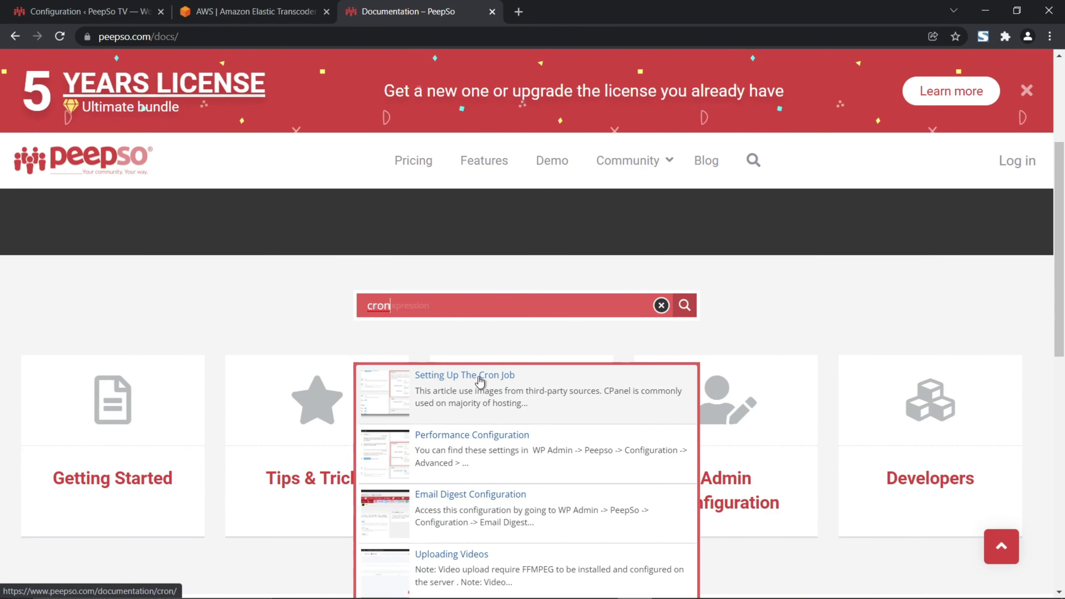
click(495, 379)
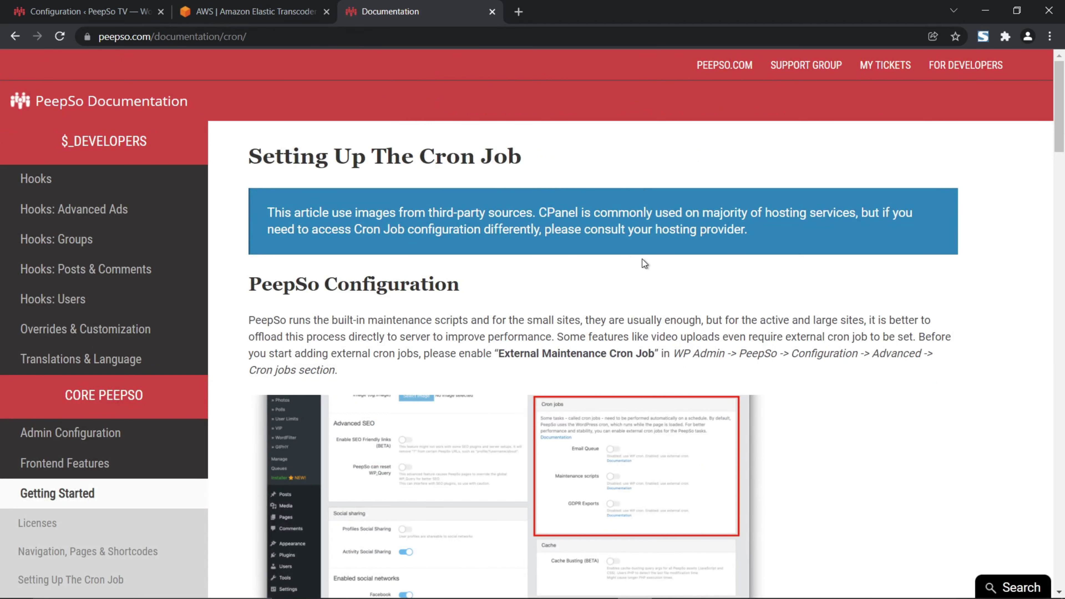
Read the article's introduction, the cPanel cron job interface explanation and the Cron Command Structure section
scroll(650, 266, down, 2)
scroll(592, 245, up, 2)
scroll(684, 286, down, 3)
scroll(628, 344, up, 3)
scroll(629, 330, down, 10)
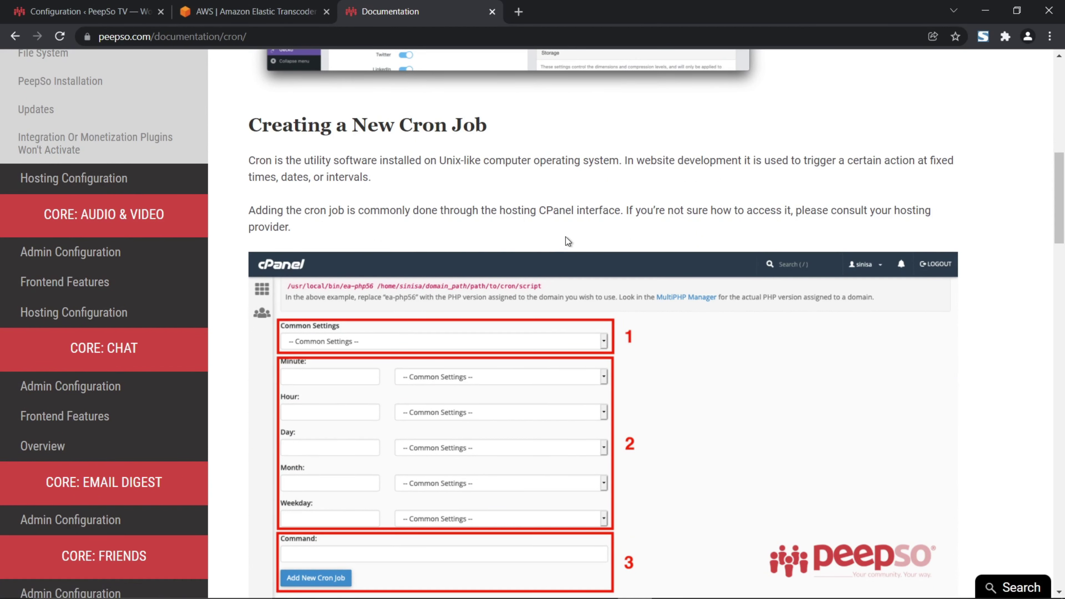
scroll(562, 332, down, 1)
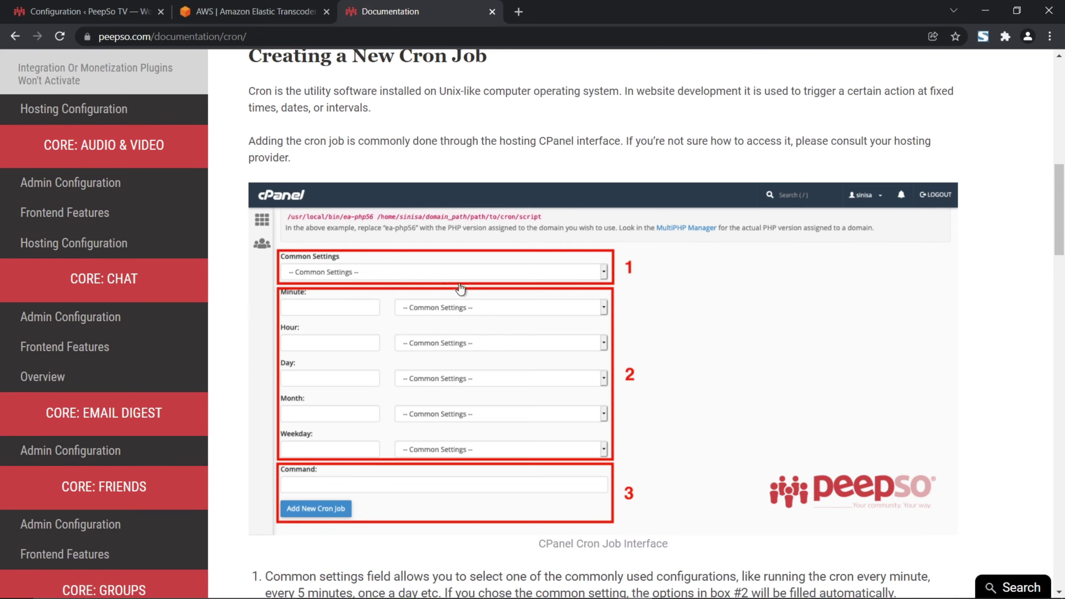
scroll(485, 307, down, 4)
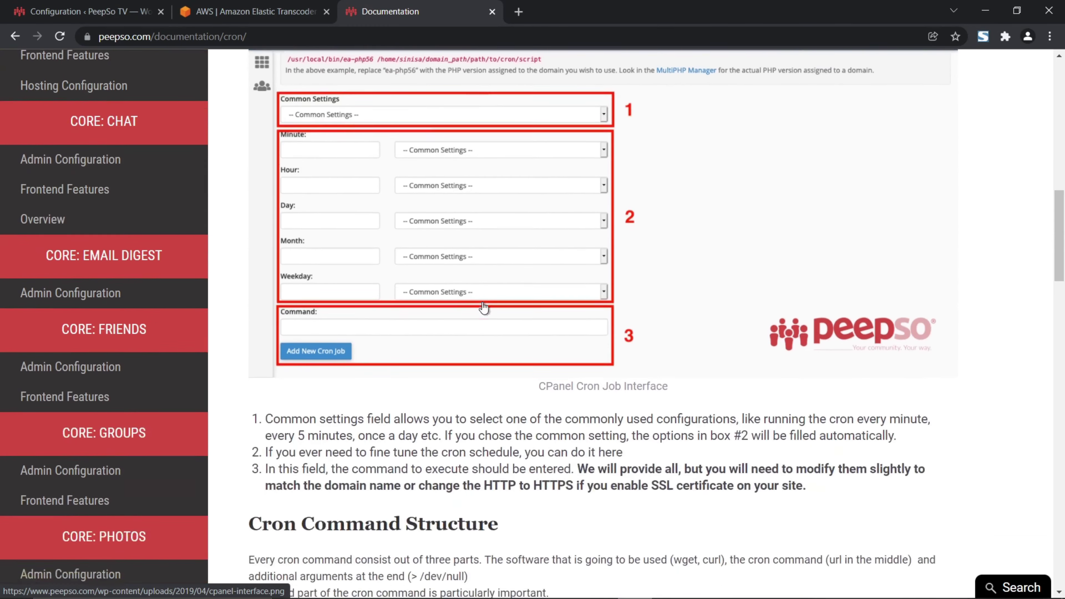
scroll(573, 359, up, 7)
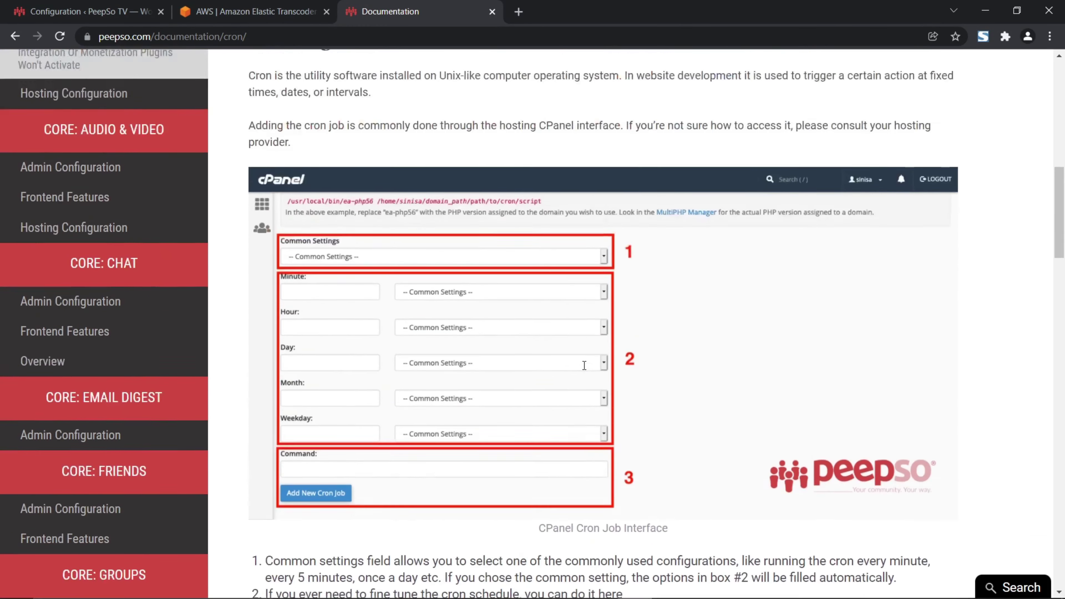
scroll(615, 289, down, 7)
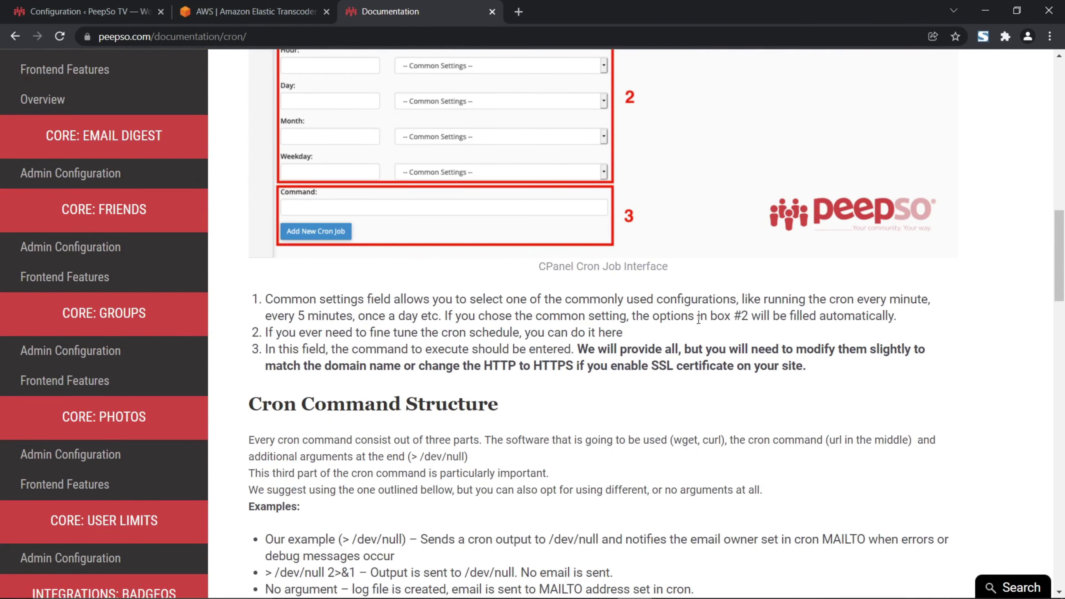
scroll(517, 354, down, 2)
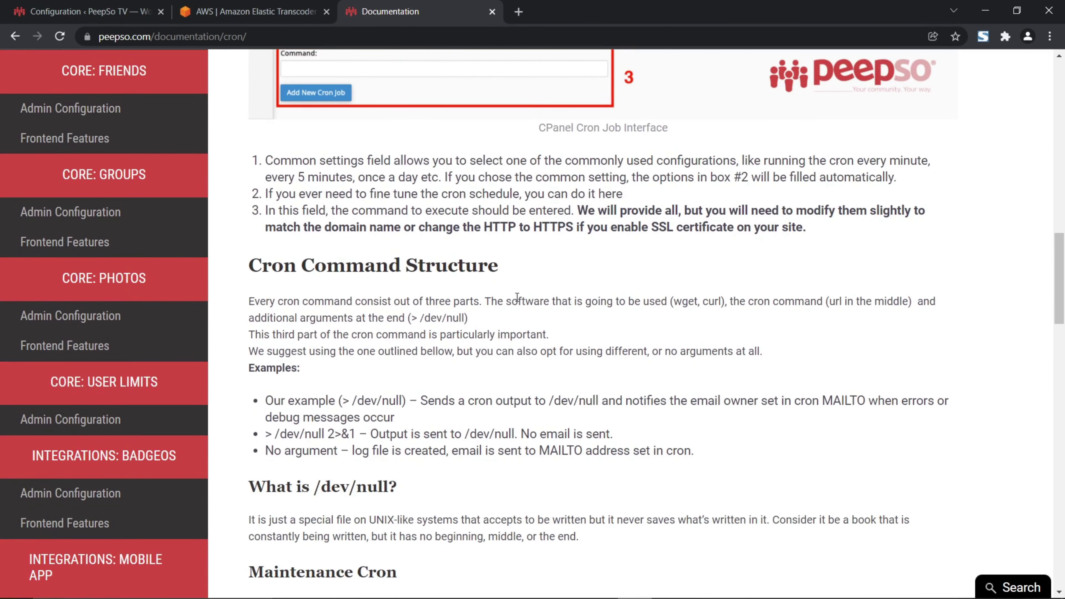
scroll(595, 328, up, 4)
View the EasyCron website from the article's third-party services section in a new tab, and close that tab
scroll(558, 287, down, 15)
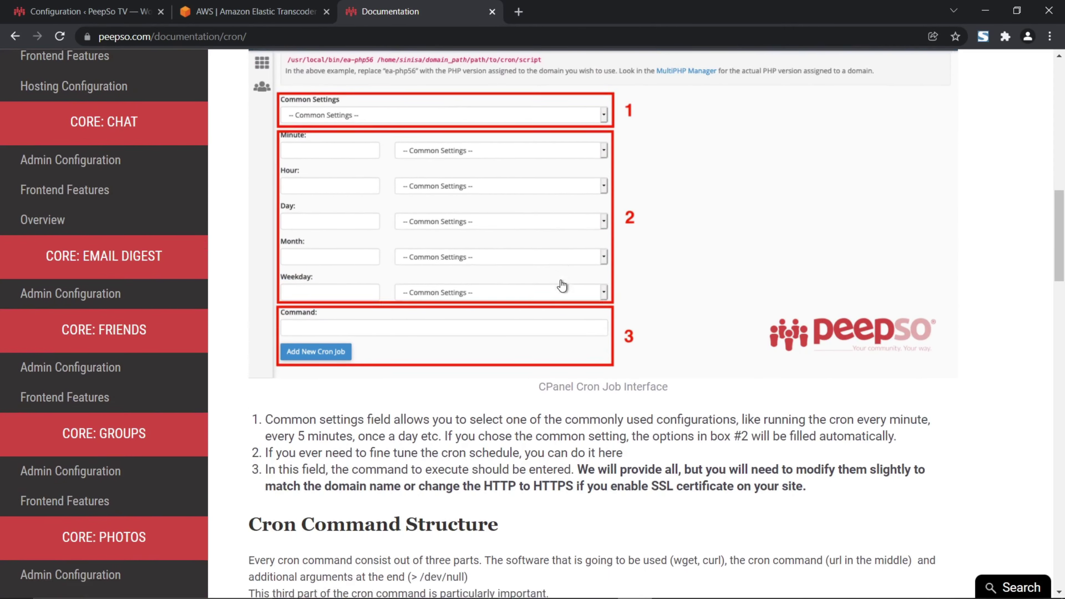
scroll(557, 285, down, 12)
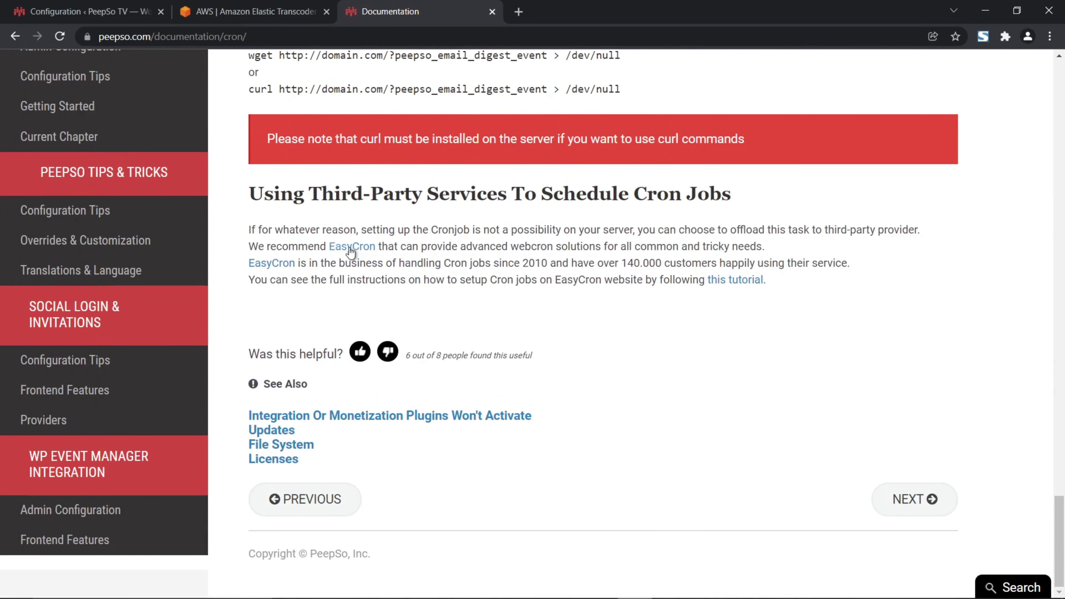
right_click(351, 252)
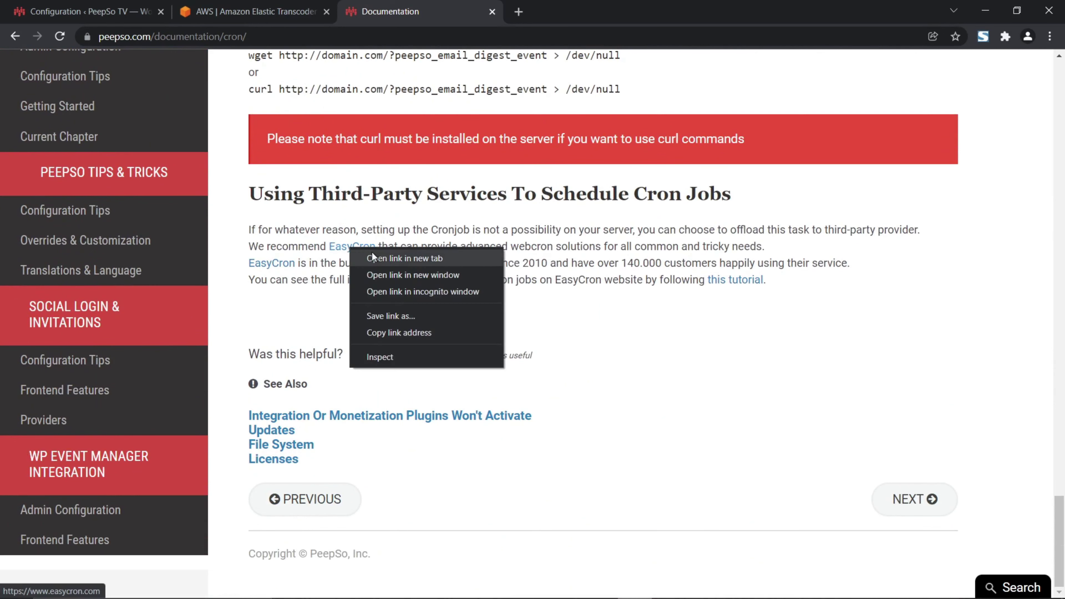
click(372, 252)
click(576, 15)
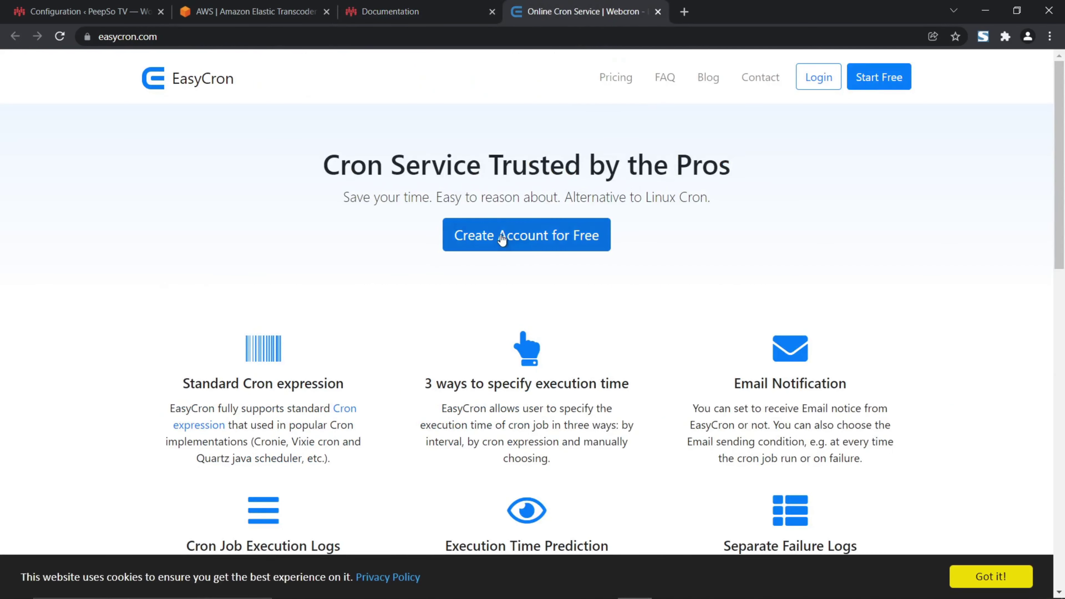
click(658, 15)
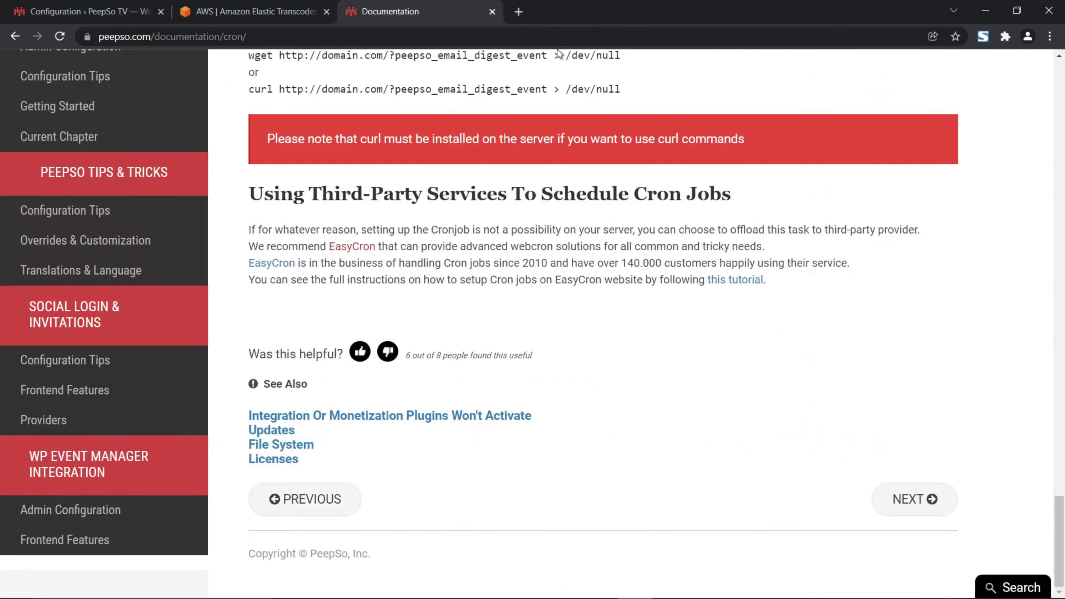
Review the article's cron commands and highlight ?peepso_process_maintenance in the Maintenance Cron wget command
scroll(611, 317, up, 8)
scroll(612, 339, up, 15)
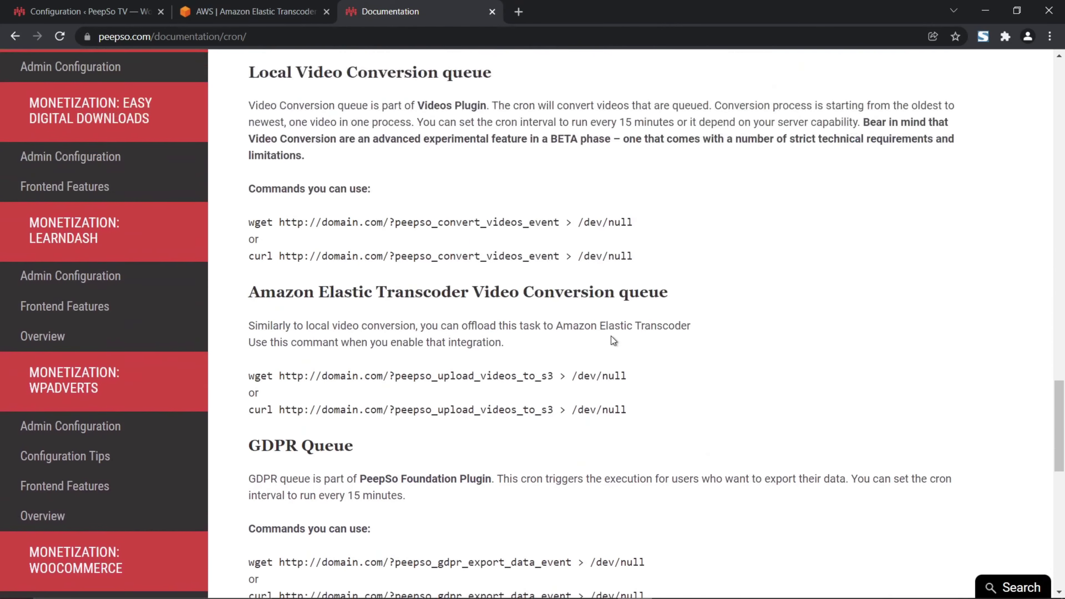
scroll(616, 328, up, 5)
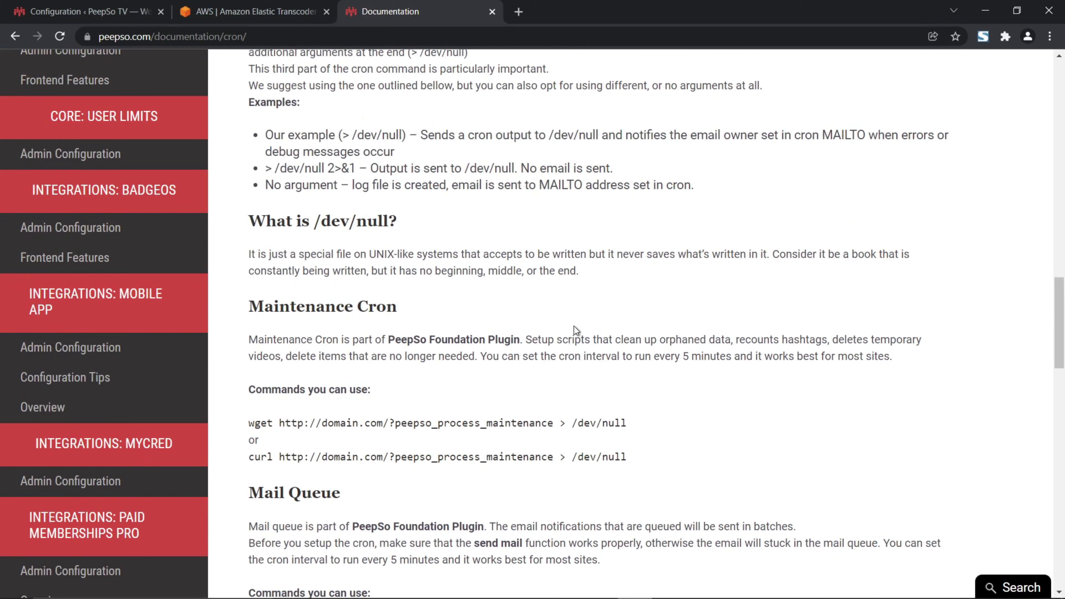
drag(550, 423, 389, 431)
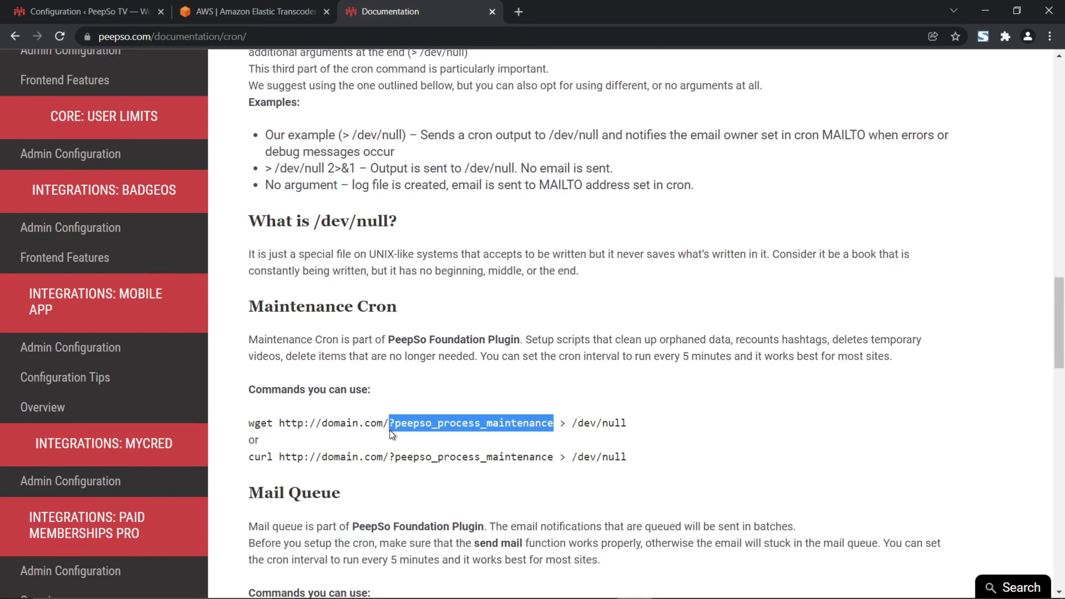
Copy ?peepso_process_maintenance and open it on the peepso.tv domain in place of the admin page path to run the maintenance cron
right_click(425, 421)
click(449, 427)
click(106, 12)
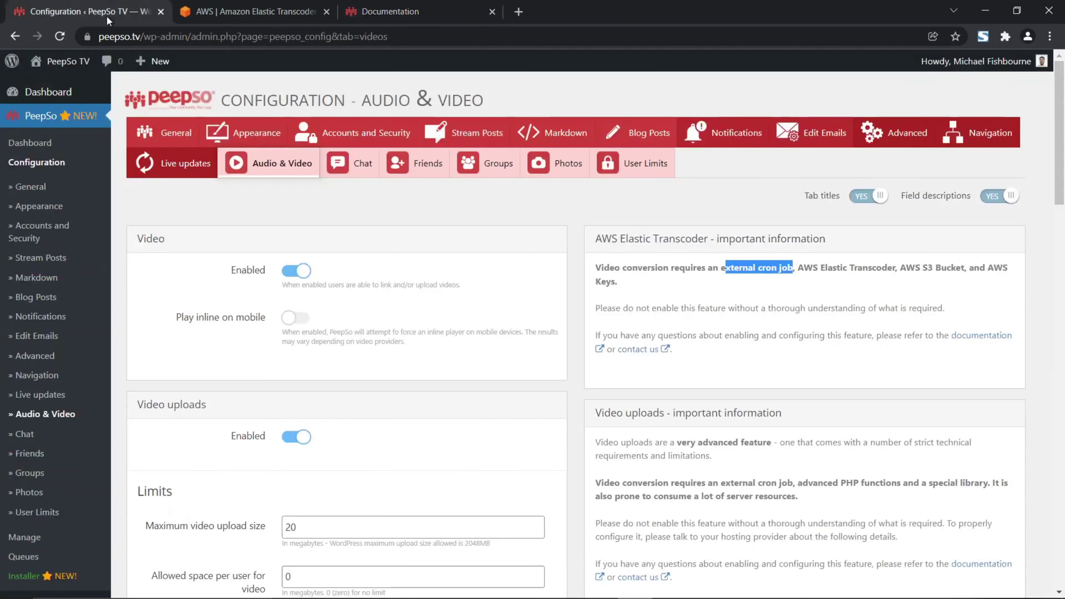
drag(402, 36, 144, 37)
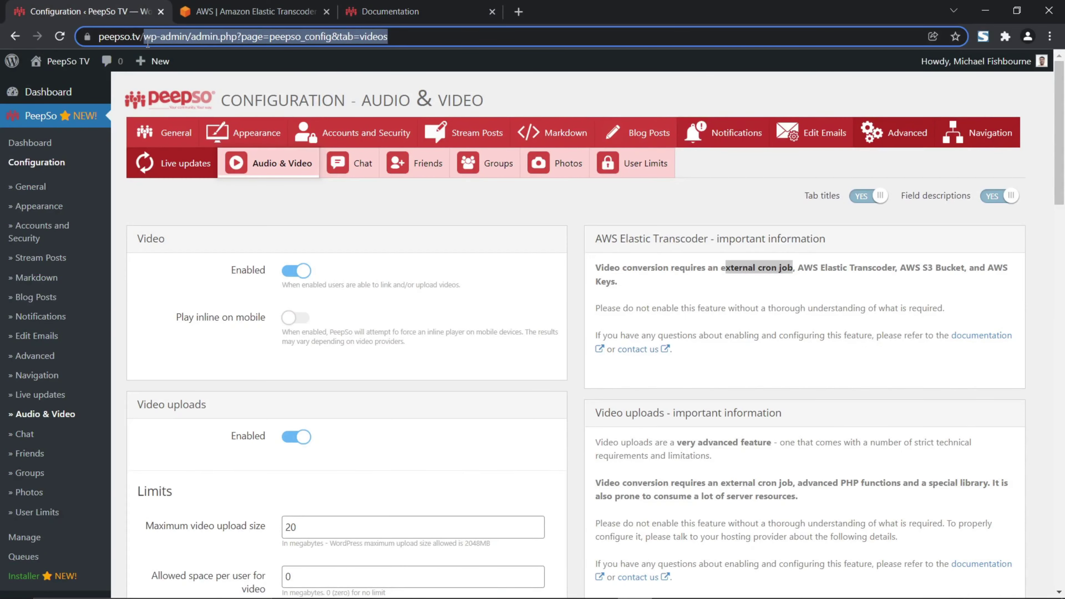
right_click(213, 40)
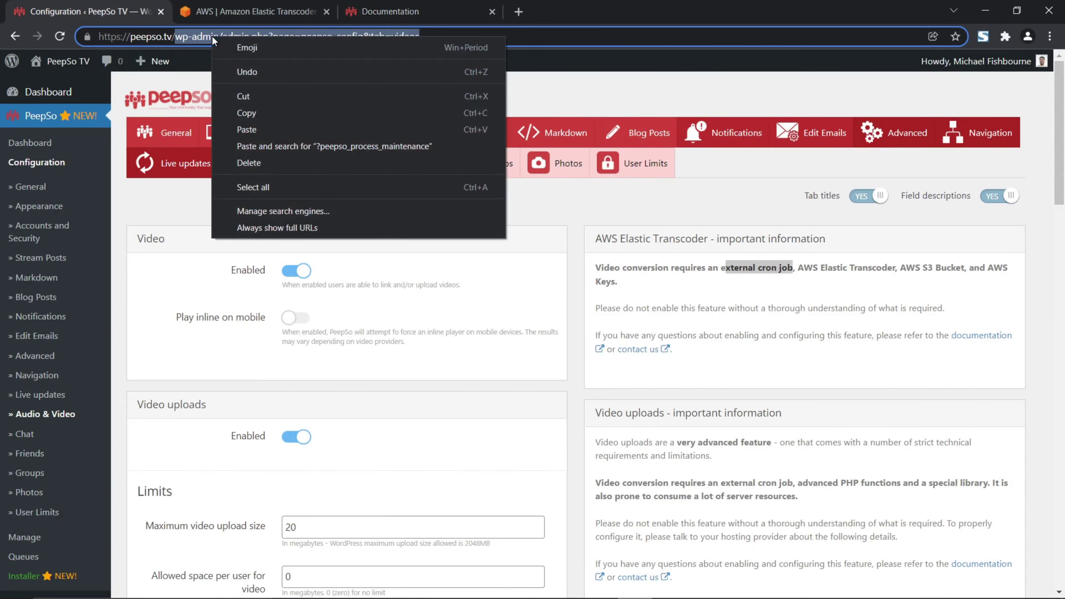
click(259, 128)
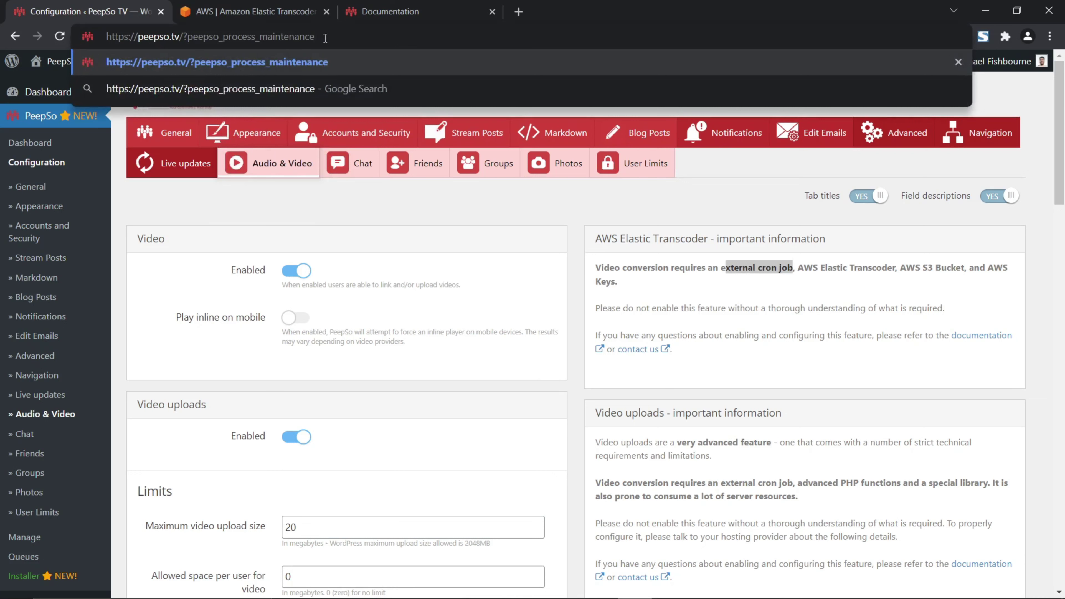
key(Return)
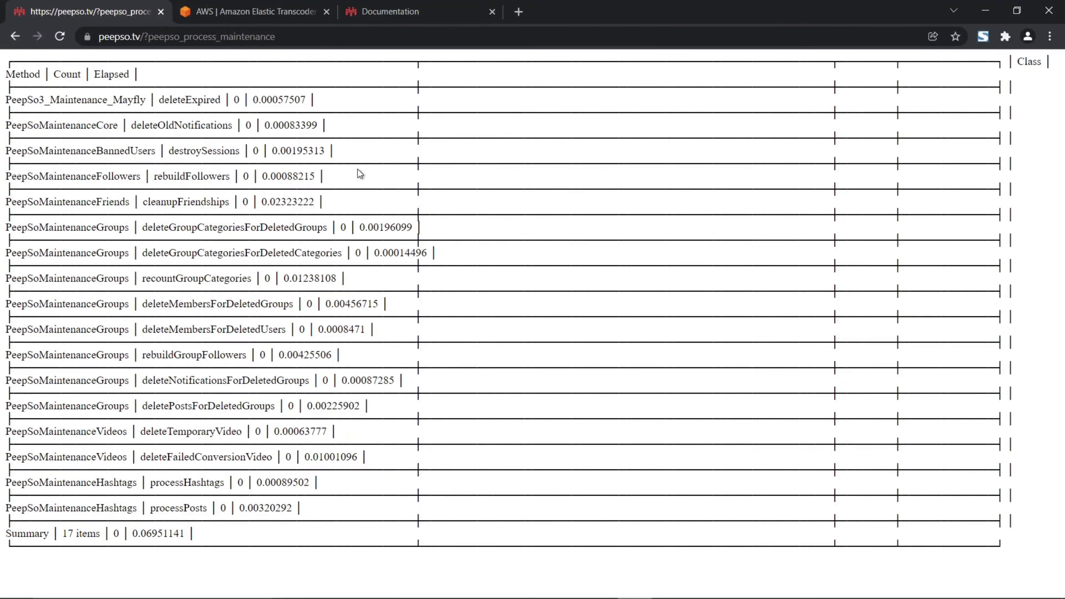
Review the cPanel cron job interface, Cron Command Structure and Maintenance Cron sections in the documentation article again
click(424, 13)
scroll(649, 240, up, 10)
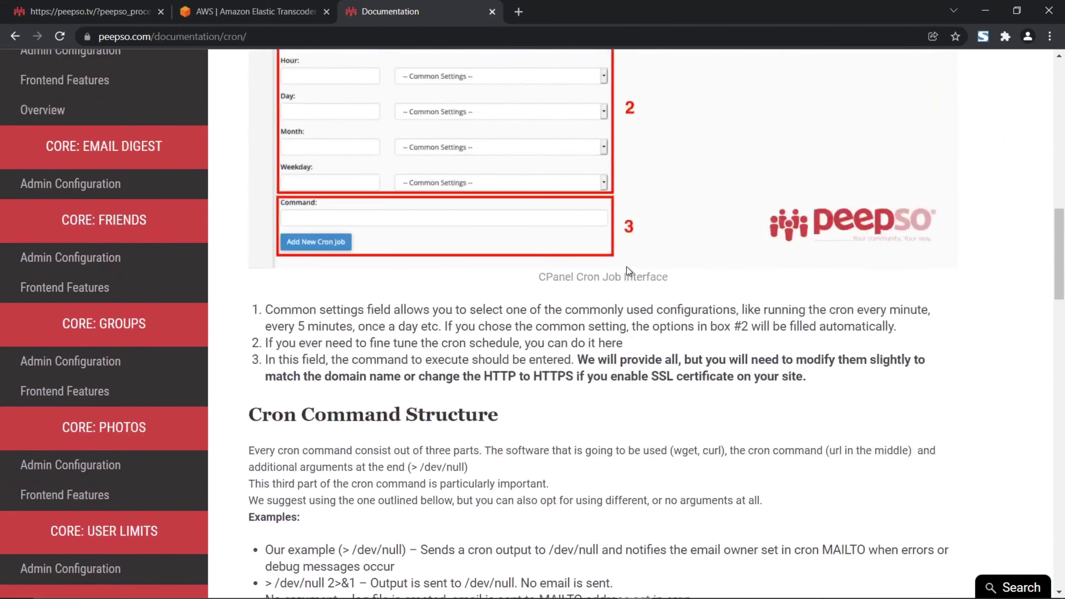
scroll(631, 310, down, 5)
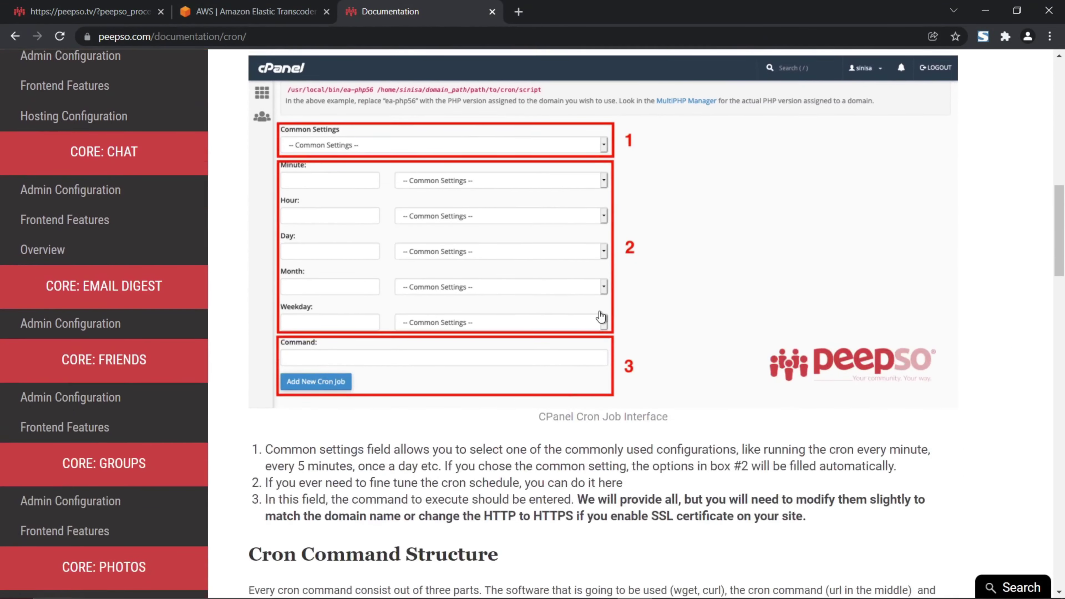
scroll(650, 302, down, 4)
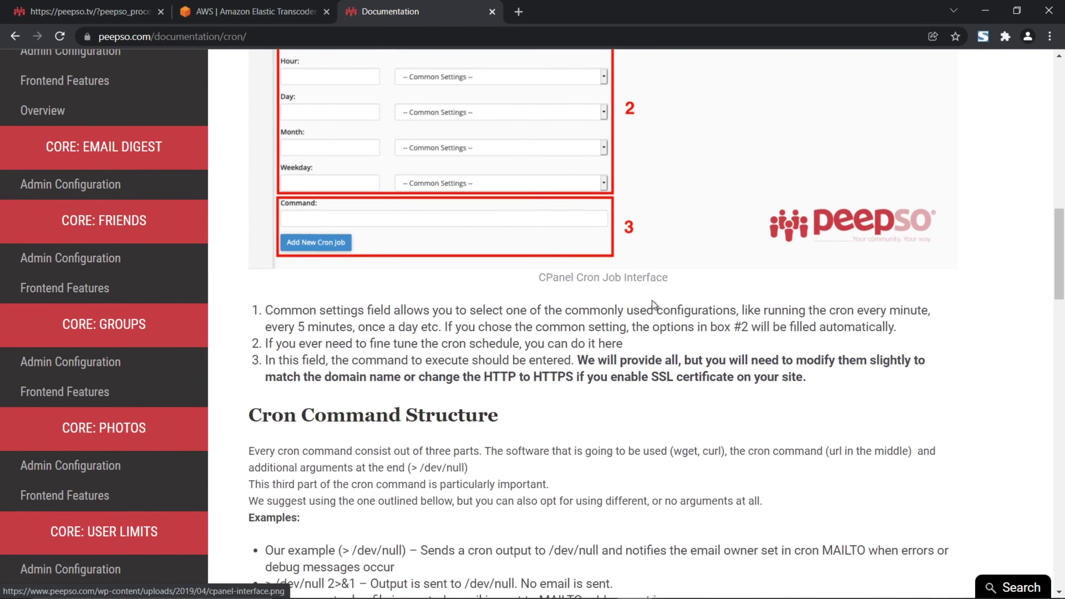
scroll(613, 319, down, 6)
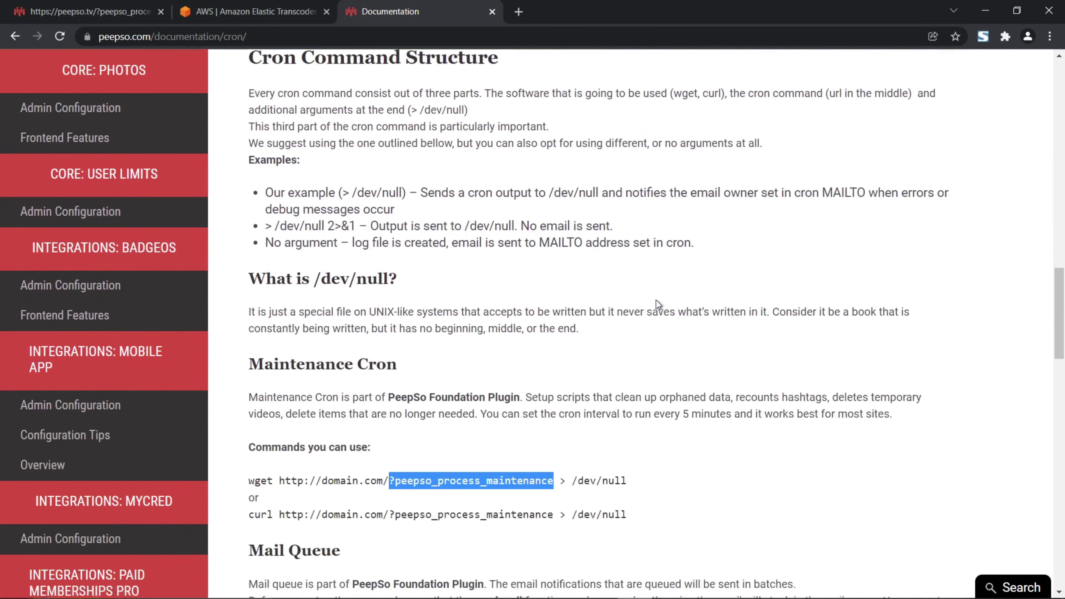
scroll(667, 348, down, 1)
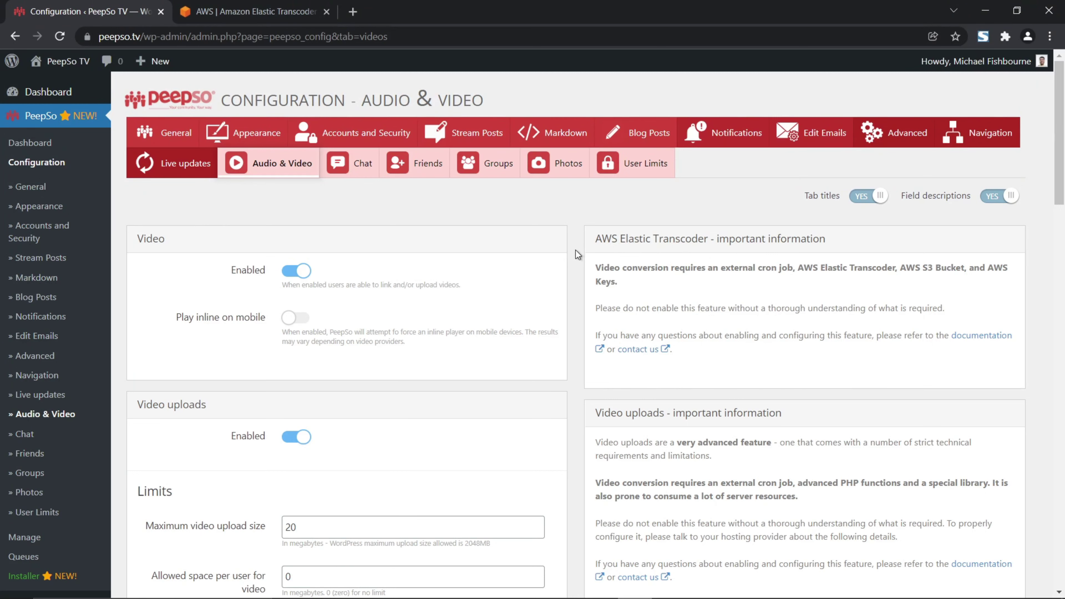
Review the Audio & Video configuration page, including the video upload limits, Advanced options and allowed file extensions
scroll(574, 246, down, 3)
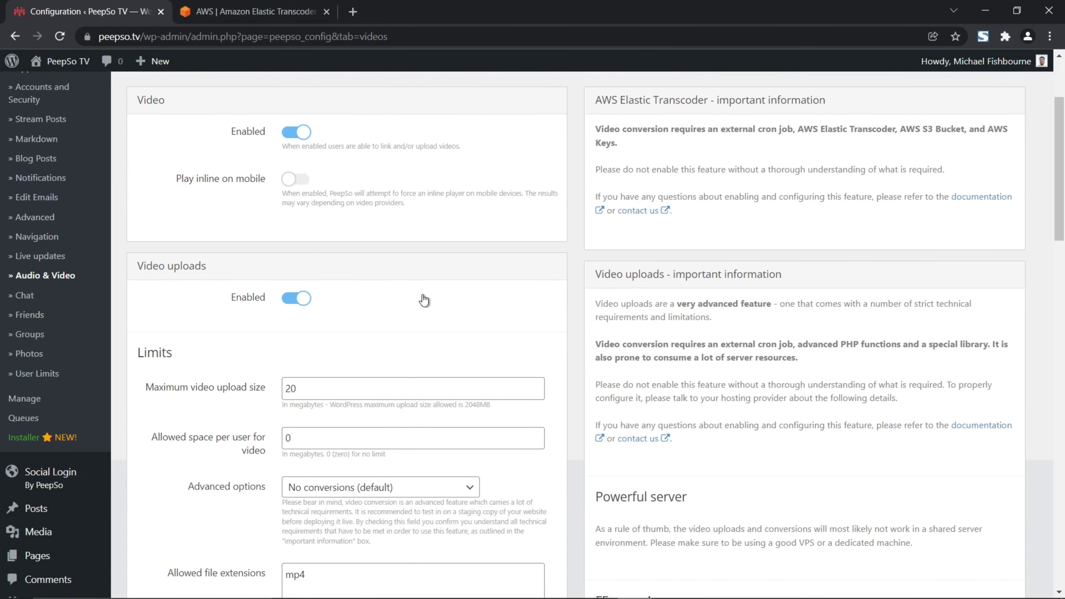
scroll(515, 365, down, 2)
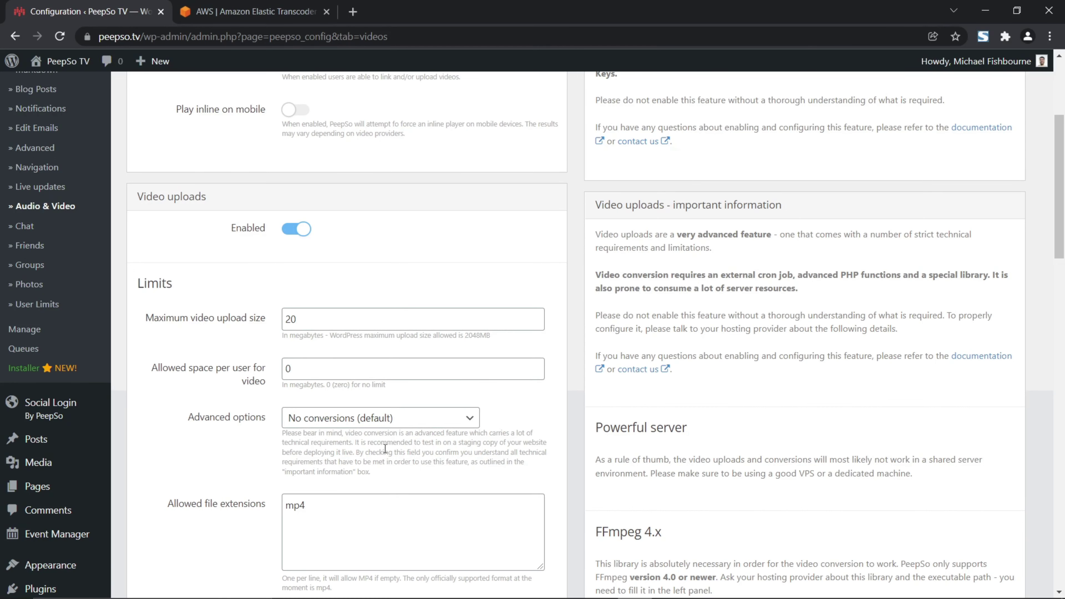
scroll(433, 470, down, 2)
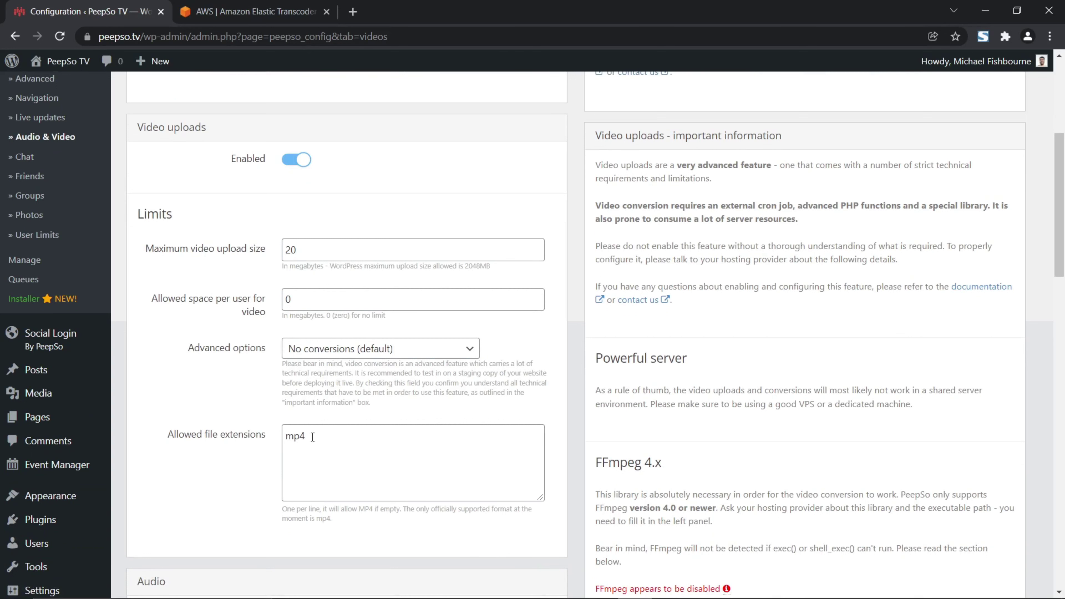
scroll(443, 440, up, 5)
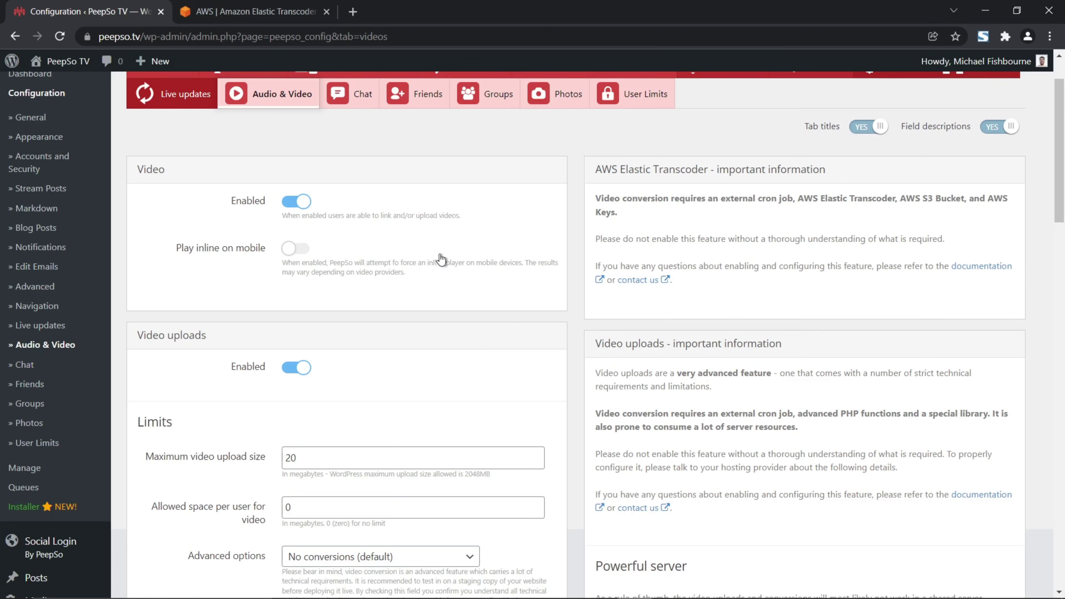
scroll(562, 237, up, 2)
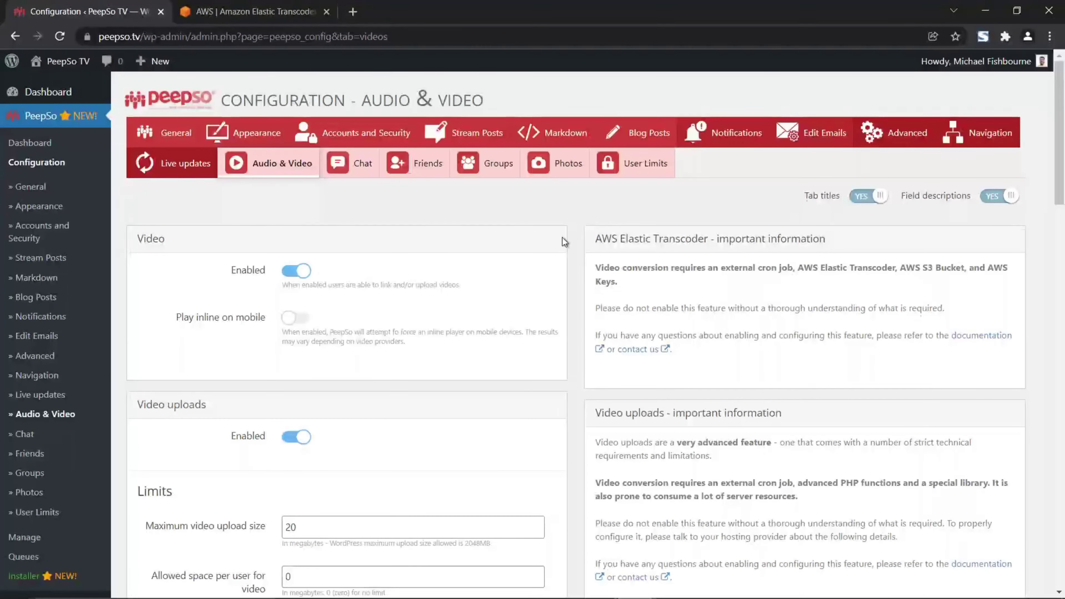
scroll(573, 302, down, 5)
scroll(573, 301, down, 3)
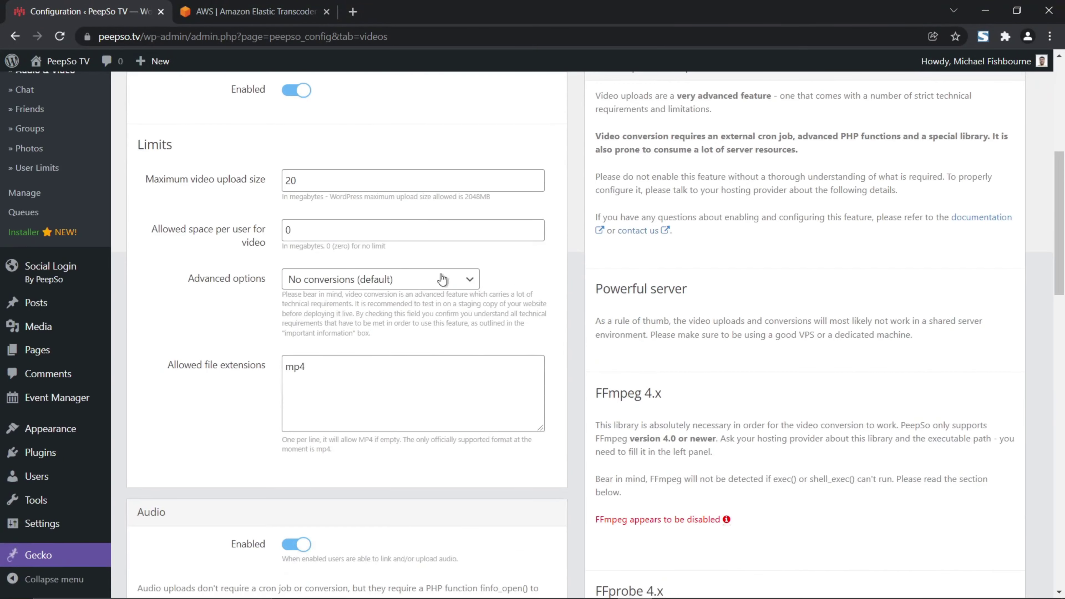
Examine the available video conversion options and the FFmpeg 4.x and FFprobe 4.x requirements
click(378, 284)
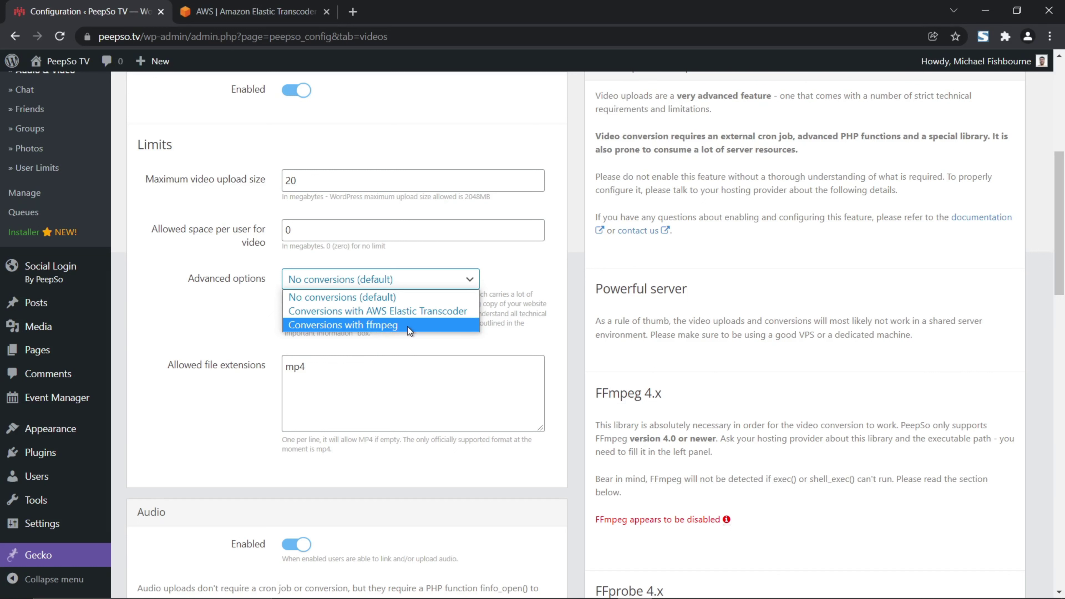
click(569, 317)
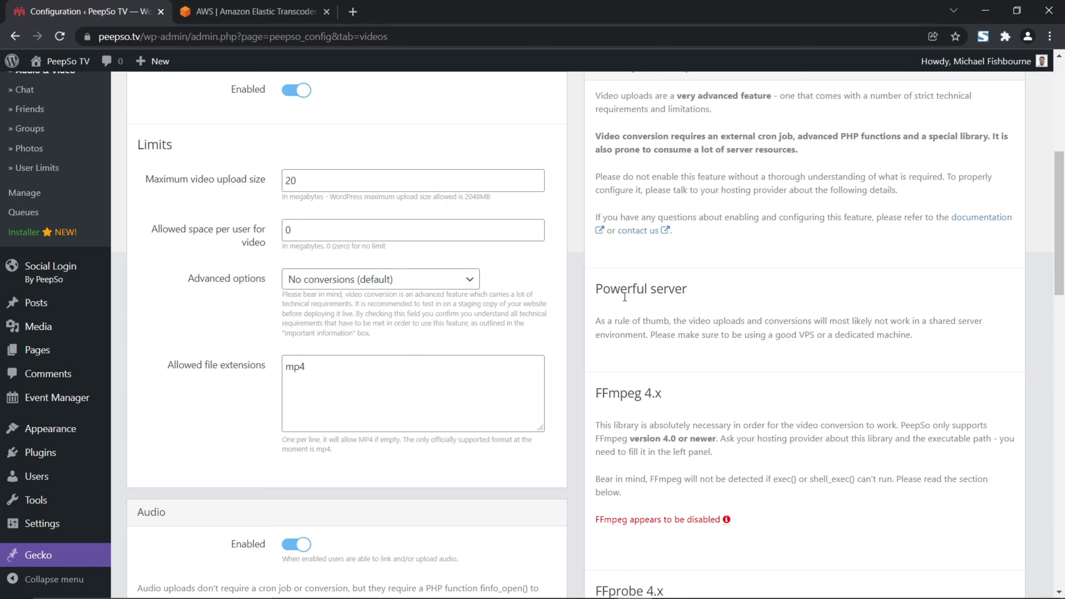
scroll(588, 327, down, 2)
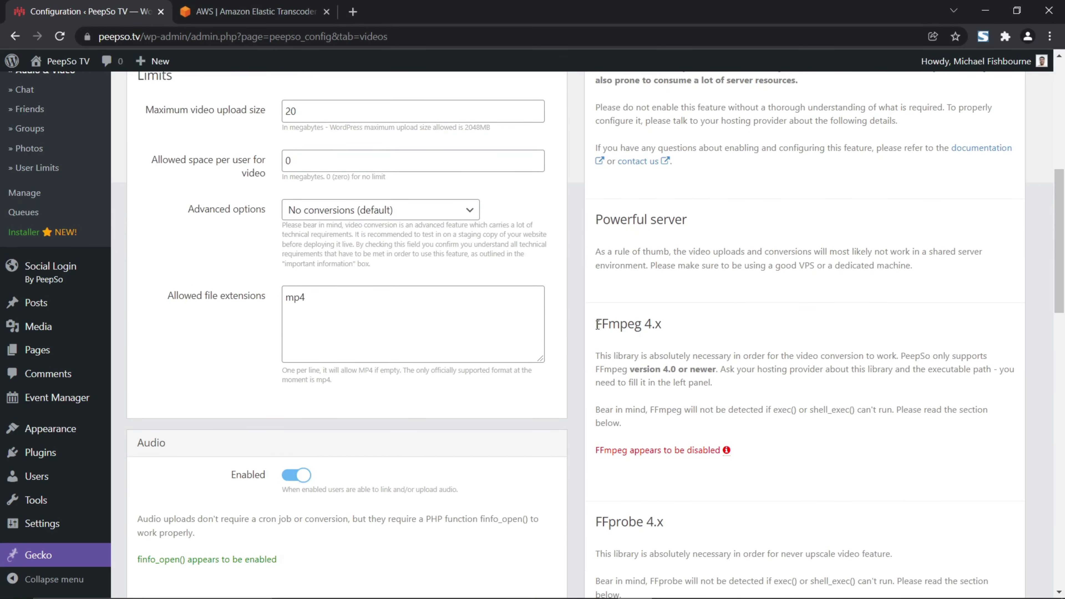
drag(598, 326, 686, 332)
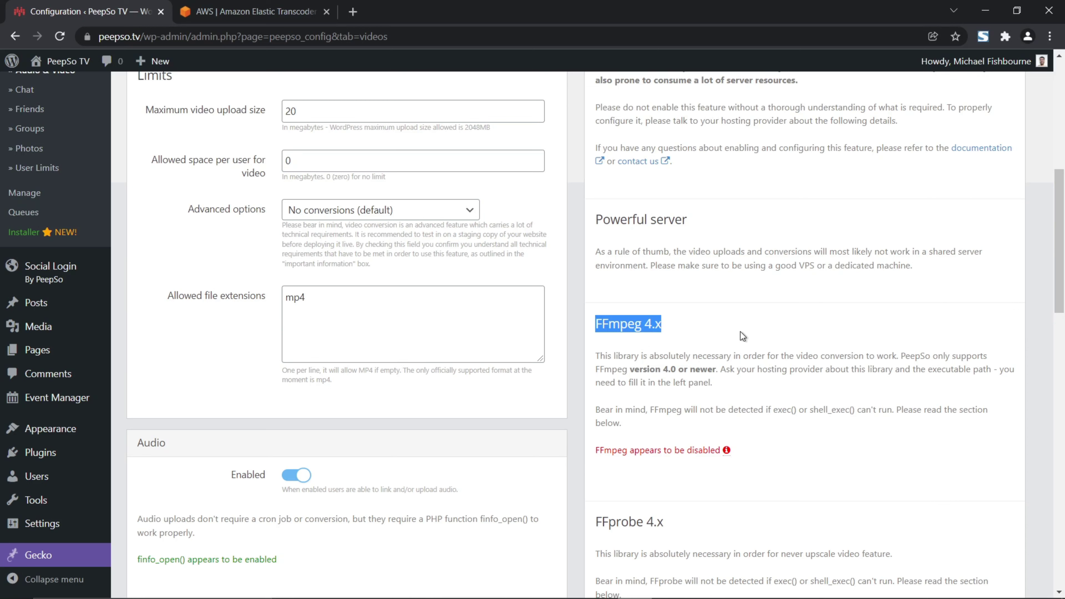
scroll(738, 332, down, 2)
scroll(743, 323, down, 4)
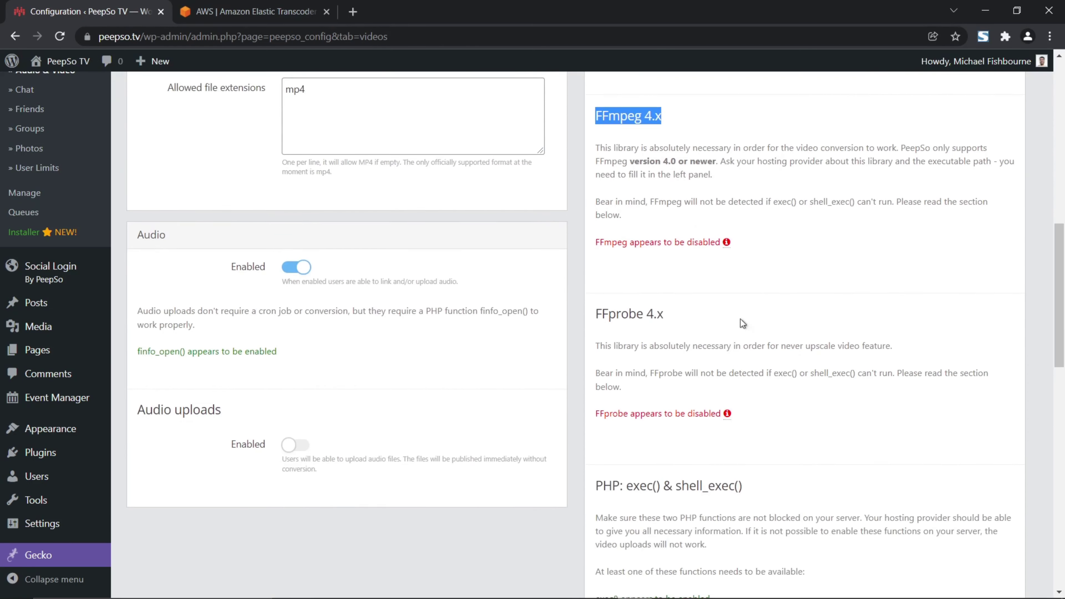
scroll(805, 360, up, 4)
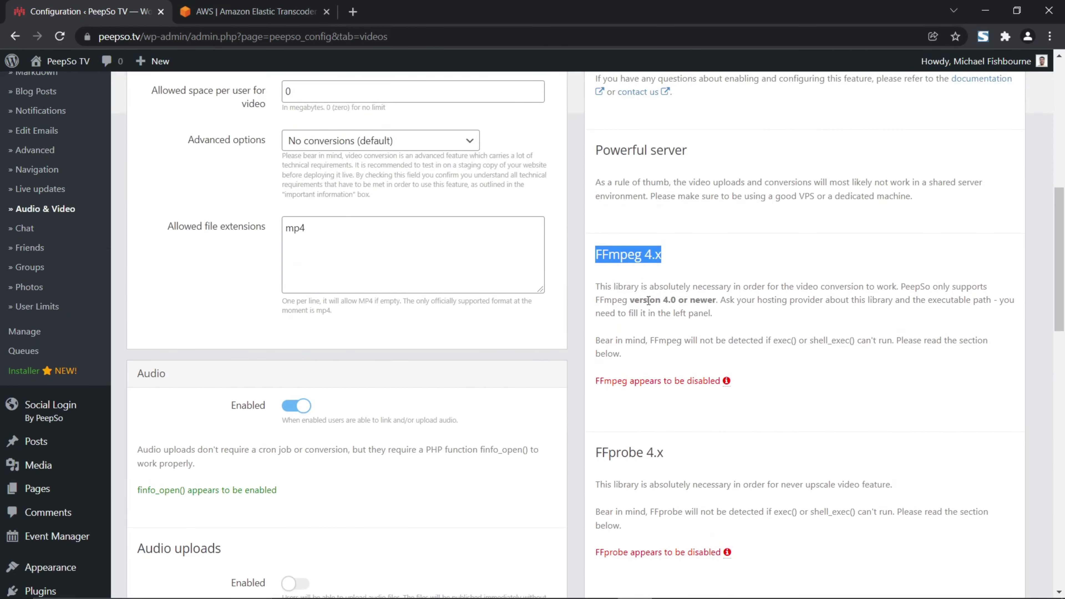
Set the video uploads' Advanced options to Conversions with AWS Elastic Transcoder
scroll(649, 300, up, 4)
click(399, 282)
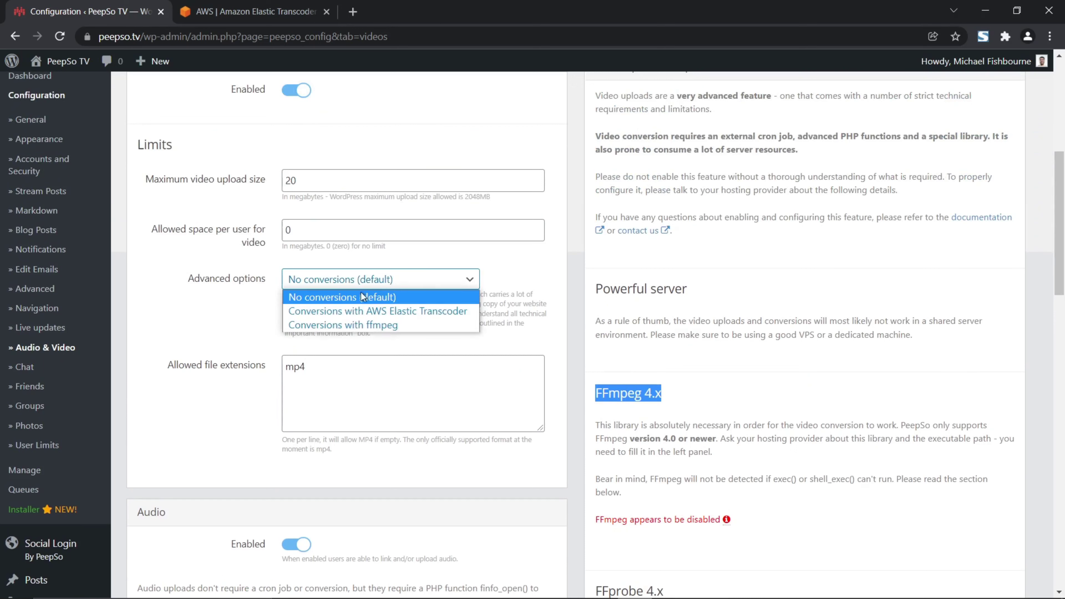
click(324, 313)
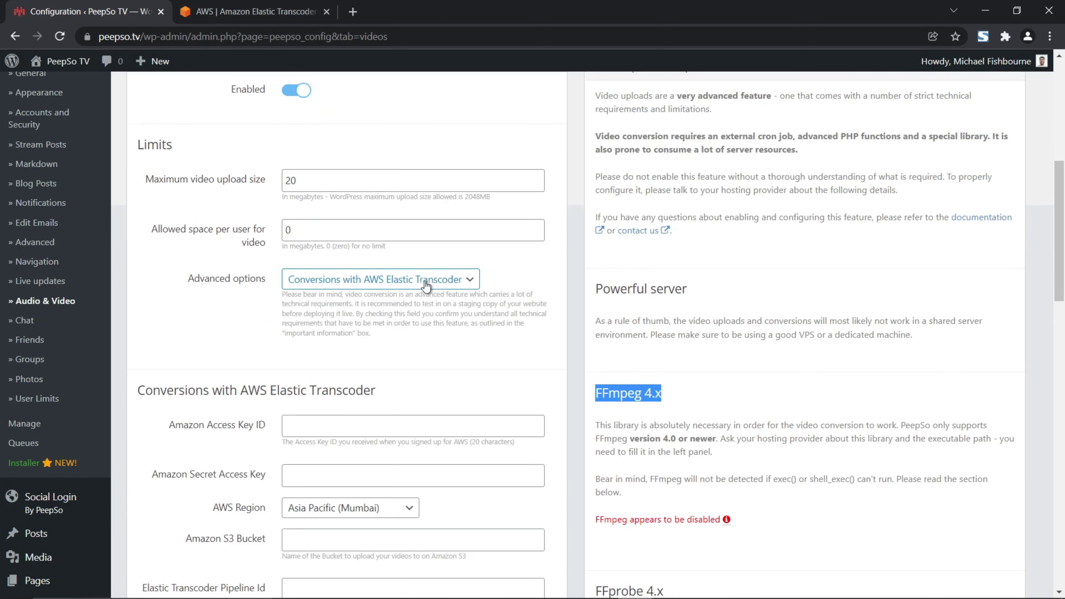
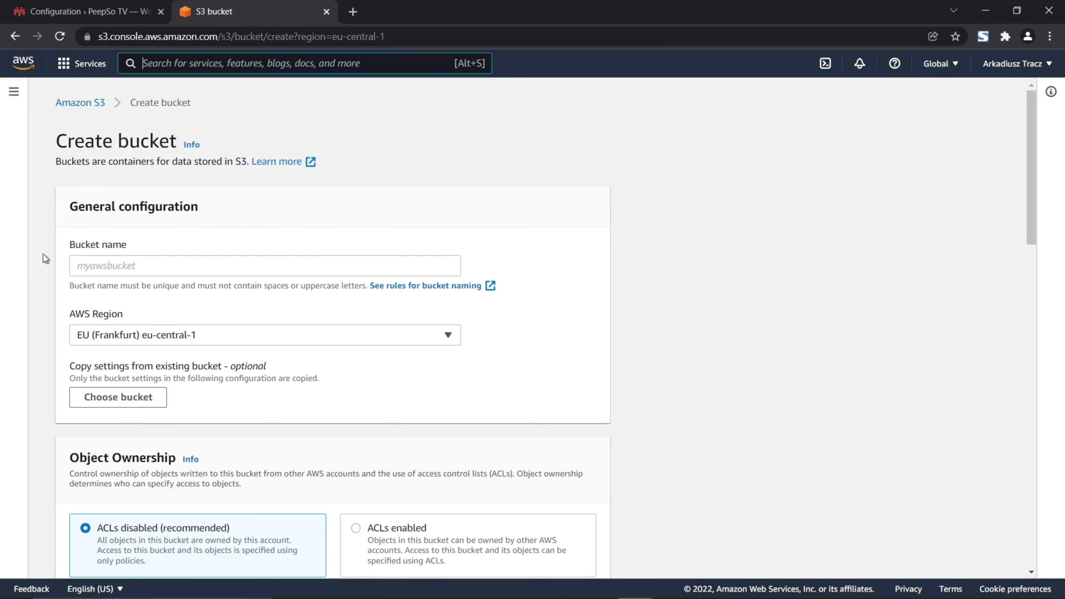
Name the new S3 bucket peepsotv and set its AWS Region to EU (Ireland) eu-west-1
click(143, 267)
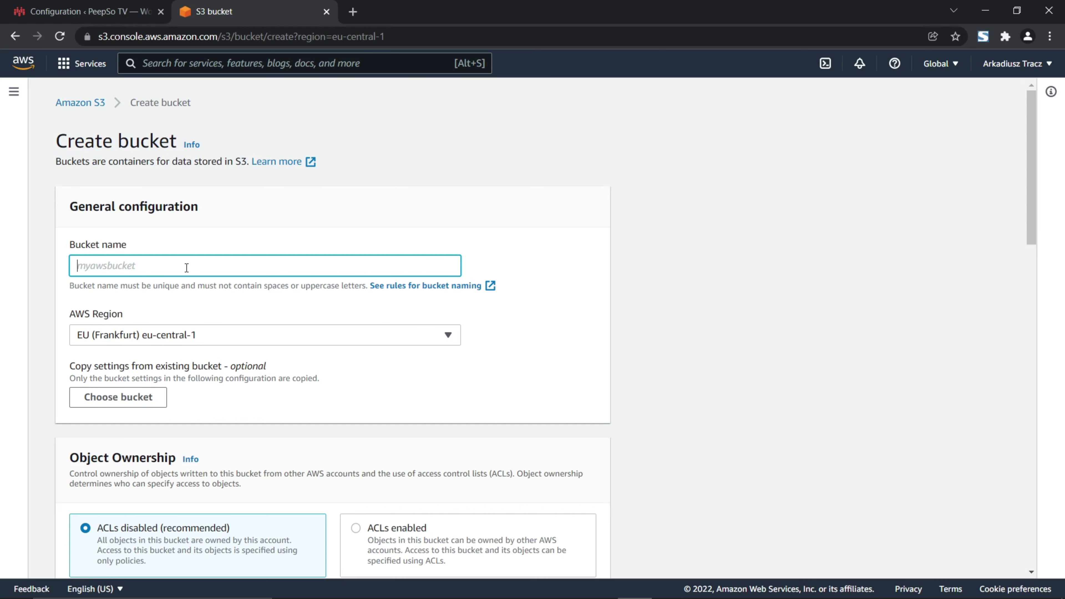
text(peepsotv)
drag(121, 267, 67, 270)
click(219, 339)
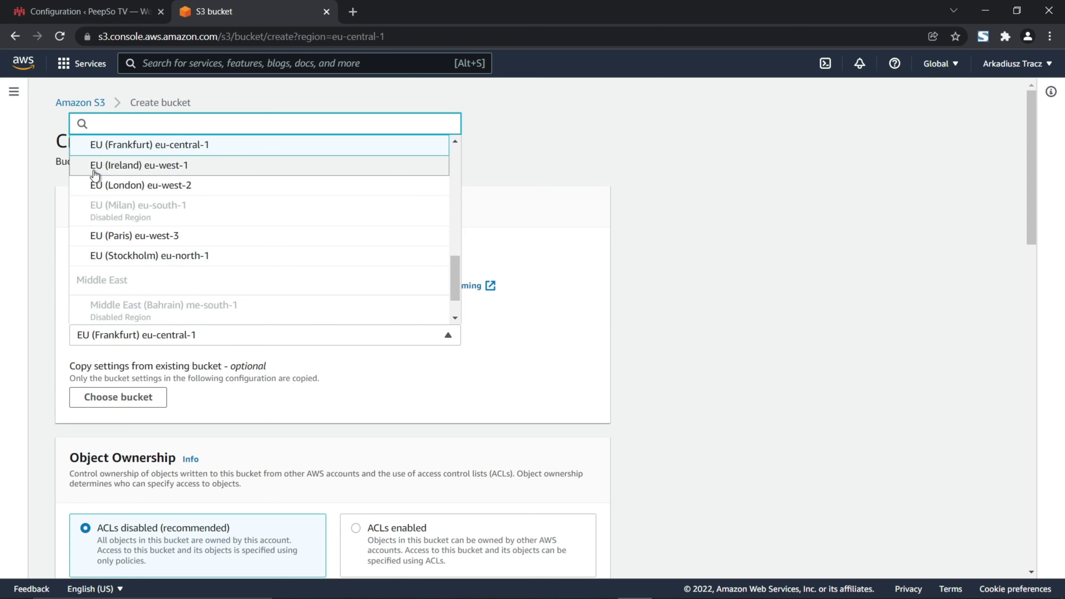
click(125, 169)
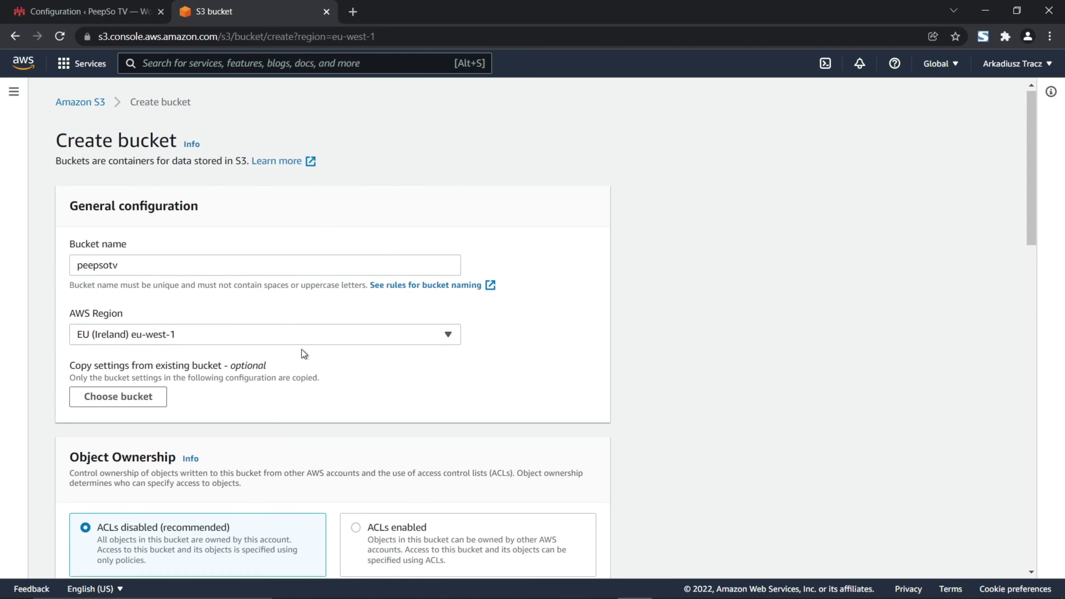
Enable ACLs under the new bucket's Object Ownership, keeping Bucket owner preferred
scroll(299, 348, down, 5)
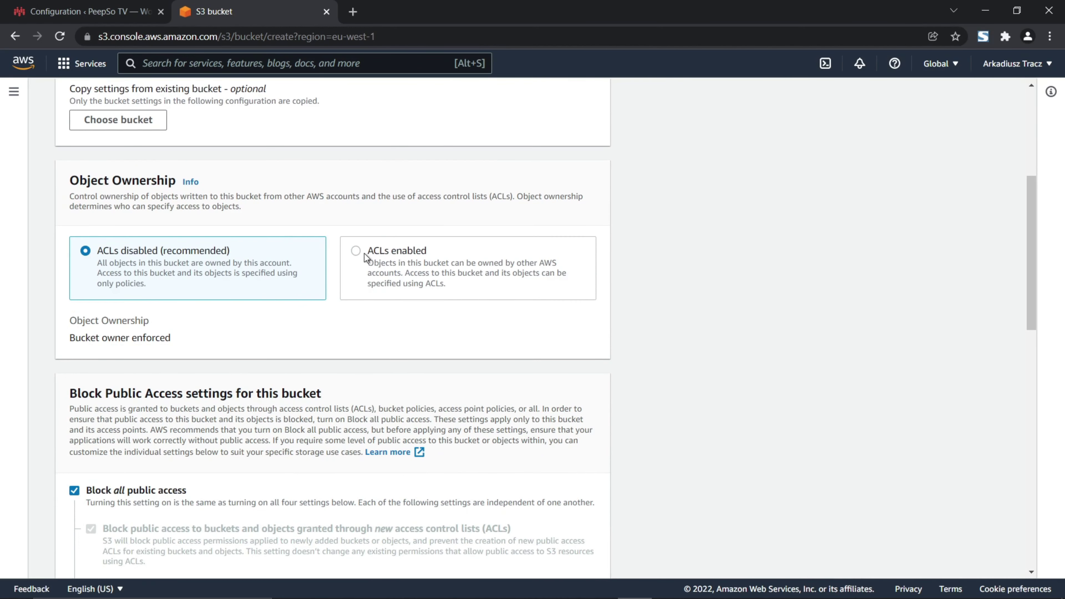
click(376, 252)
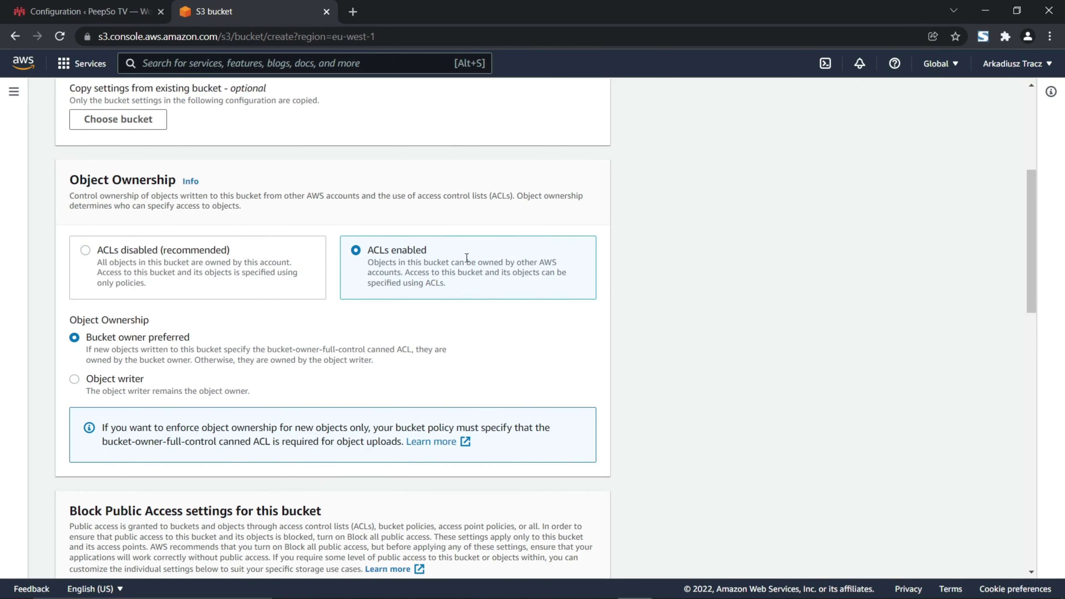
scroll(358, 253, down, 1)
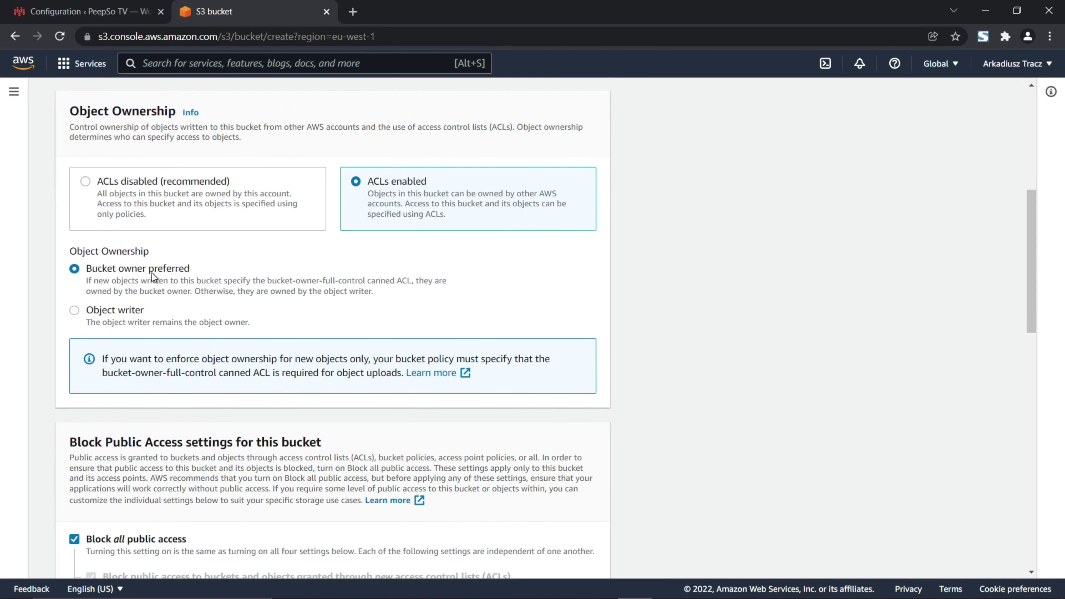
Turn off Block all public access for the bucket and acknowledge that its objects might become public
scroll(316, 279, down, 3)
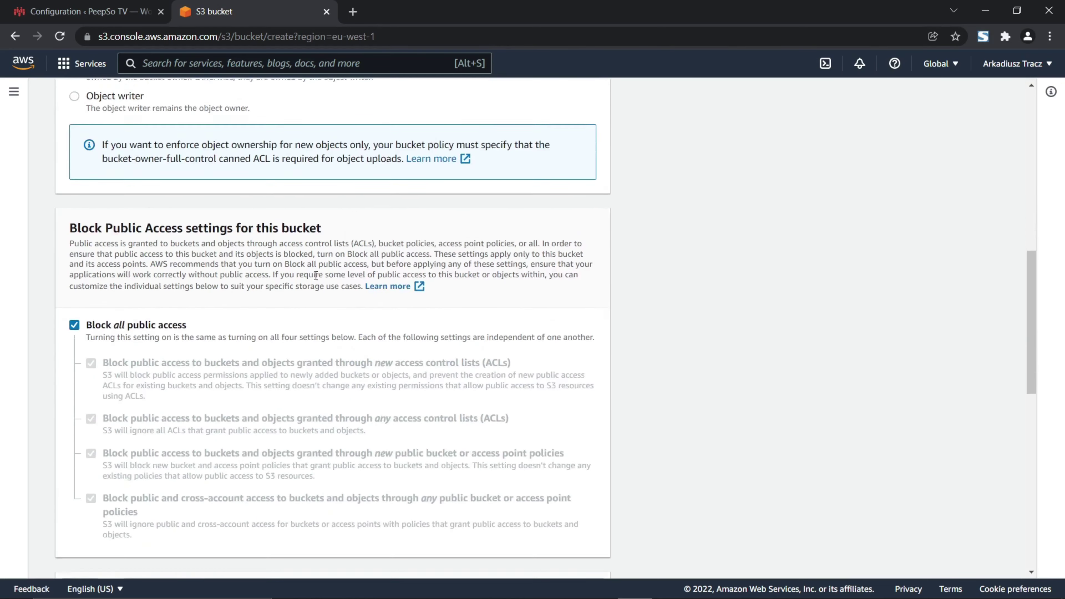
scroll(316, 276, down, 1)
click(75, 266)
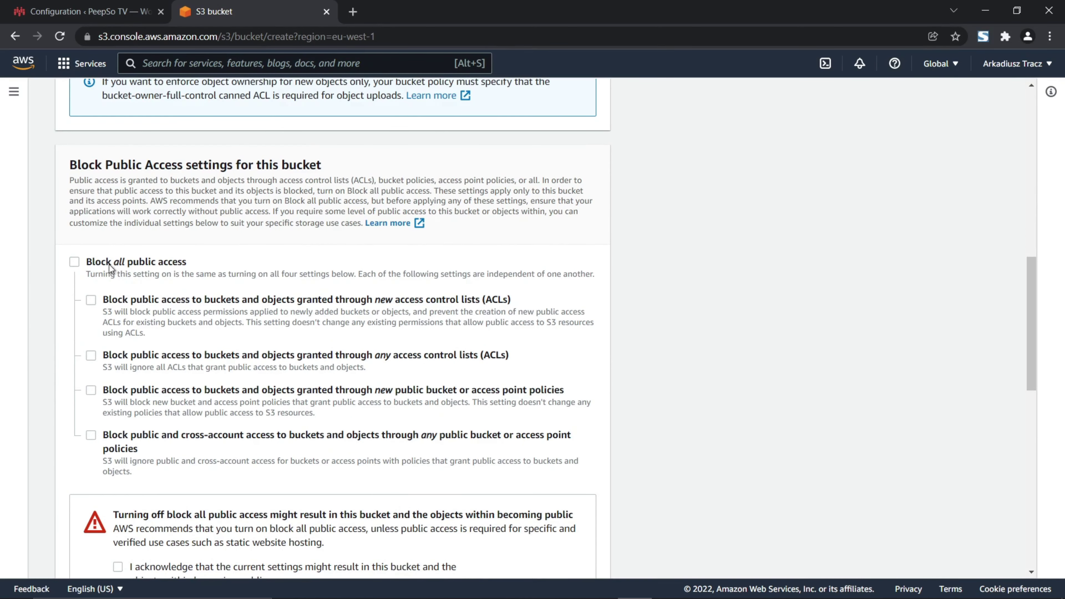
scroll(247, 290, down, 3)
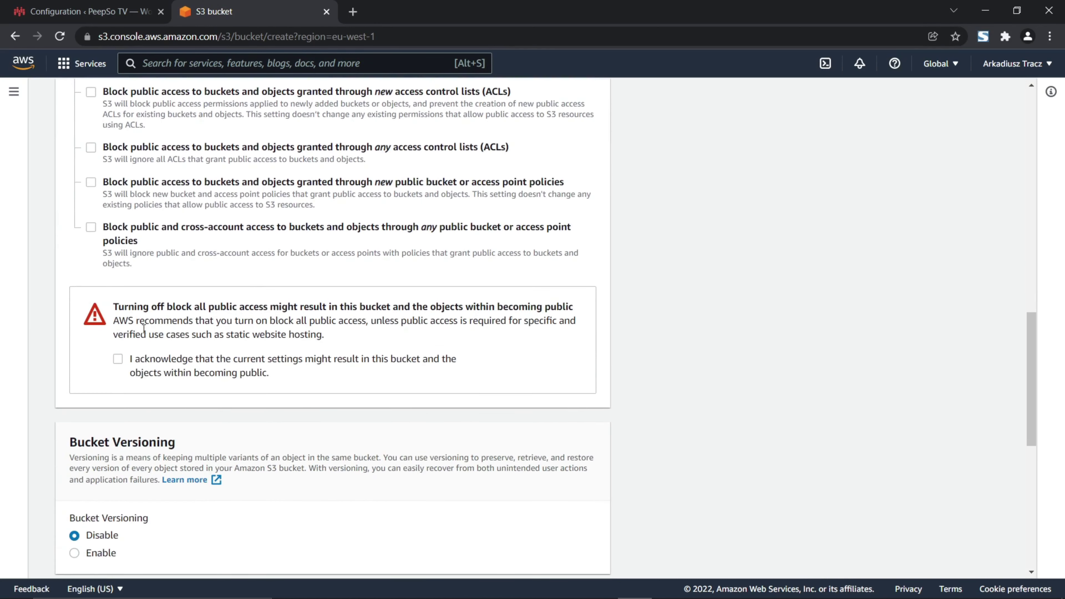
click(118, 359)
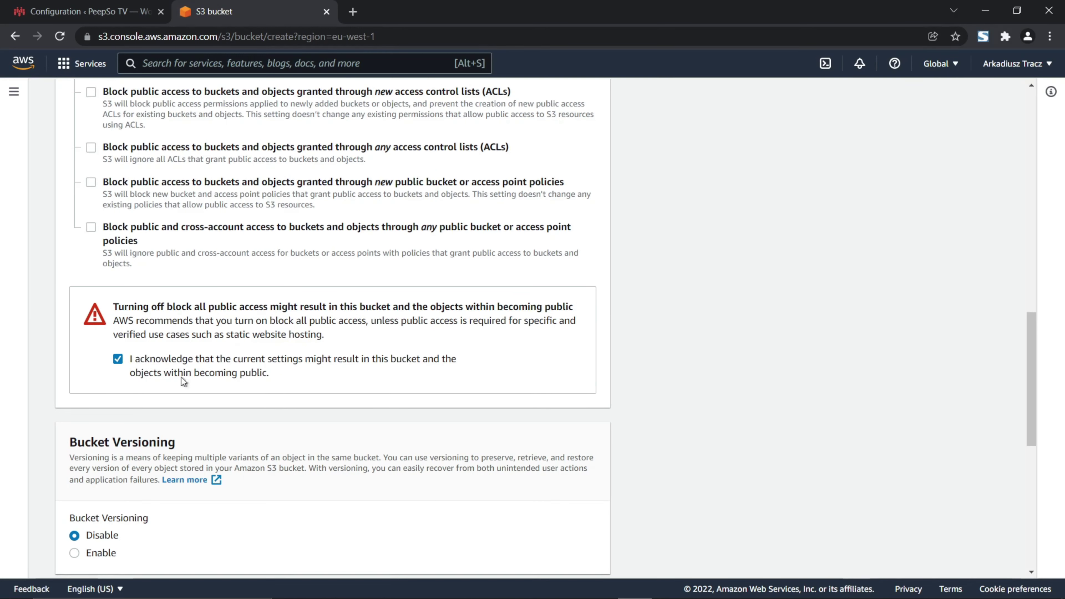
Create the bucket with Bucket Versioning, server-side encryption and Object Lock left disabled
scroll(269, 380, down, 6)
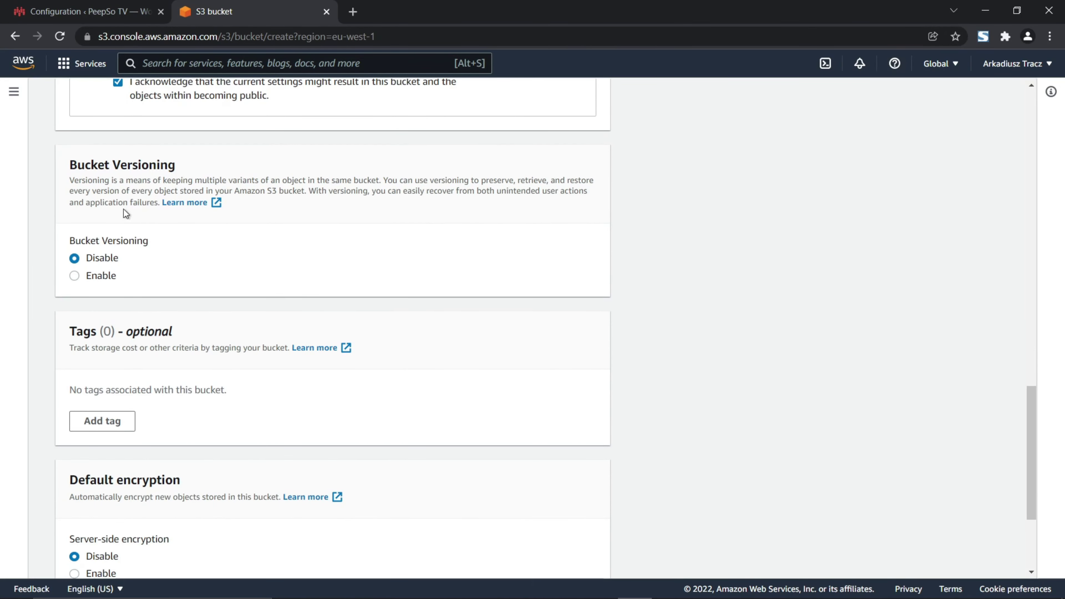
scroll(300, 281, down, 2)
scroll(300, 281, down, 2)
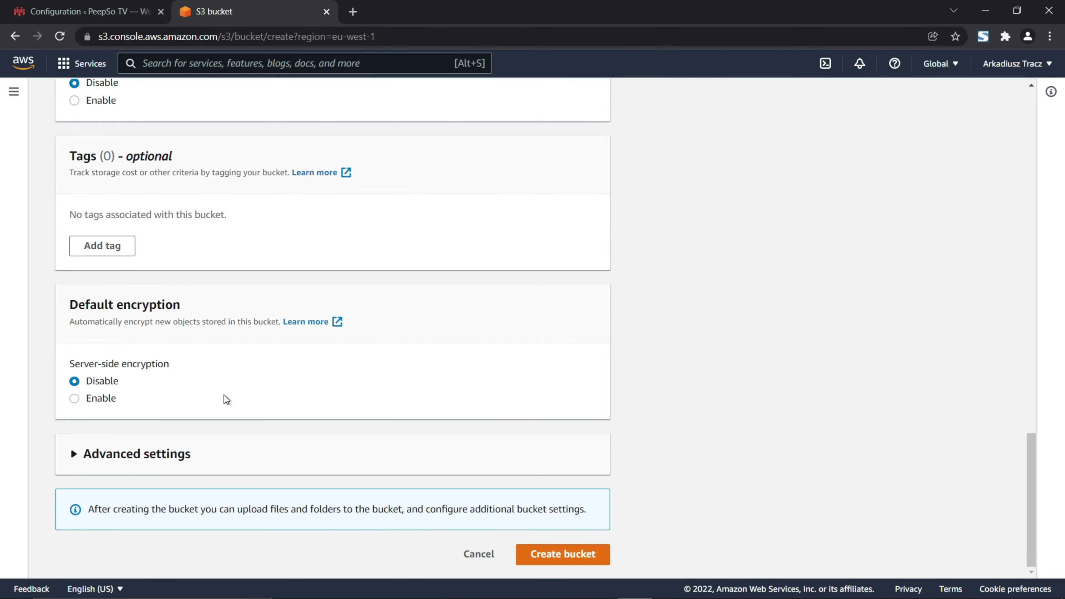
click(130, 454)
scroll(420, 420, down, 4)
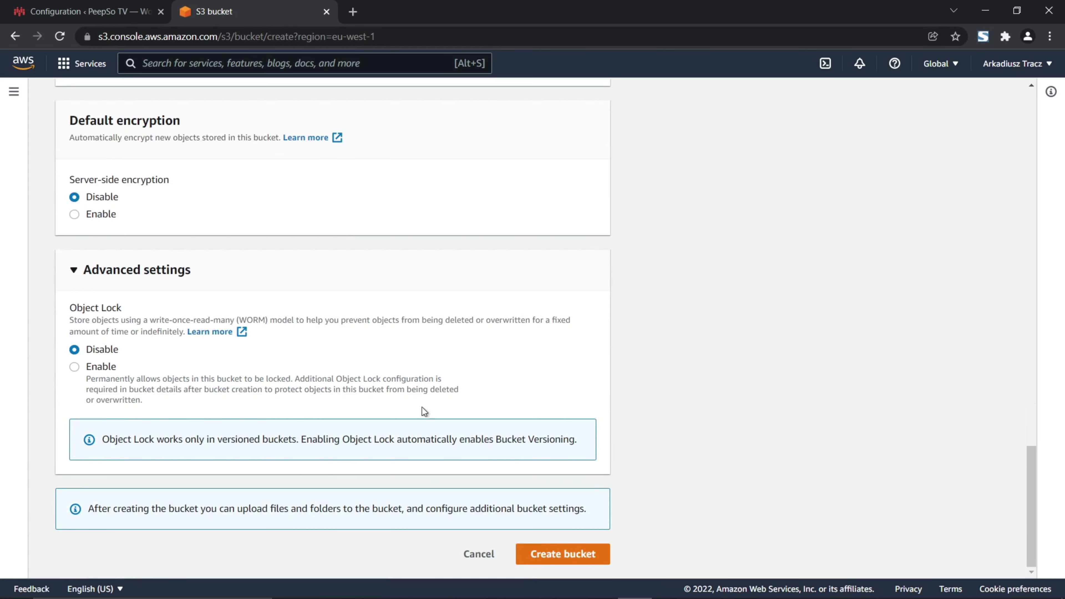
click(553, 560)
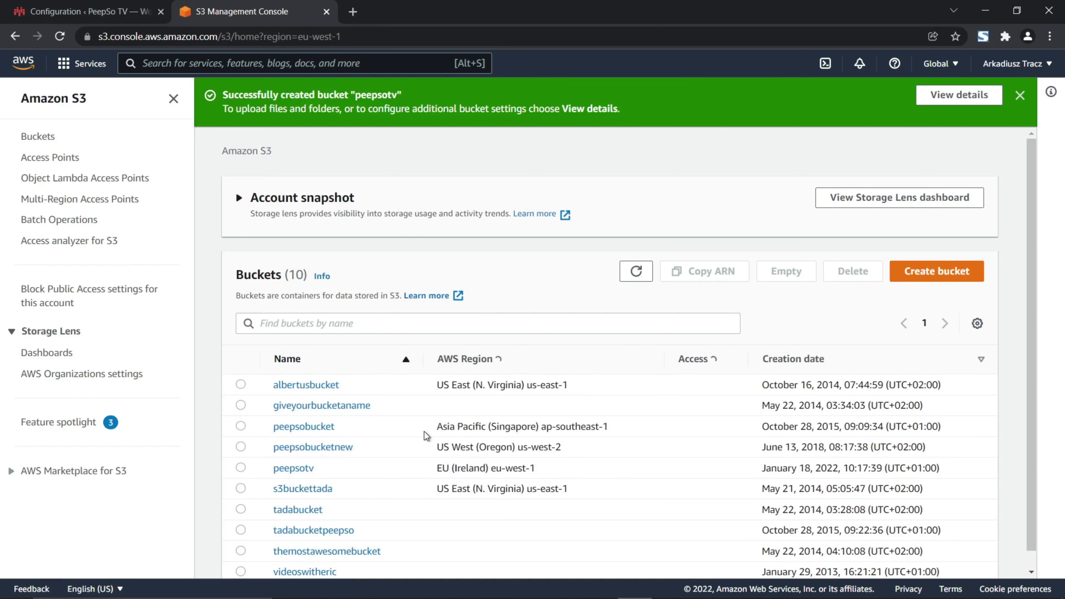
Open the peepsotv bucket's policy for editing and clear the default policy text
scroll(424, 431, down, 1)
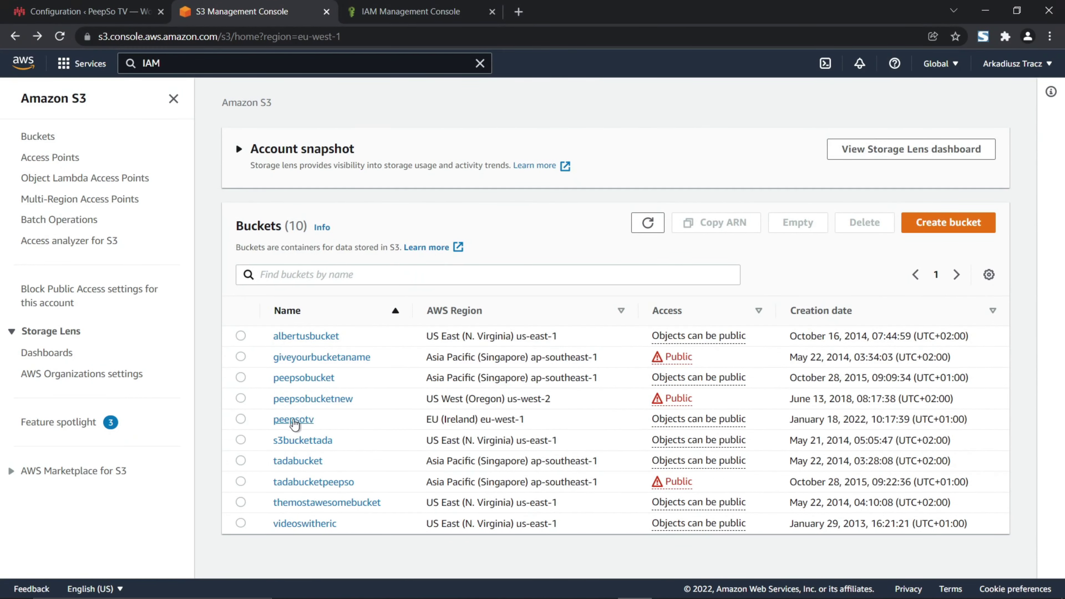
click(409, 12)
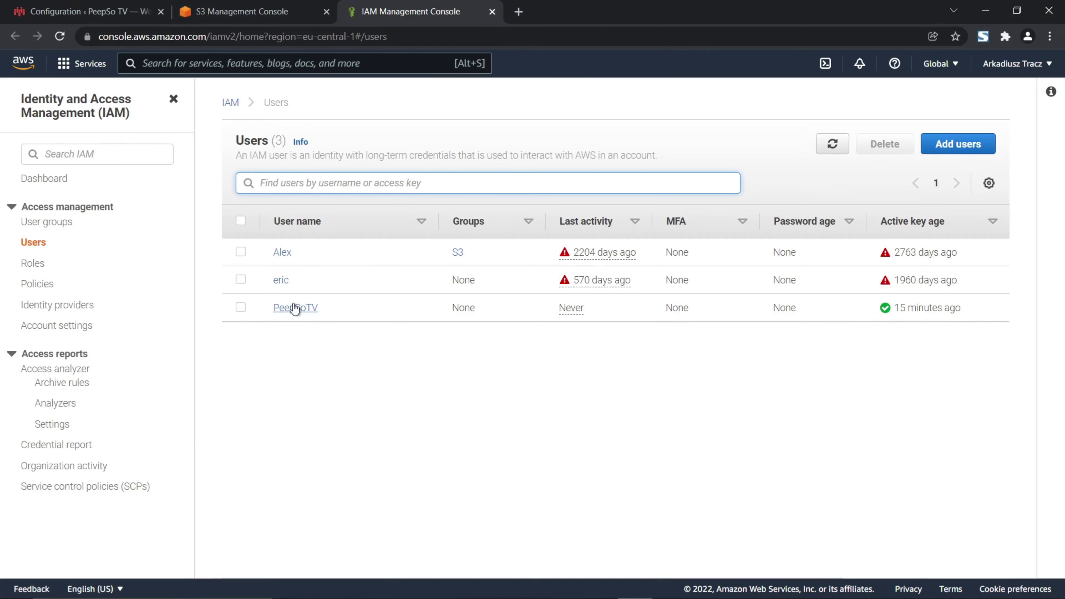
click(252, 15)
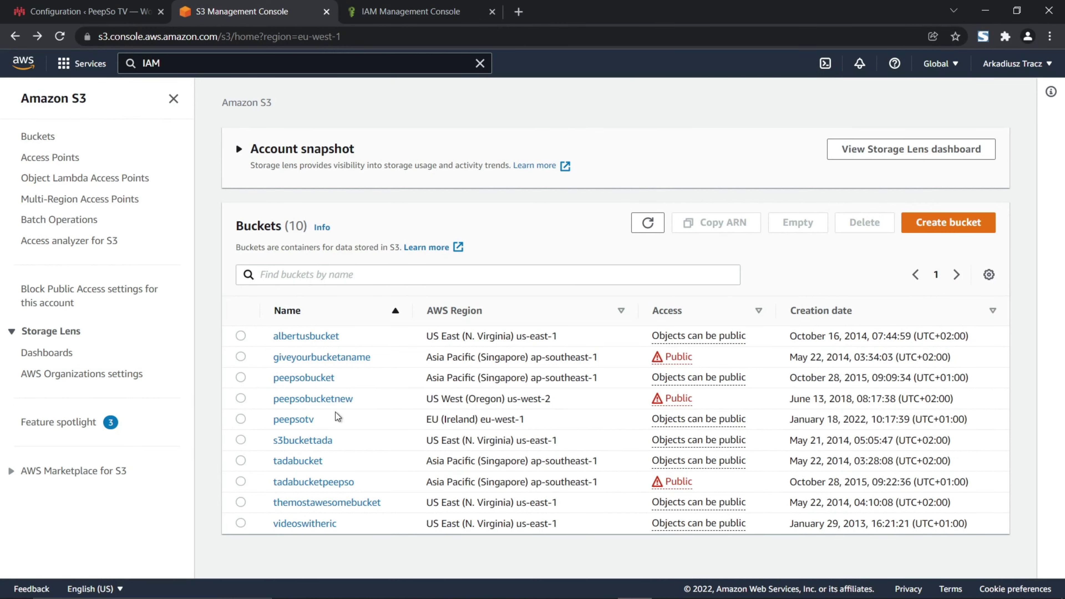
click(293, 419)
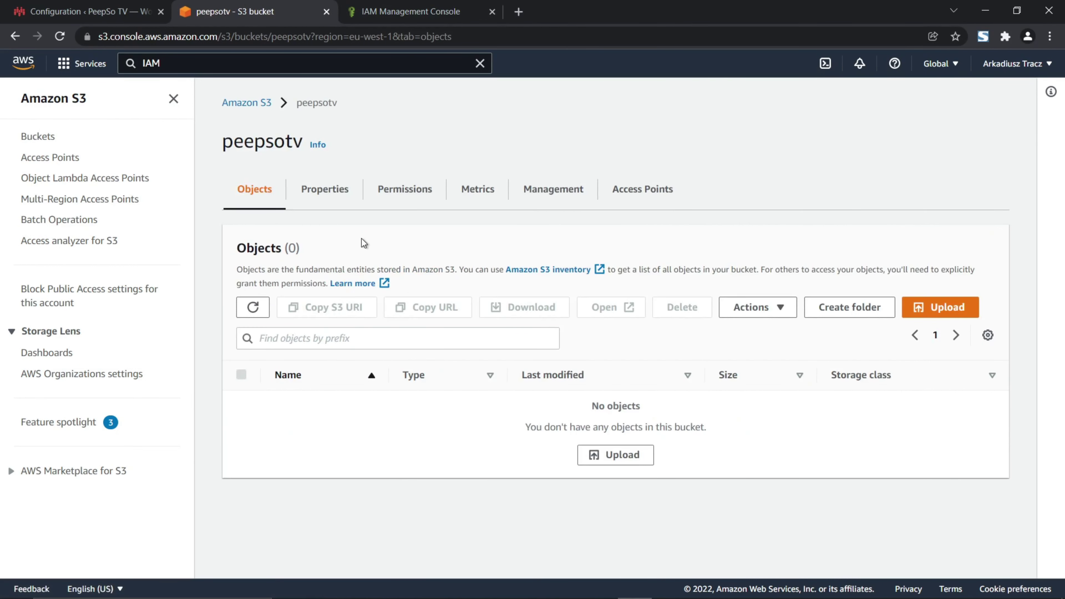
click(392, 194)
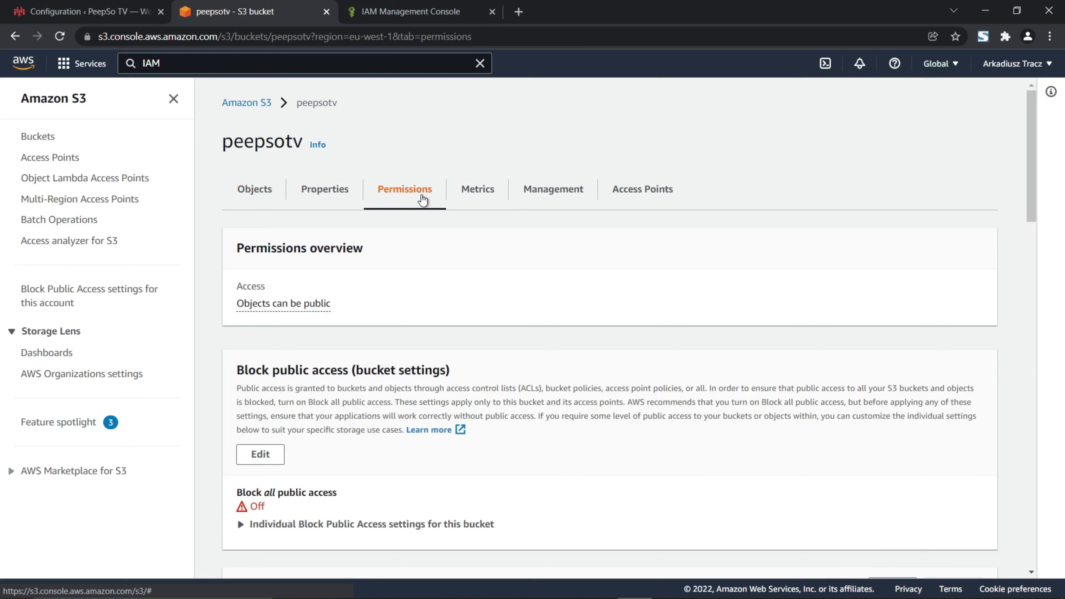
scroll(580, 272, down, 2)
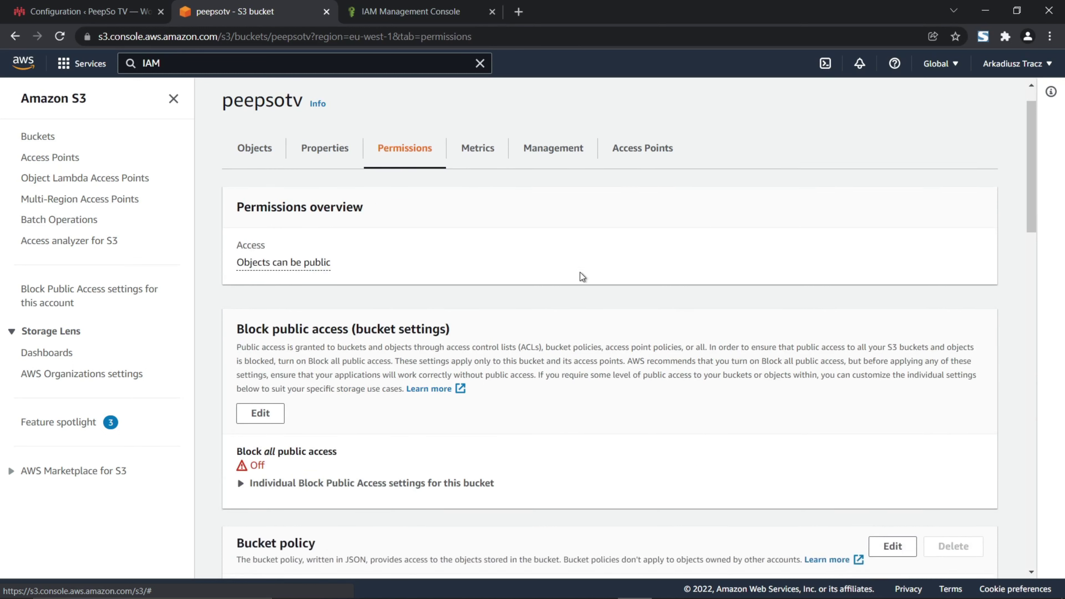
scroll(580, 272, down, 9)
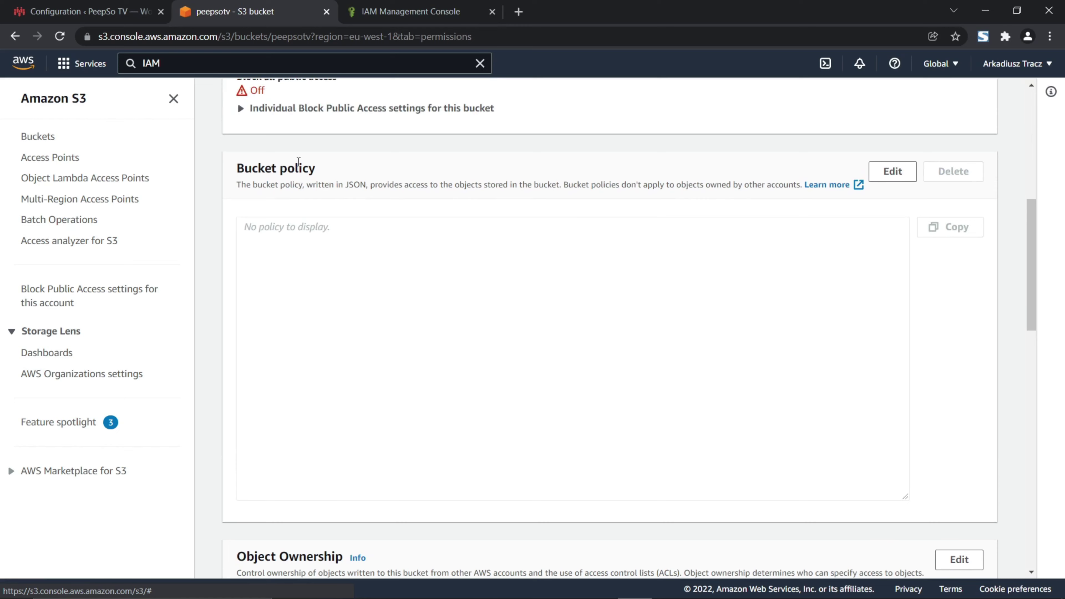
click(893, 171)
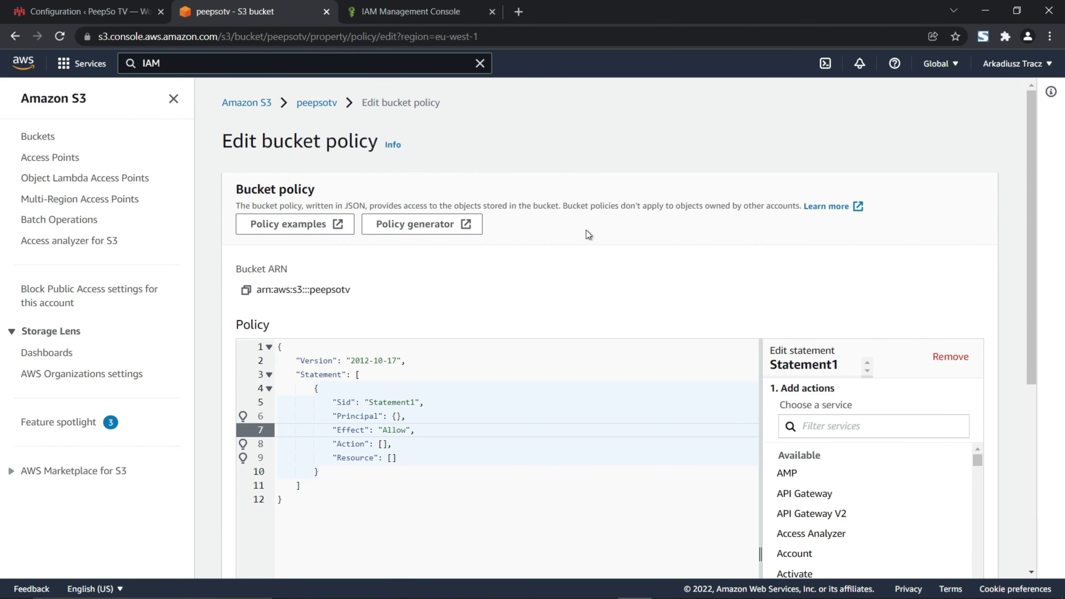
drag(295, 506, 279, 343)
key(Delete)
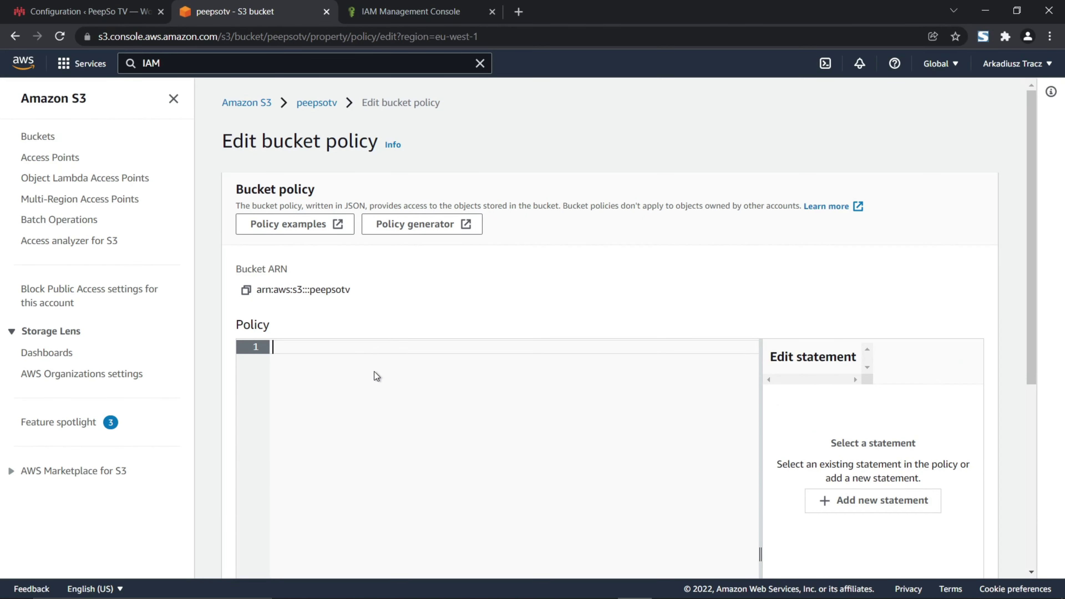
Open the AWS Policy Generator from the bucket policy editor and set the policy type to S3 Bucket Policy
click(427, 230)
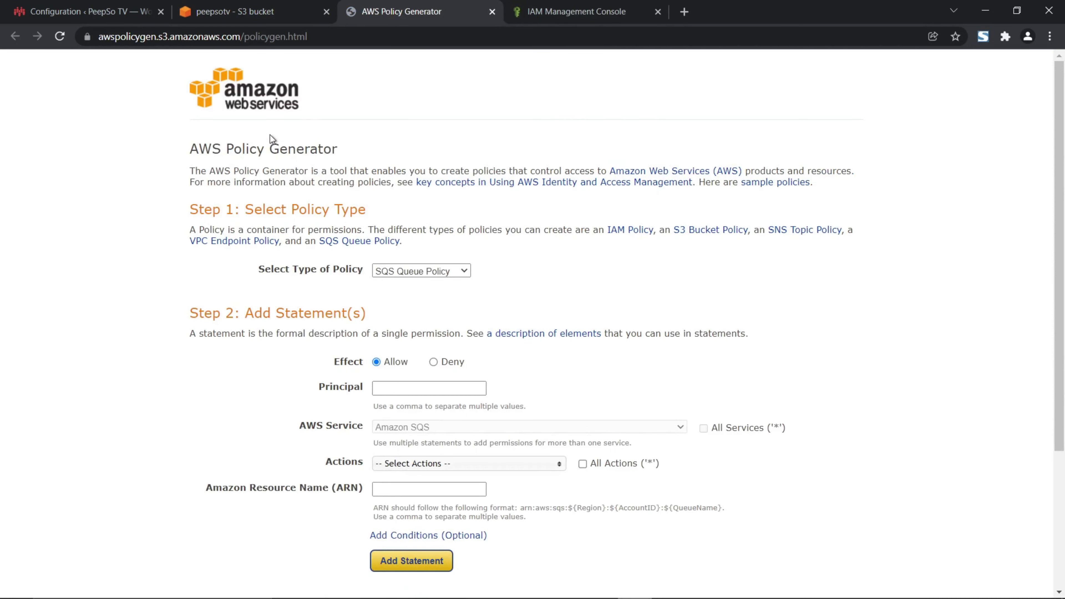
drag(404, 16, 588, 14)
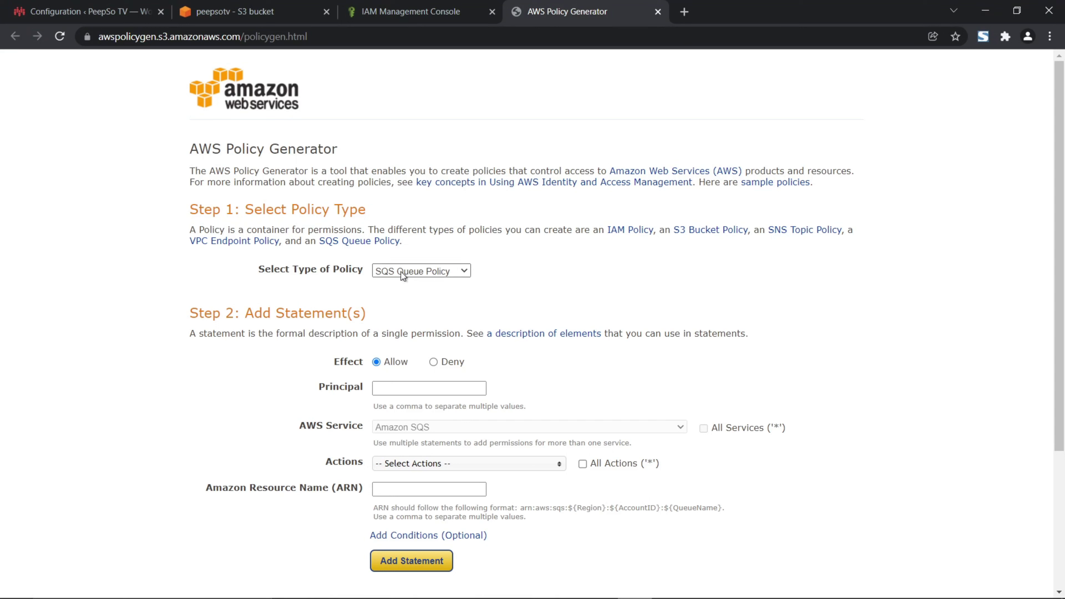
click(463, 272)
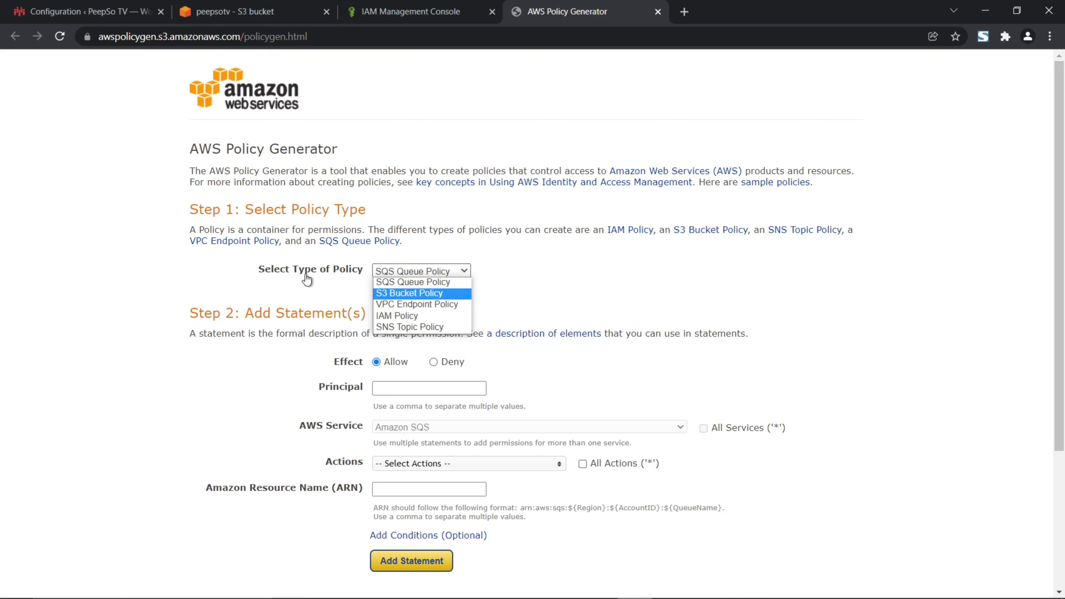
click(392, 297)
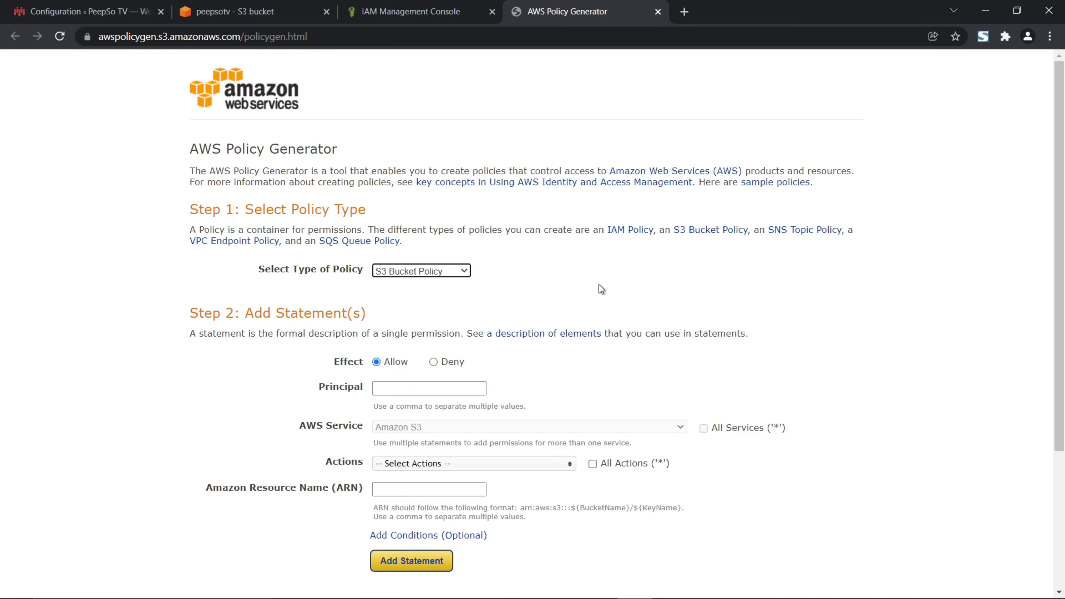
scroll(429, 259, down, 2)
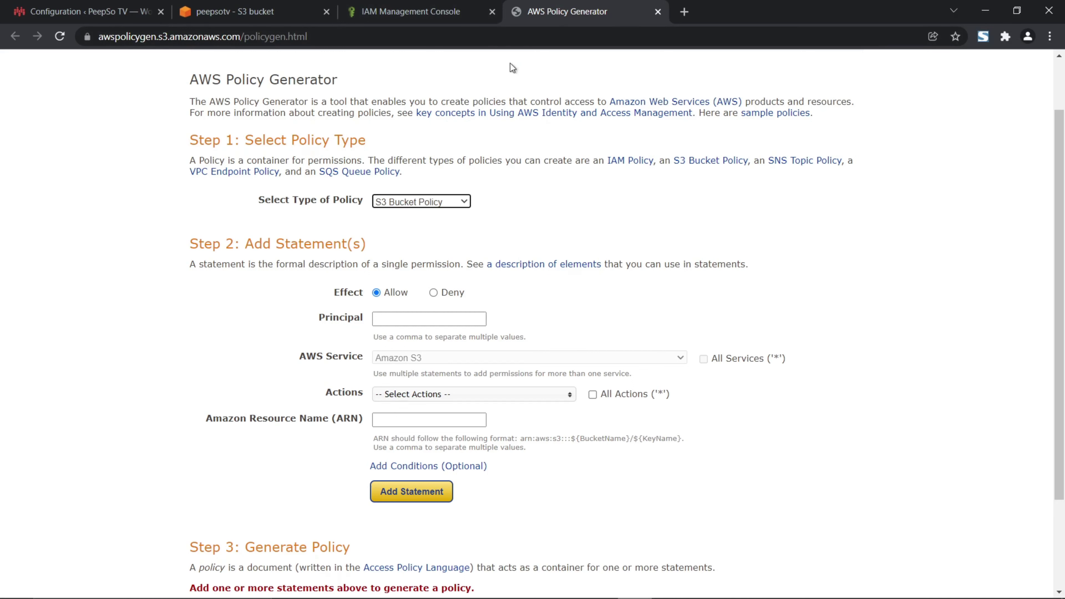
Find the PeepSoTV user among the IAM users and copy its User ARN
click(369, 11)
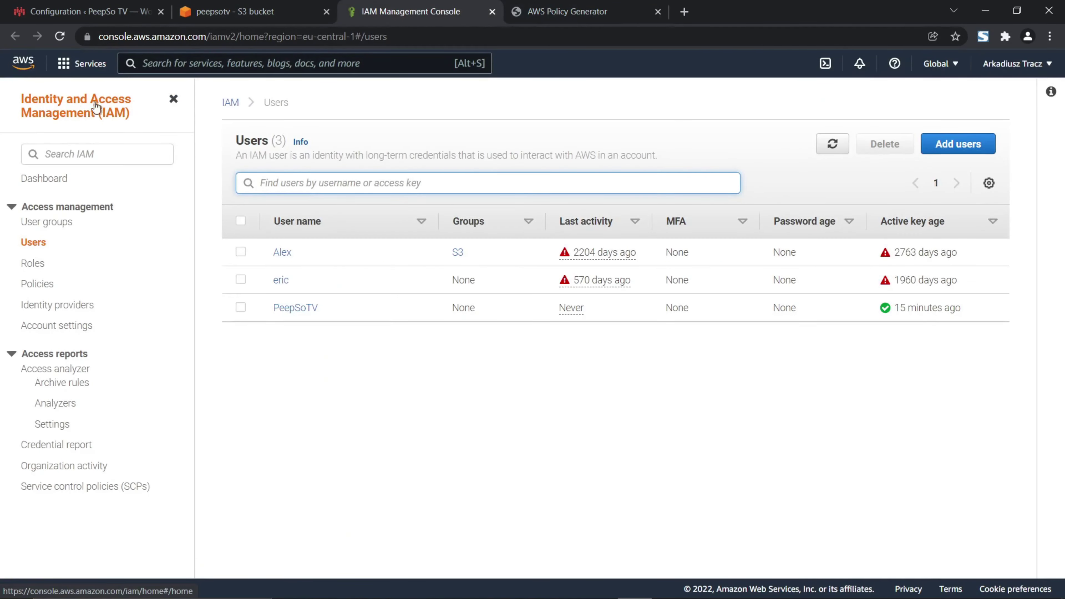
click(176, 63)
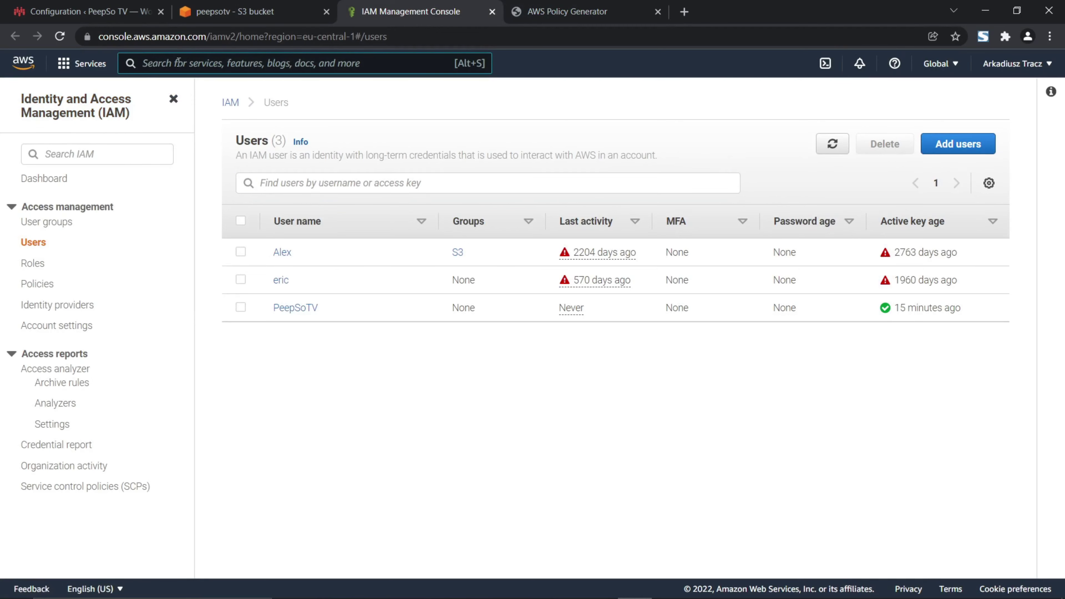
text(IAM)
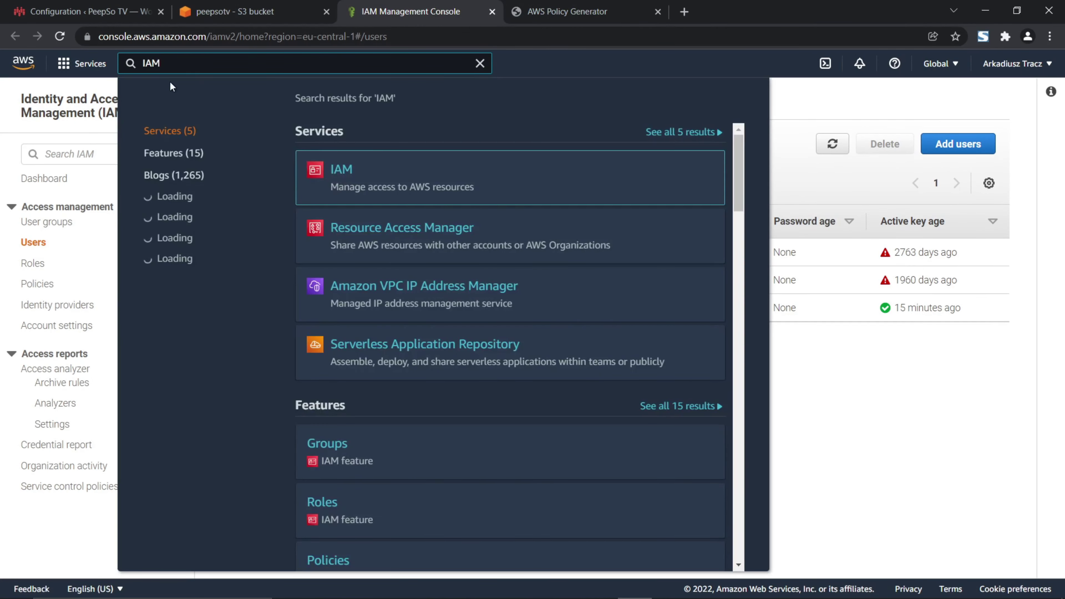
double_click(180, 63)
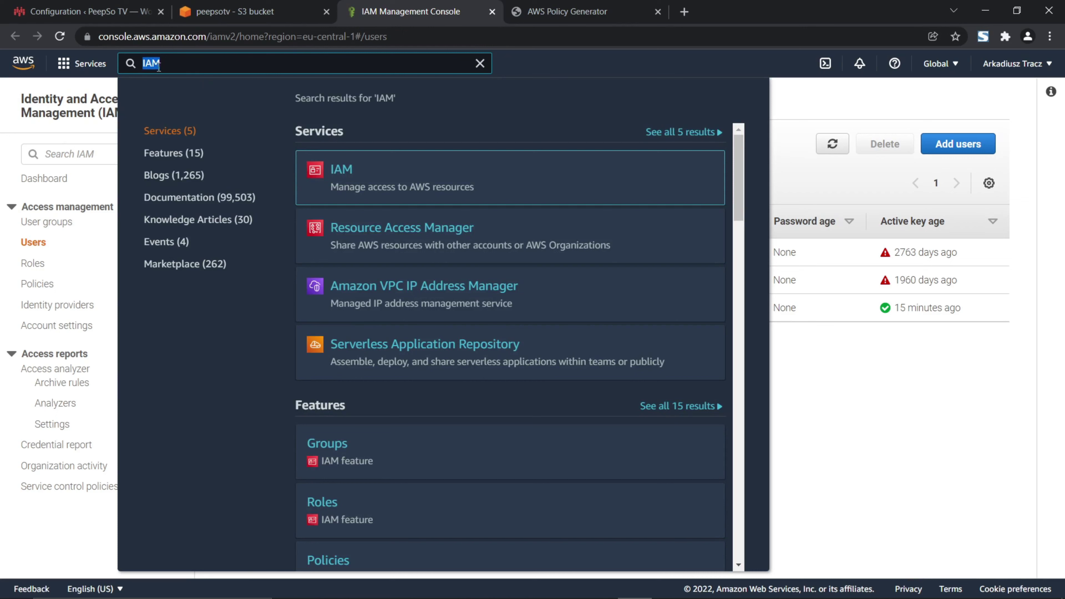
mouse_move(342, 175)
click(361, 231)
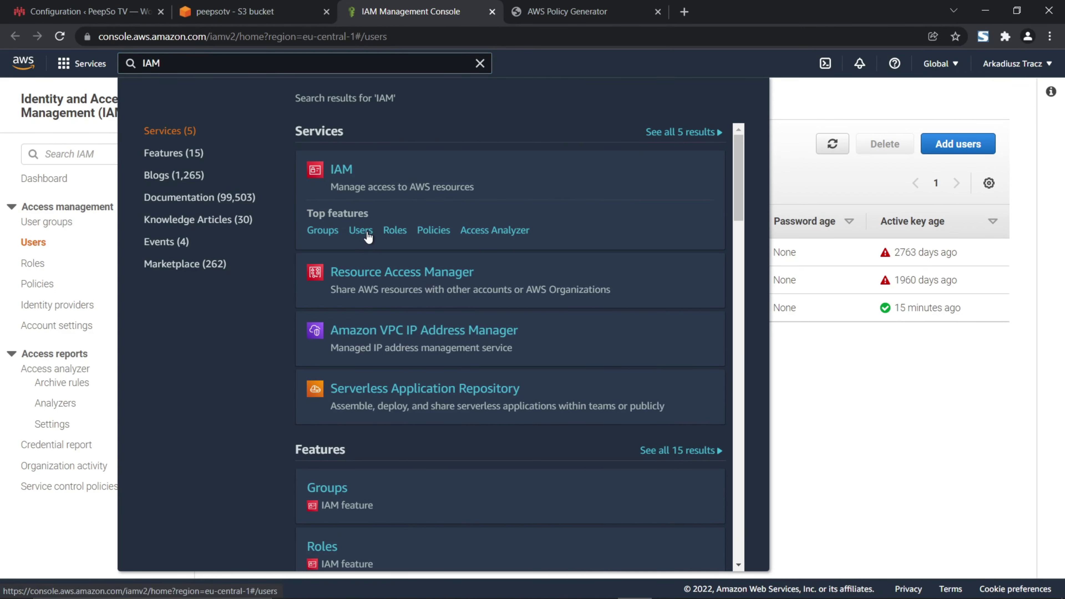
click(364, 233)
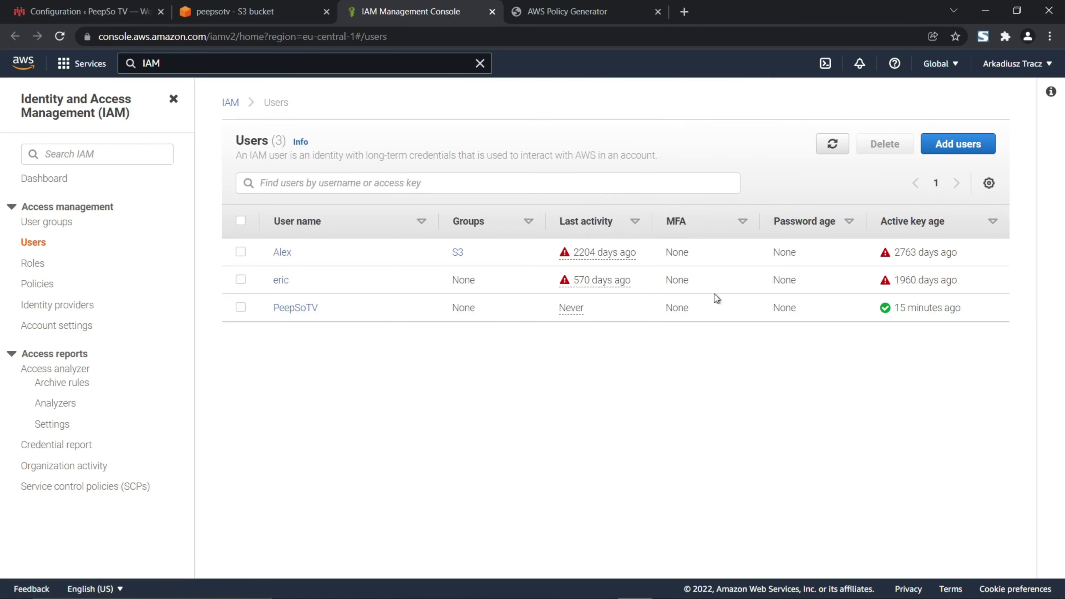
click(301, 309)
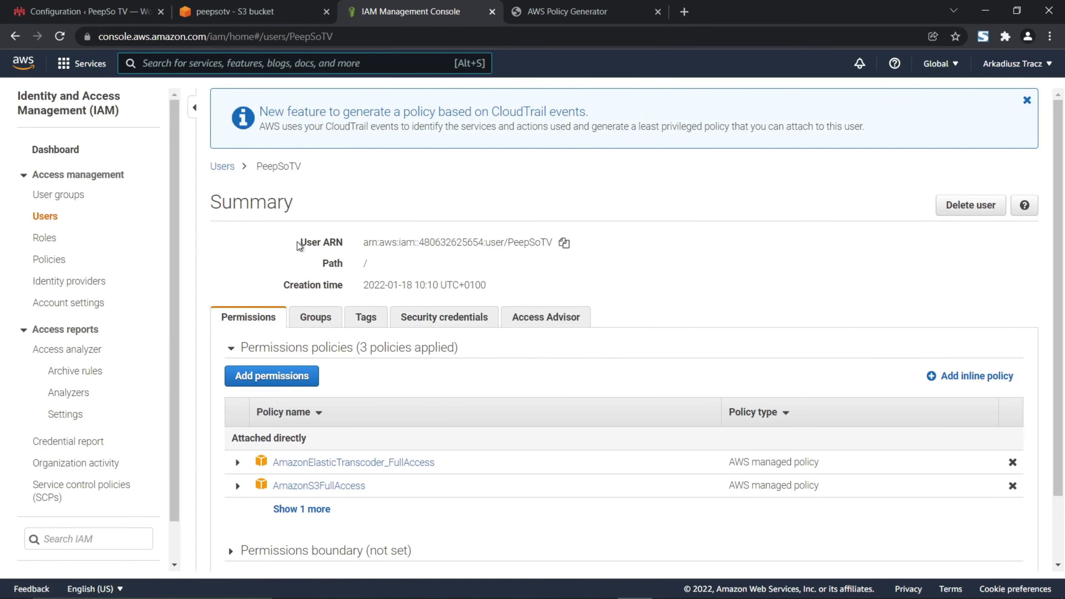
drag(302, 247, 332, 243)
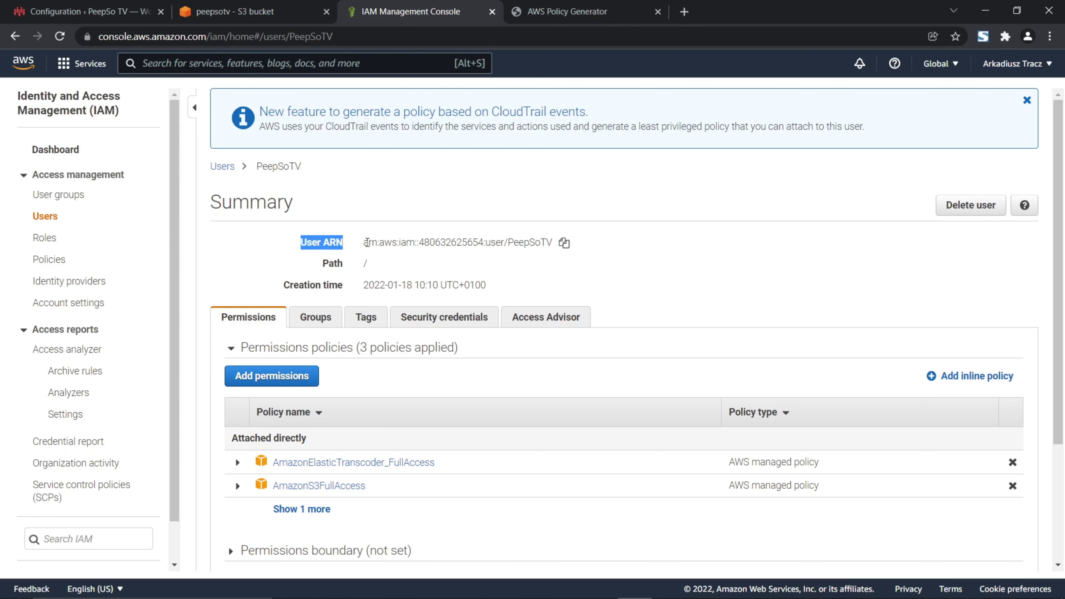
click(565, 243)
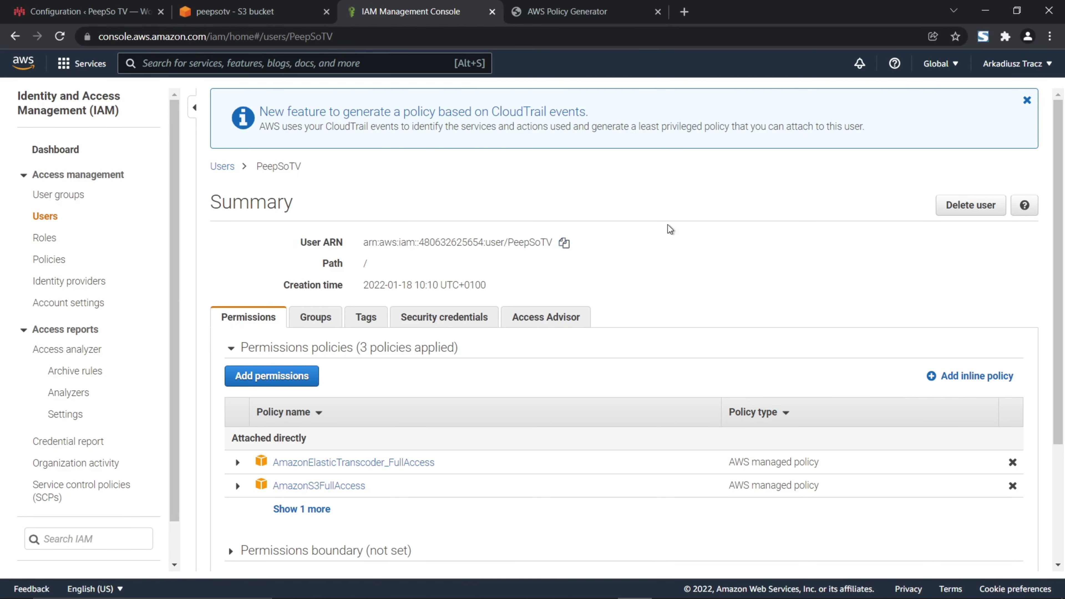
Paste the PeepSoTV user's ARN as the Principal of the policy statement in the AWS Policy Generator
click(267, 15)
click(562, 11)
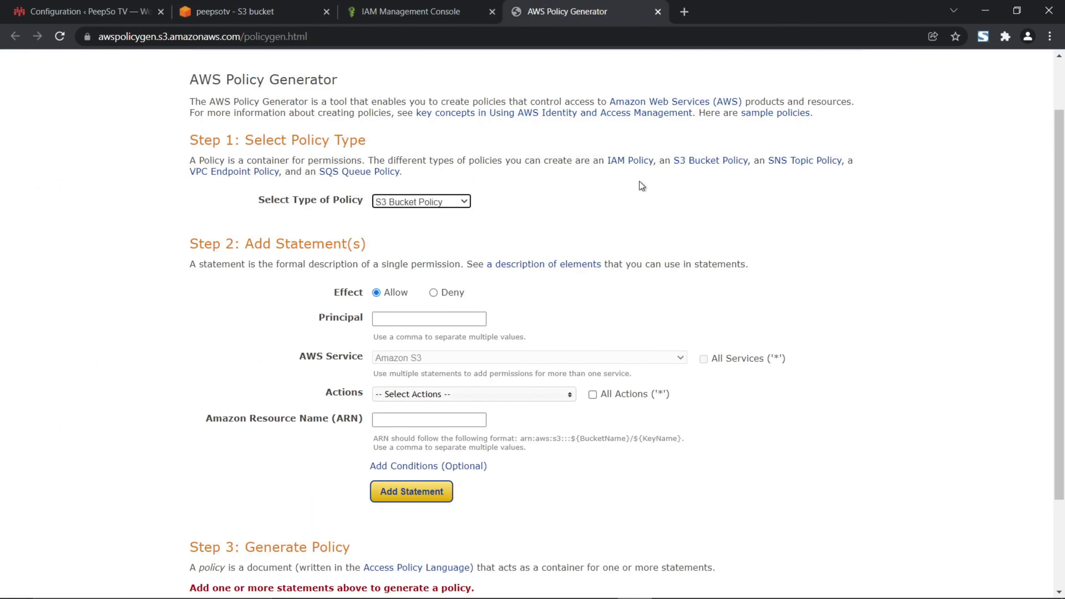
click(440, 318)
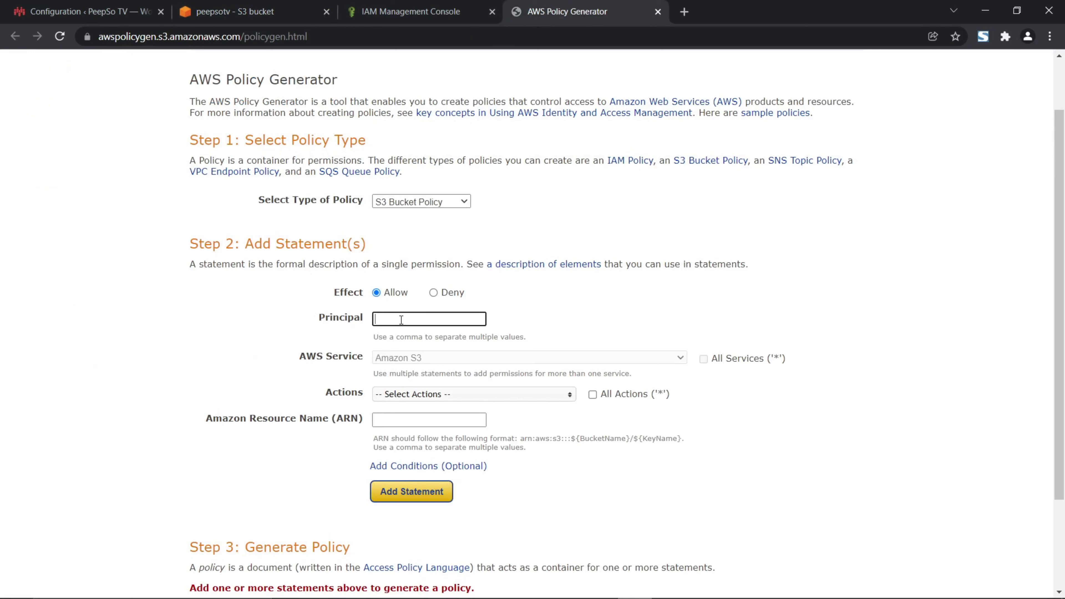
right_click(402, 319)
click(437, 429)
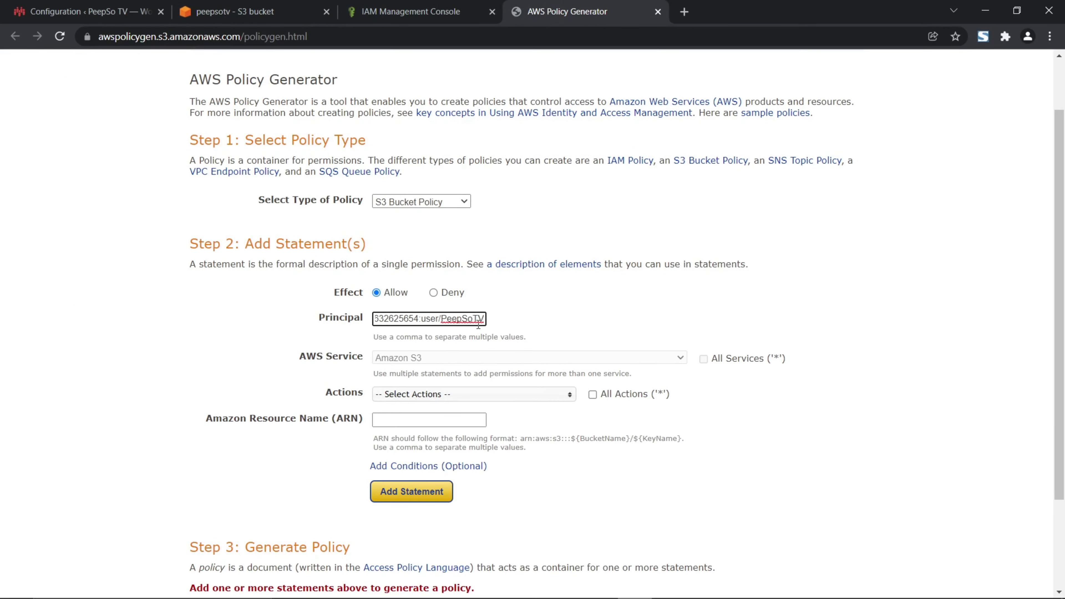
click(610, 323)
click(435, 319)
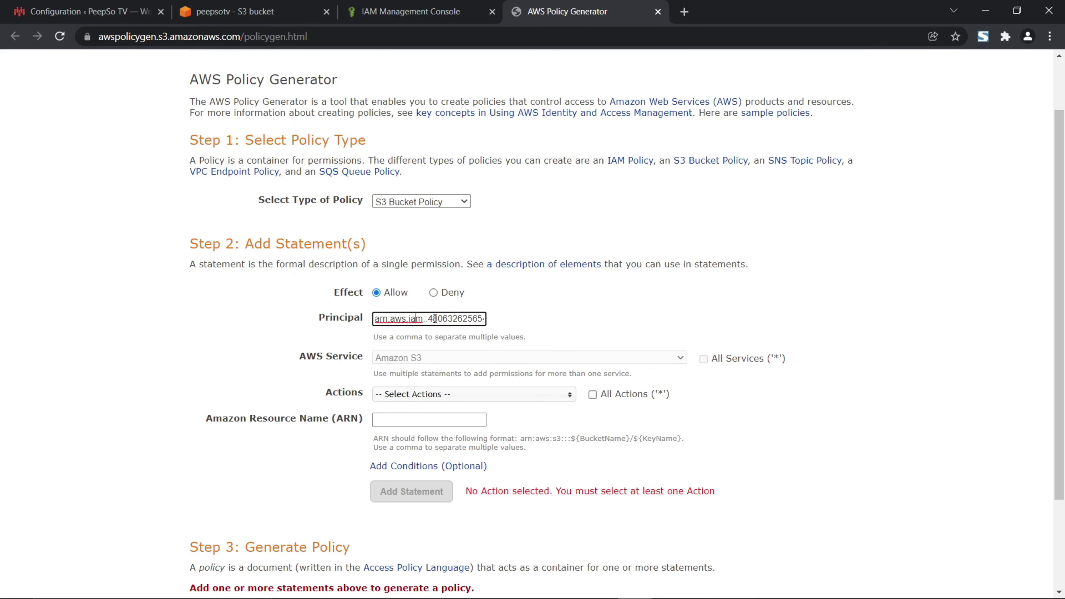
key(ctrl+a)
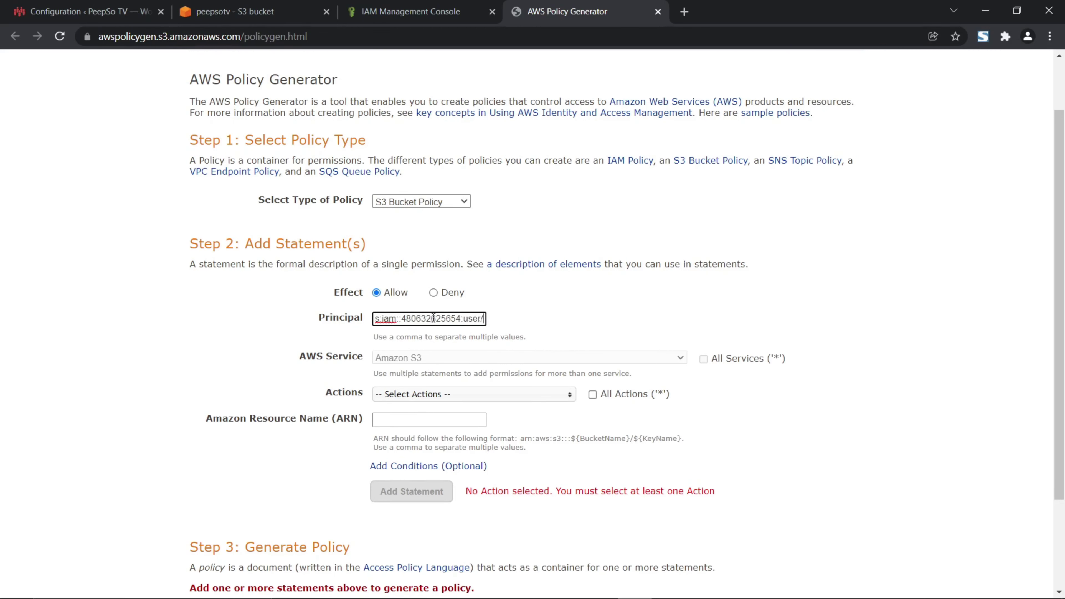
key(ctrl+v)
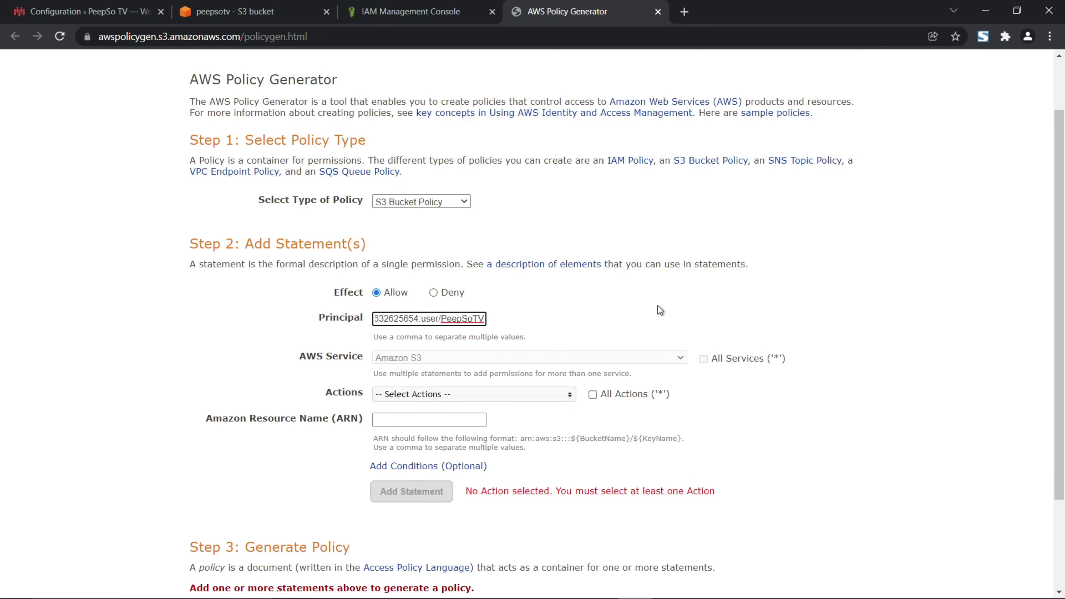
Add the GetObject action to the policy statement's allowed S3 actions
scroll(661, 310, down, 2)
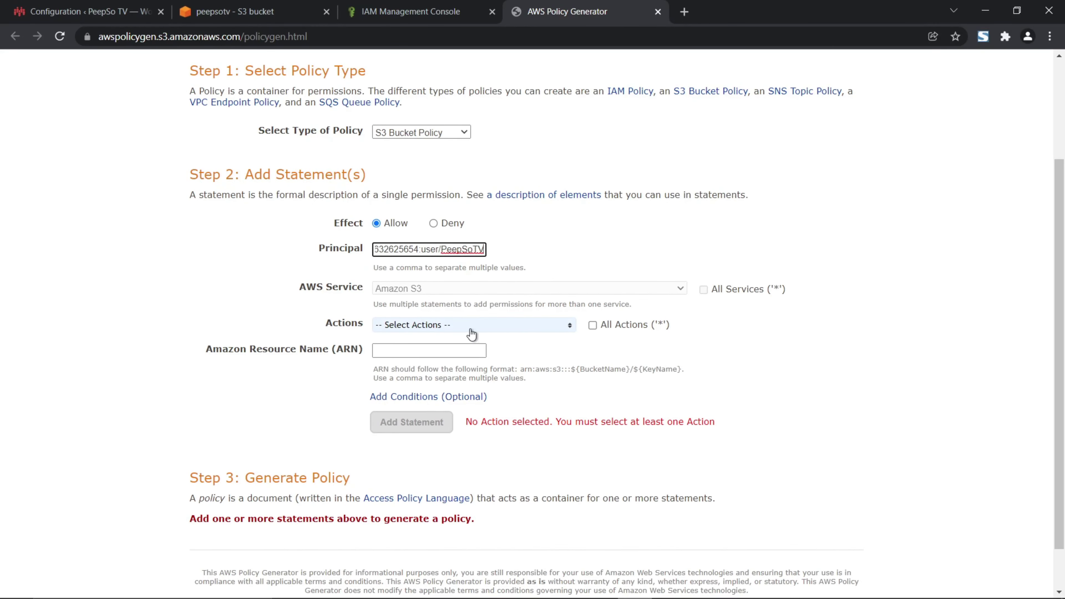
click(532, 330)
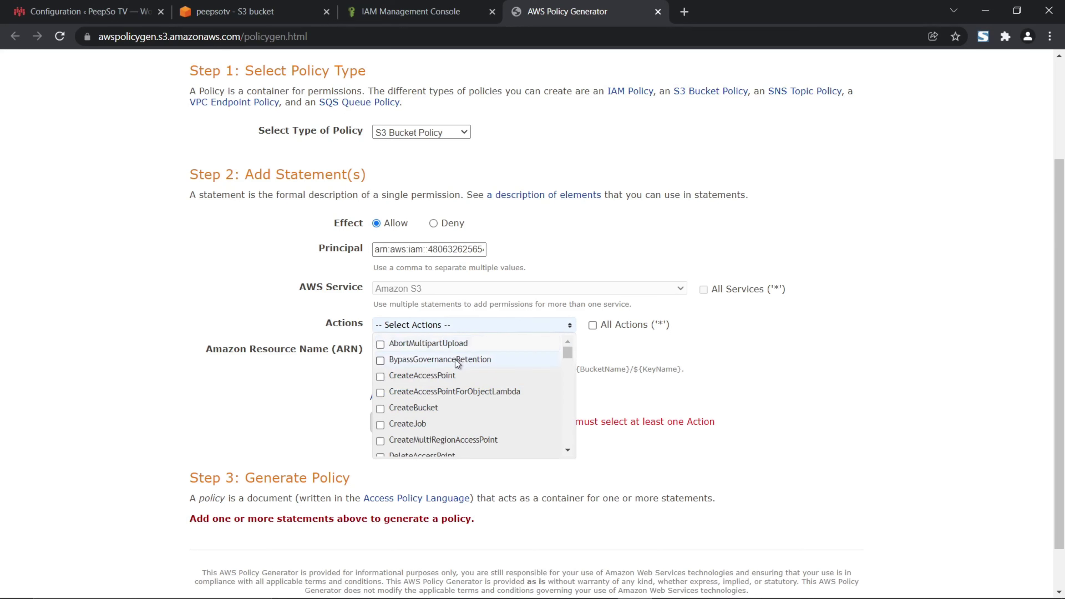
scroll(449, 374, down, 5)
scroll(446, 374, down, 4)
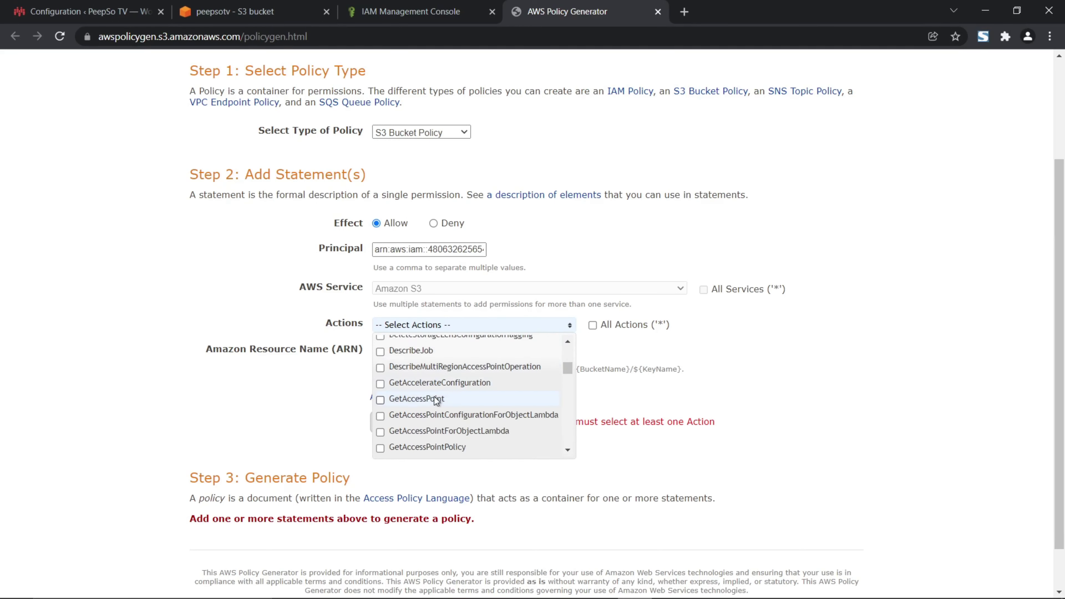
scroll(433, 398, down, 3)
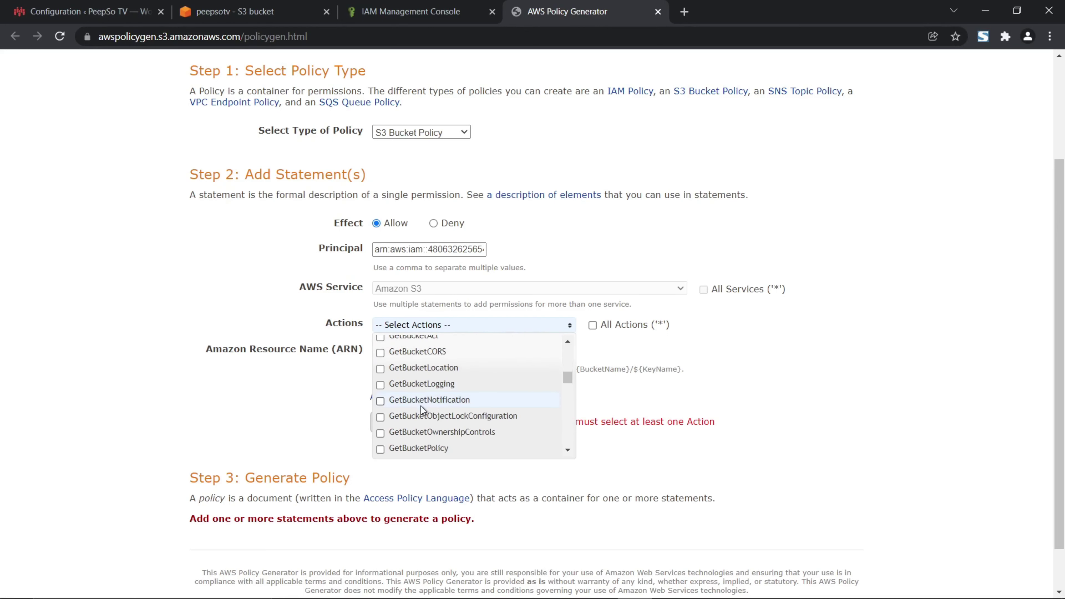
scroll(422, 409, down, 6)
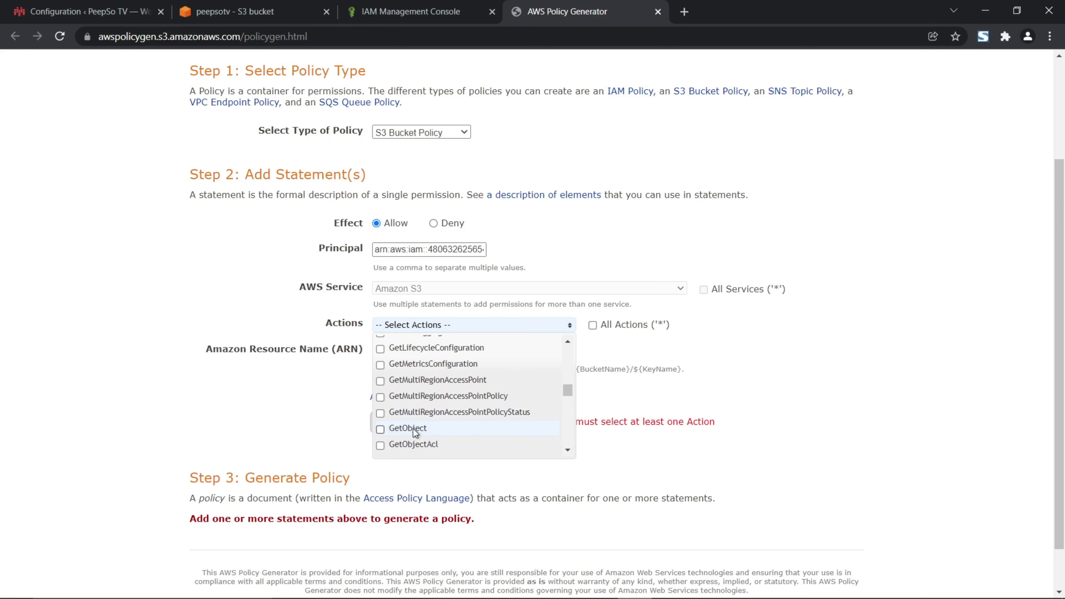
click(379, 431)
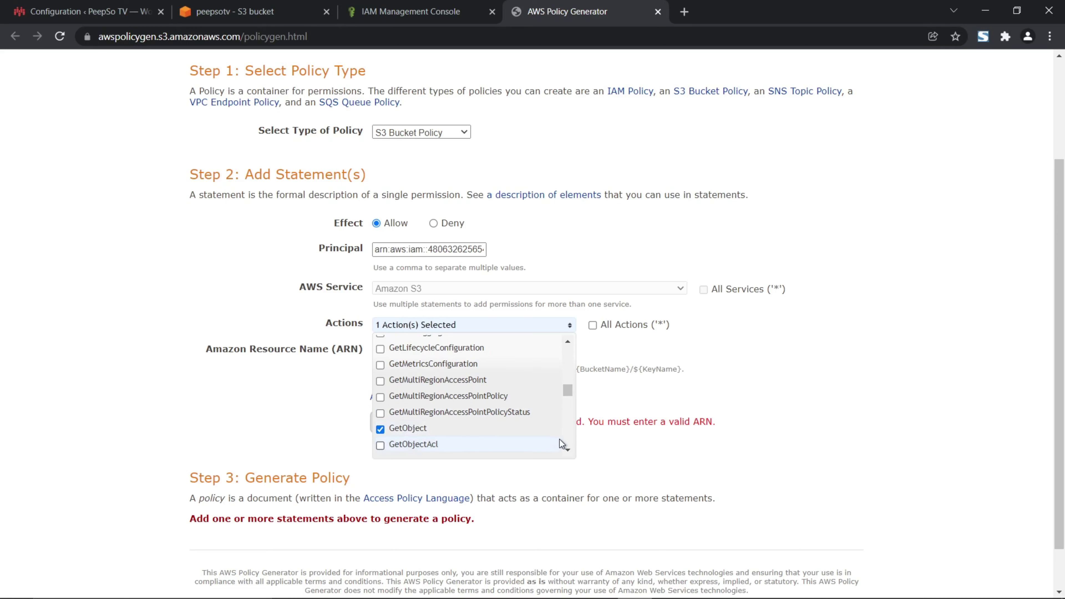
Add PutObject and PutObjectAcl to the statement's allowed actions and close the action list
scroll(448, 420, down, 1)
scroll(448, 421, down, 15)
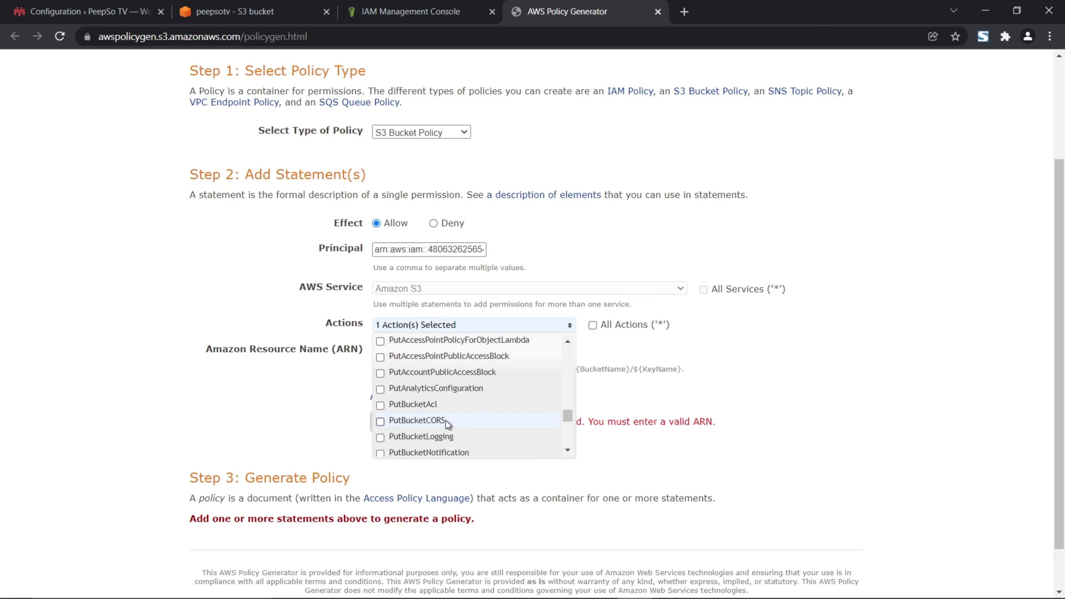
scroll(423, 410, down, 6)
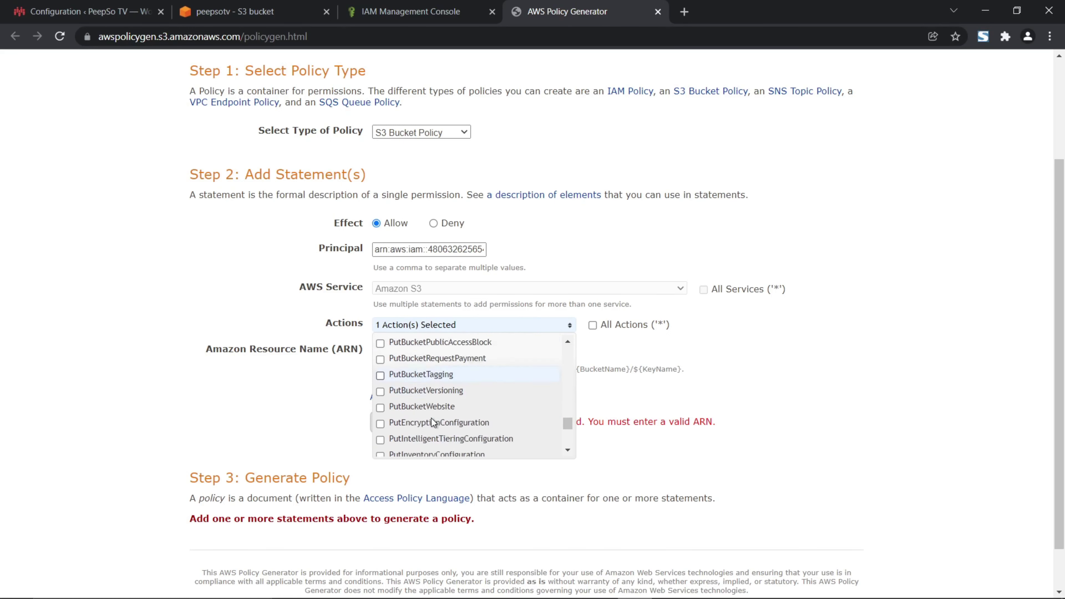
scroll(430, 419, down, 2)
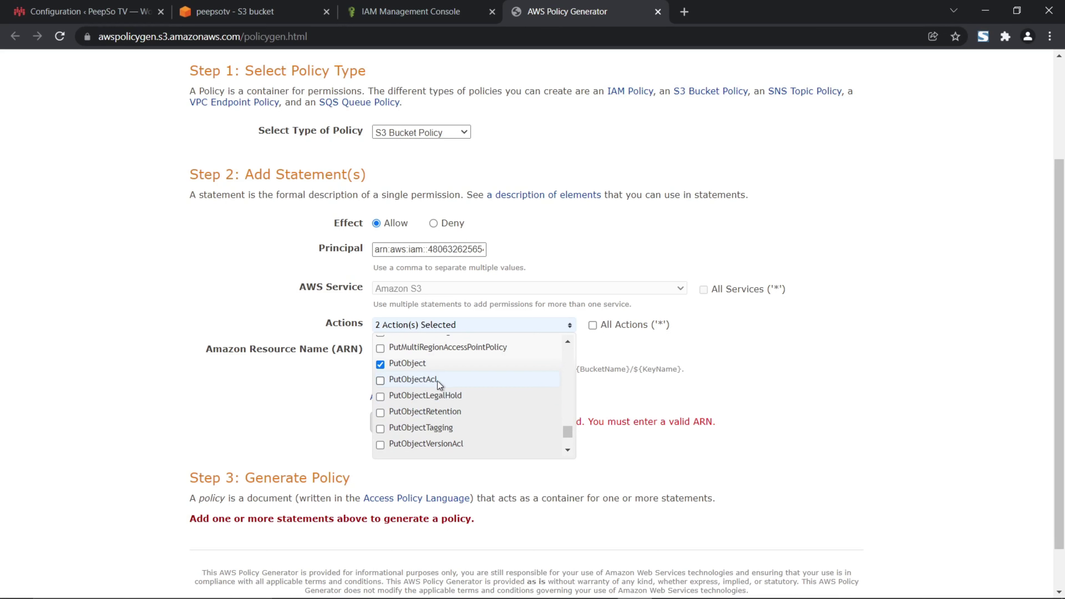
click(380, 381)
click(325, 388)
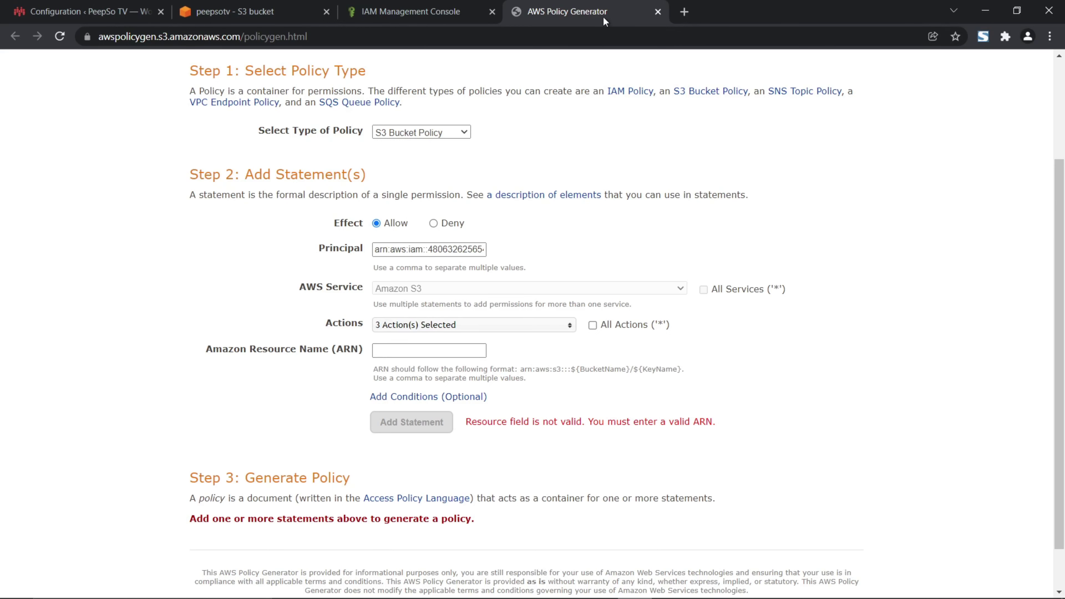
Find the peepsotv bucket in S3 and copy its Amazon Resource Name from the bucket properties
click(248, 17)
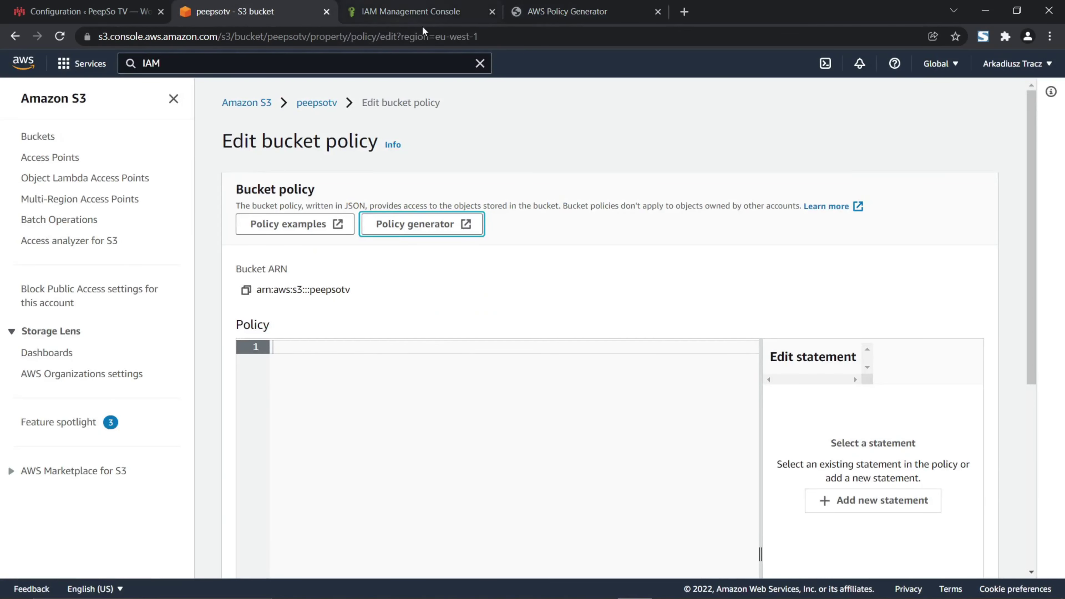
click(415, 15)
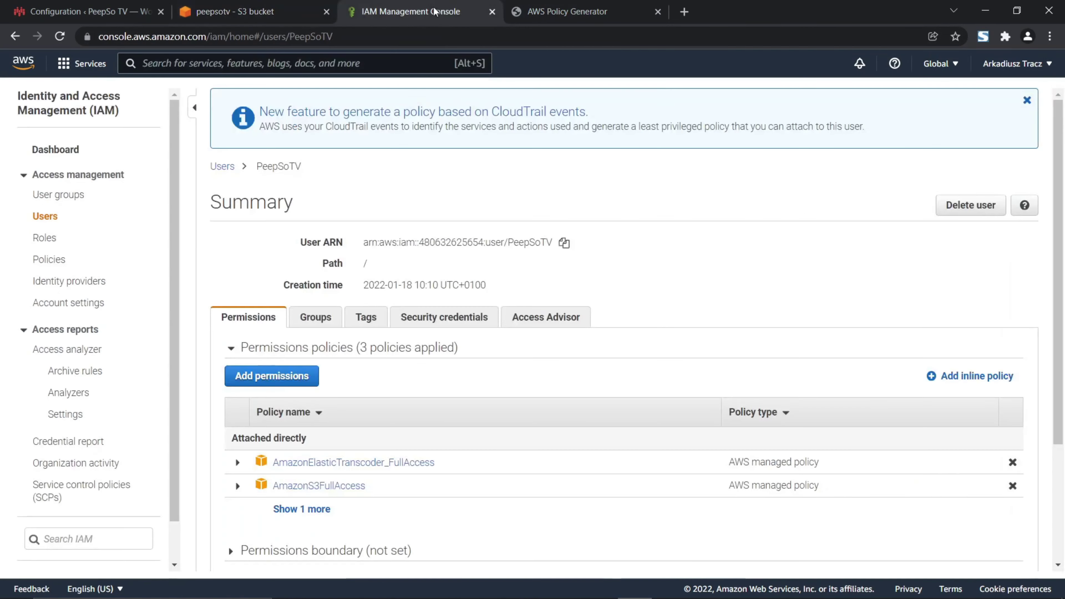
text(s3)
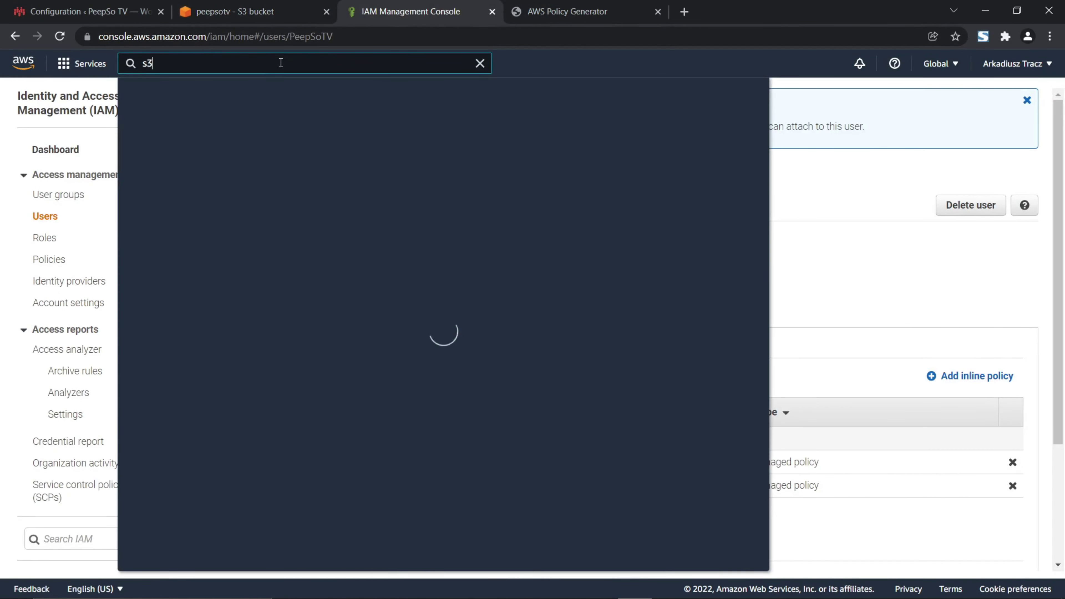
click(333, 180)
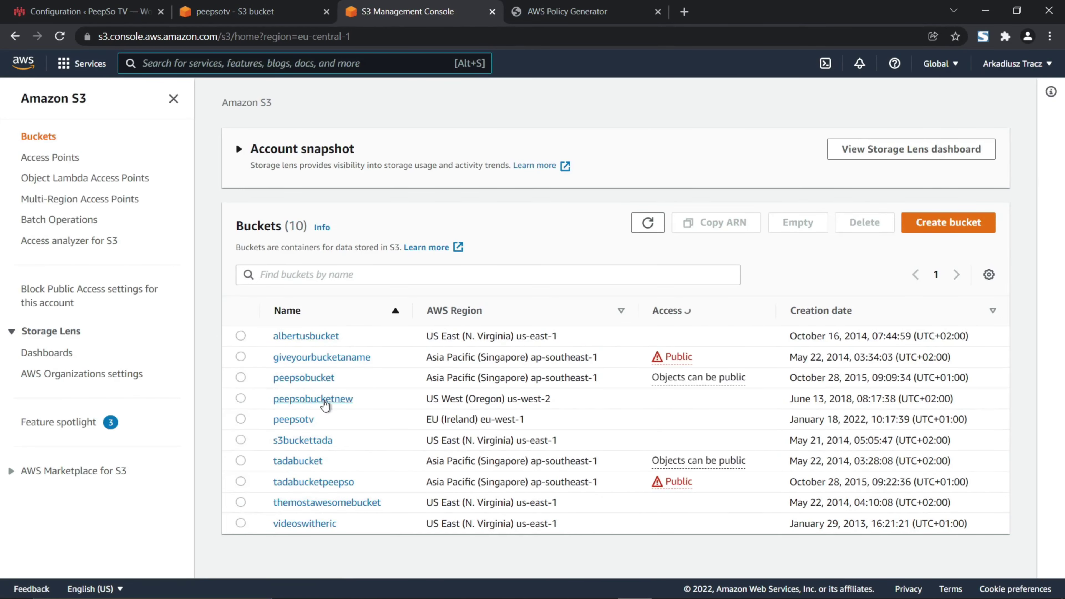
click(287, 421)
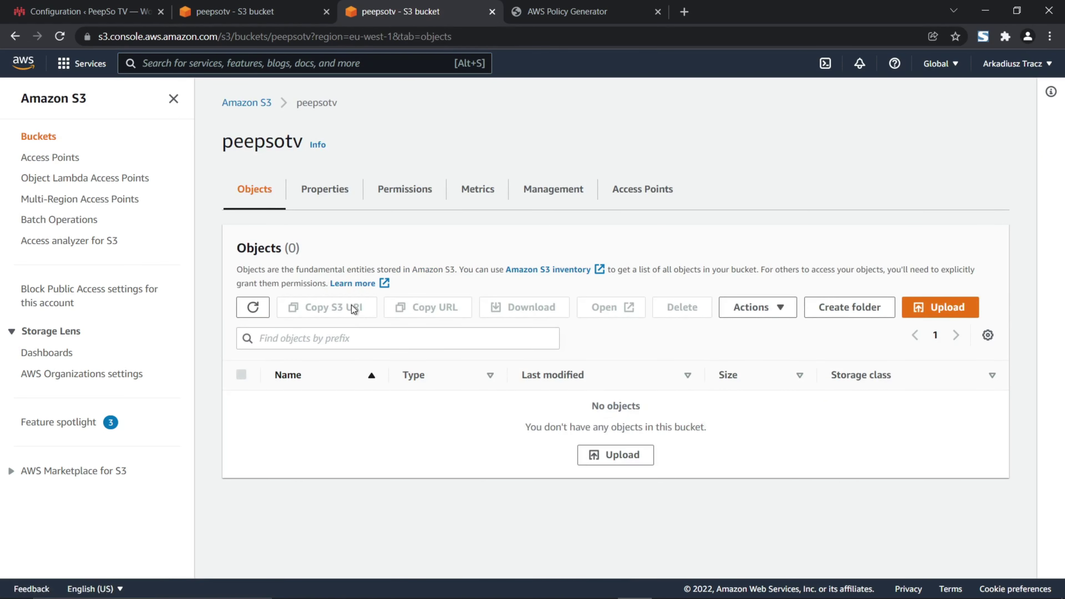
click(334, 193)
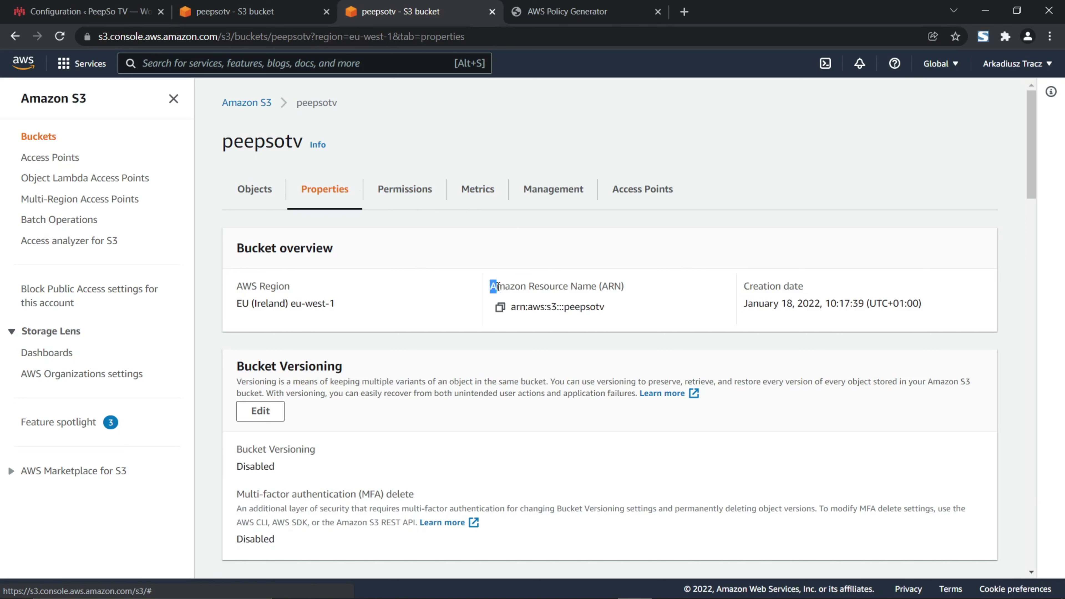
drag(494, 288, 625, 288)
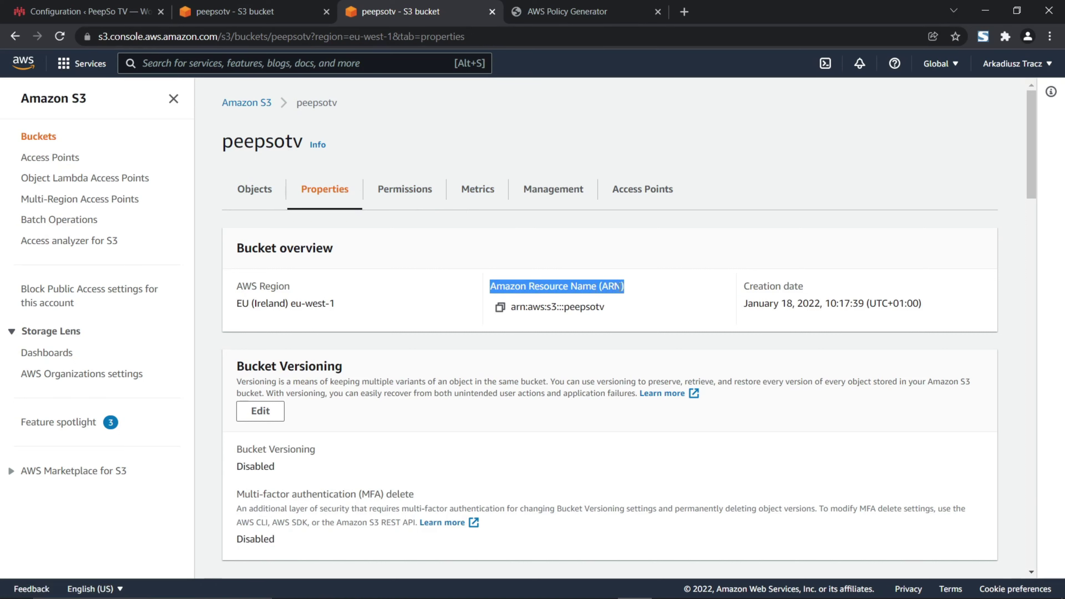
click(502, 310)
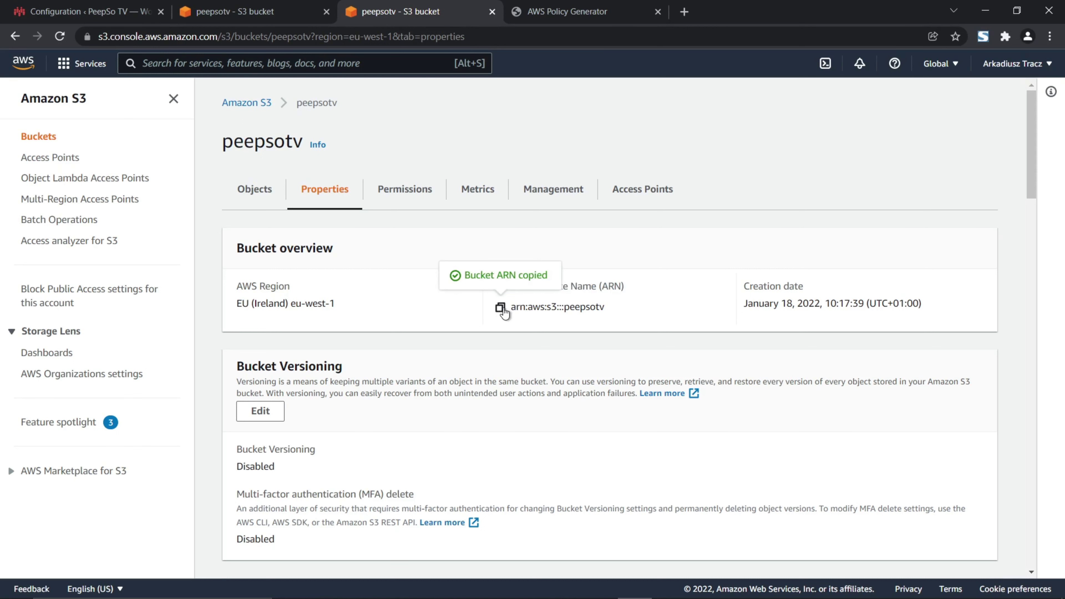
Paste the bucket ARN as the statement's resource in the AWS Policy Generator and append /* so it reads arn:aws:s3:::peepsotv/*
click(585, 12)
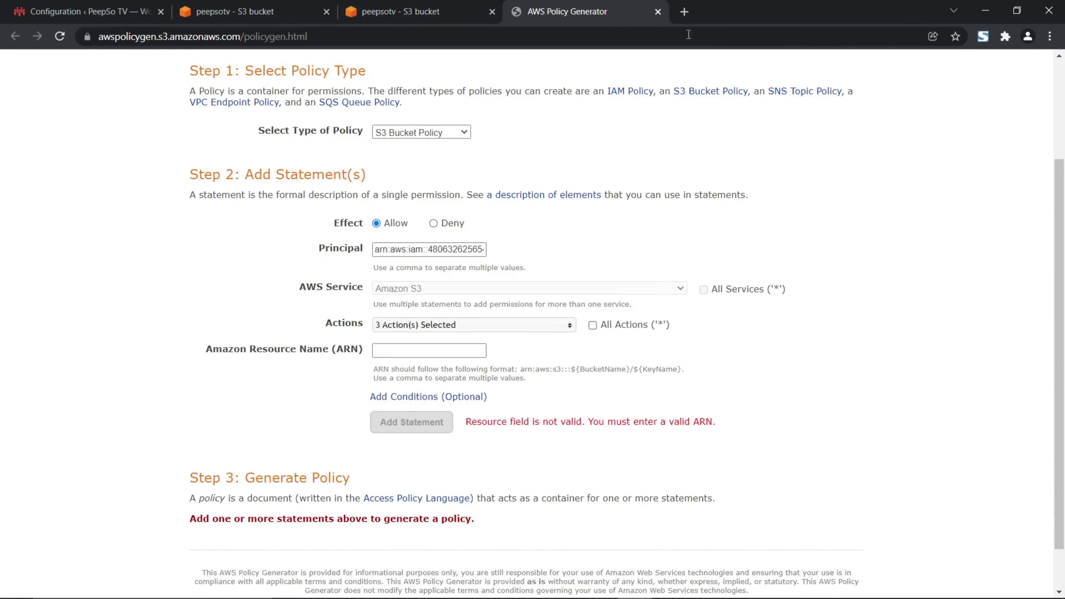
click(396, 351)
right_click(396, 352)
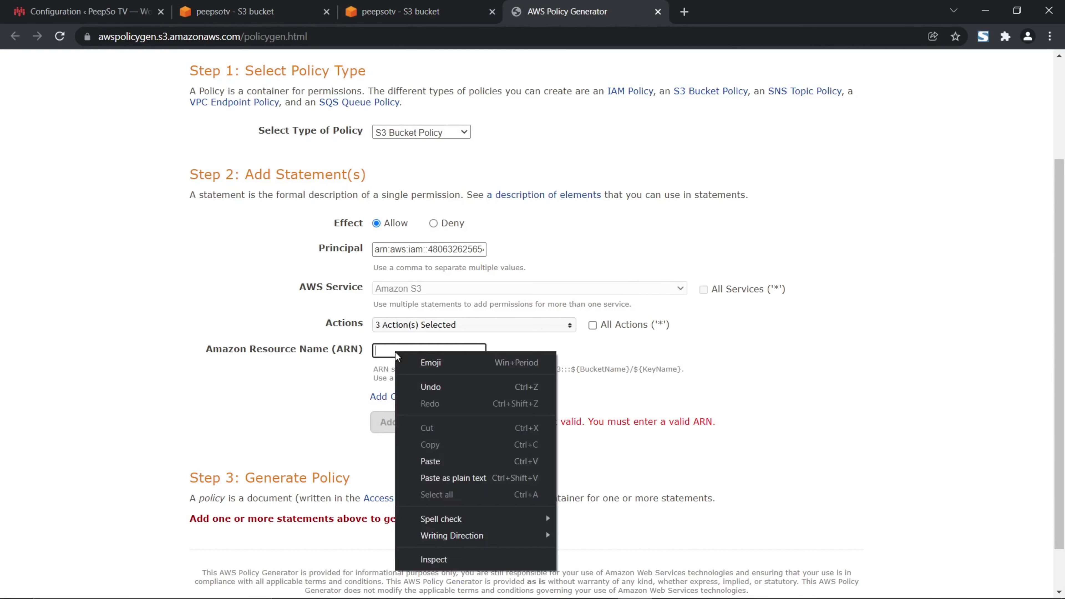
click(435, 463)
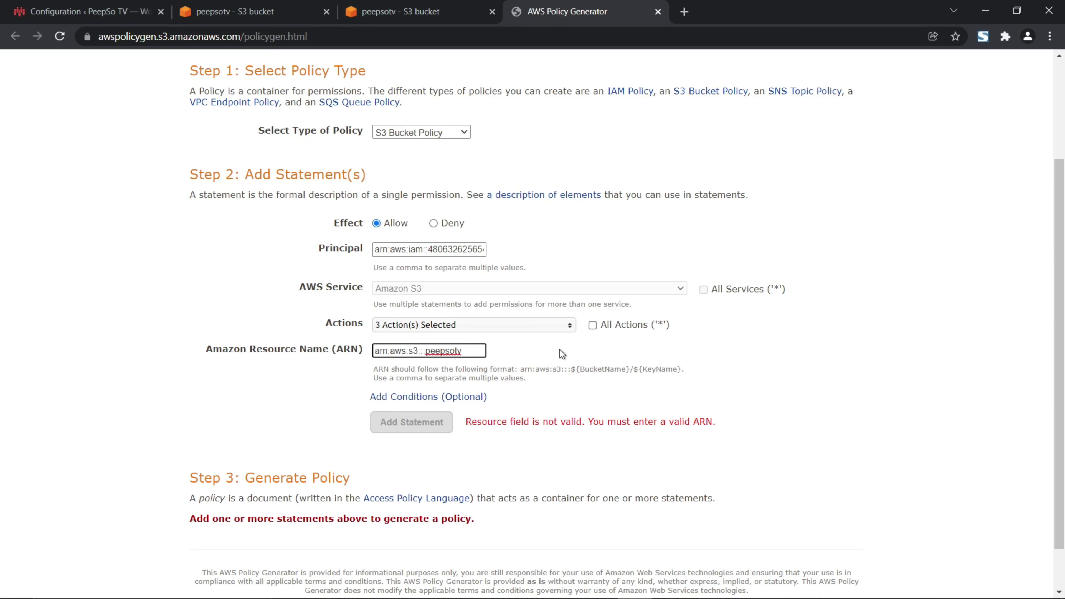
text(/*)
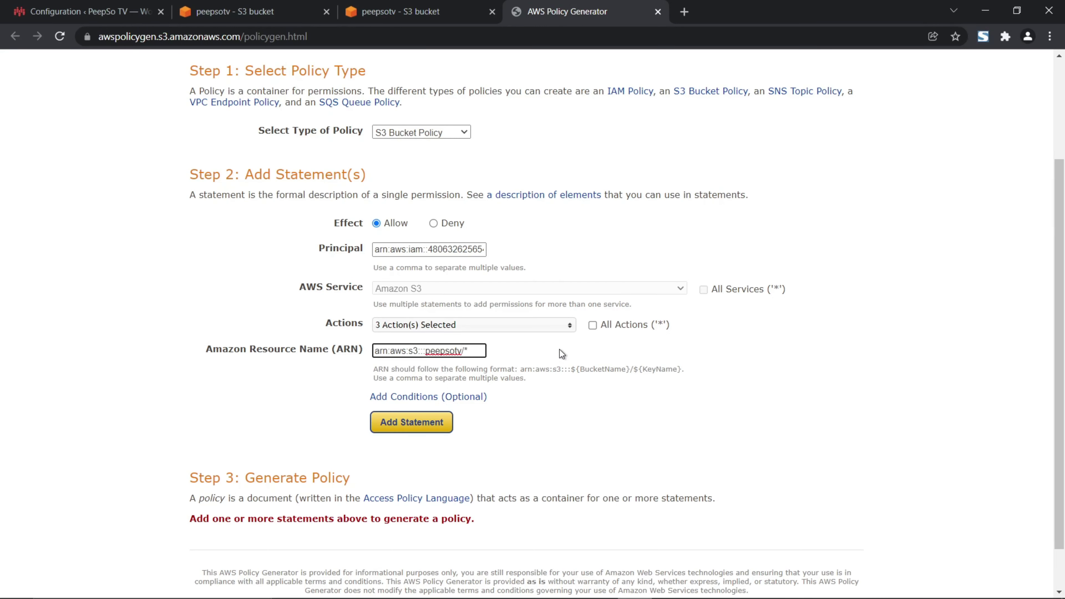
drag(470, 350, 465, 350)
drag(374, 370, 683, 369)
click(630, 371)
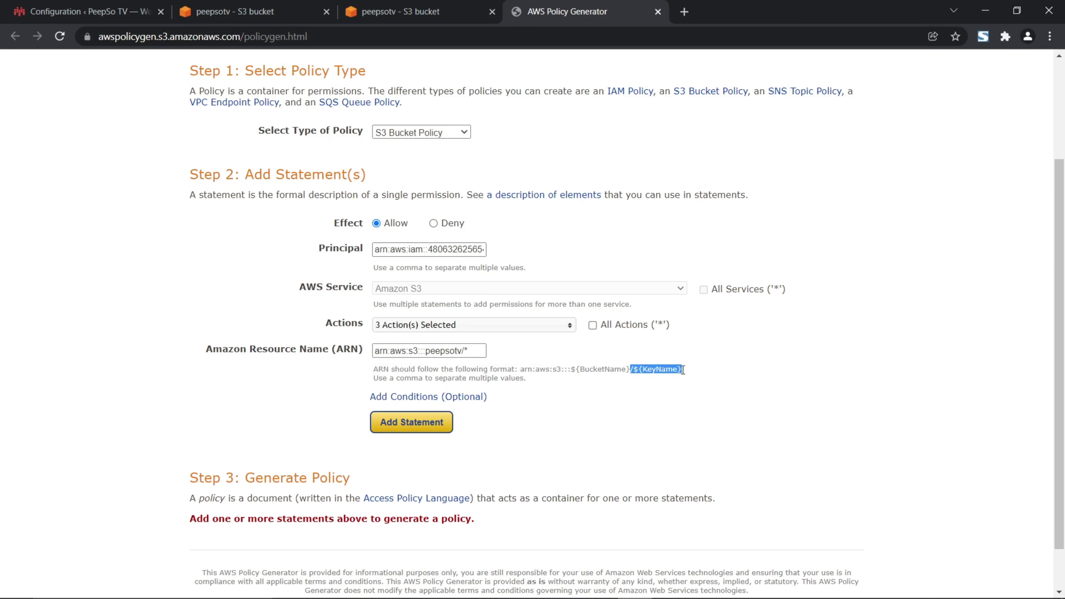
click(477, 351)
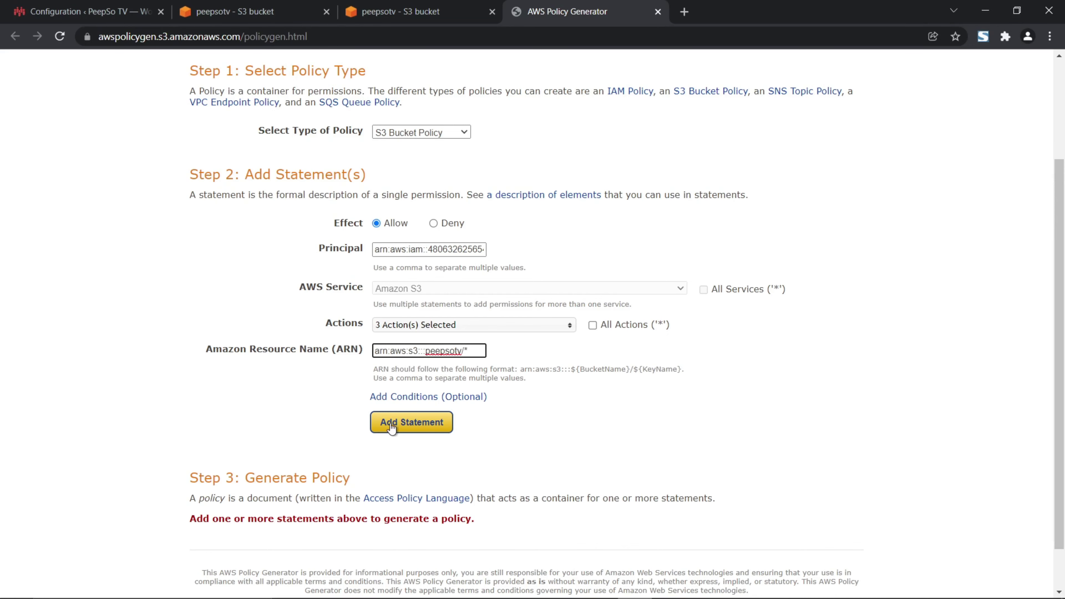
Add the completed statement to the policy and generate the policy JSON document
click(413, 422)
scroll(608, 415, down, 5)
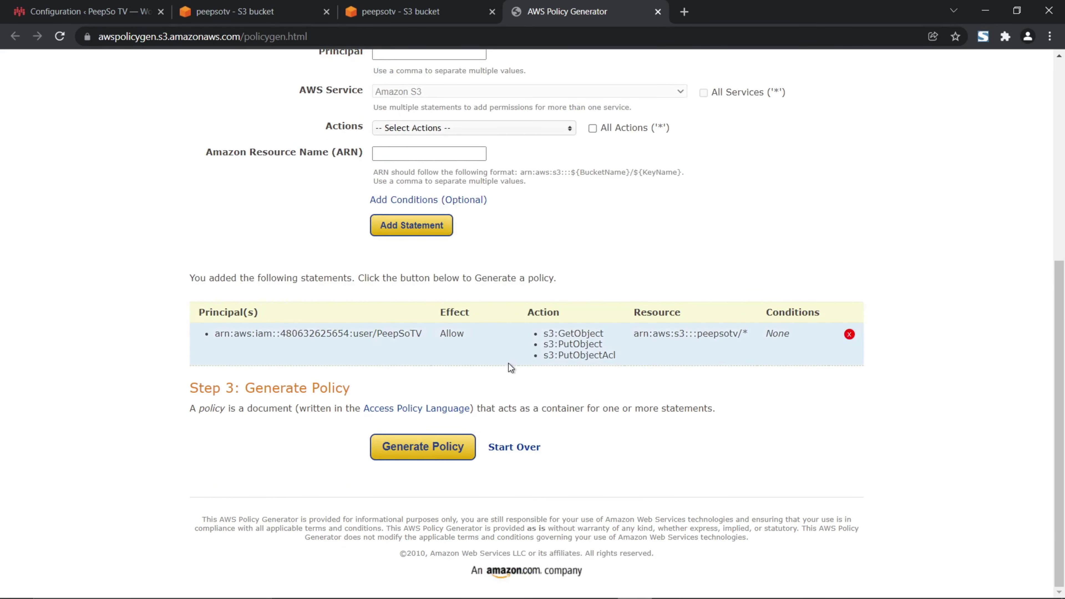
click(406, 448)
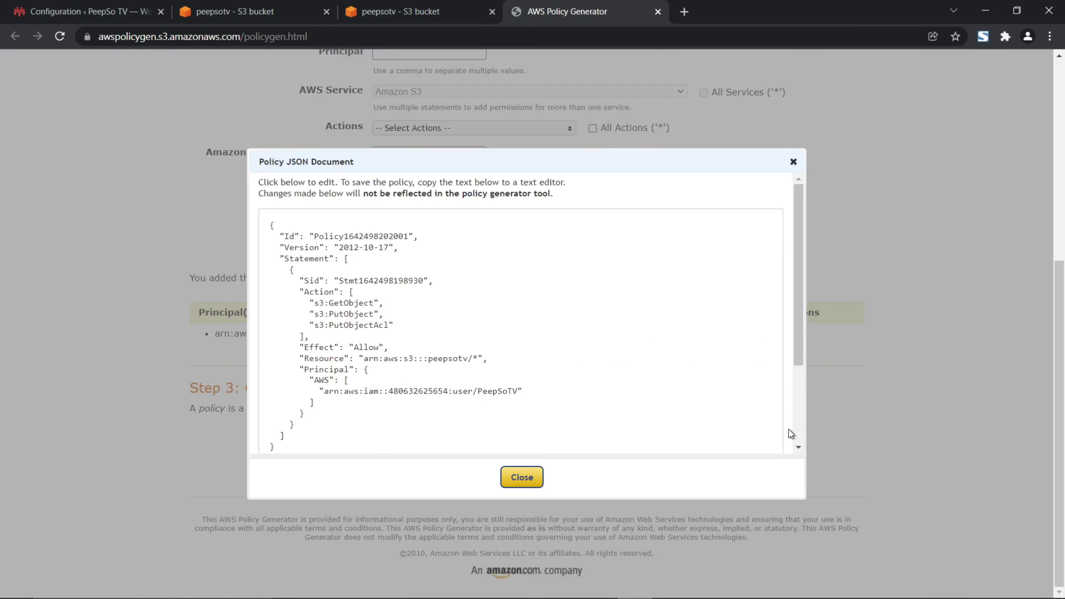
Copy the entire generated policy JSON and close the document
click(382, 385)
key(ctrl+a)
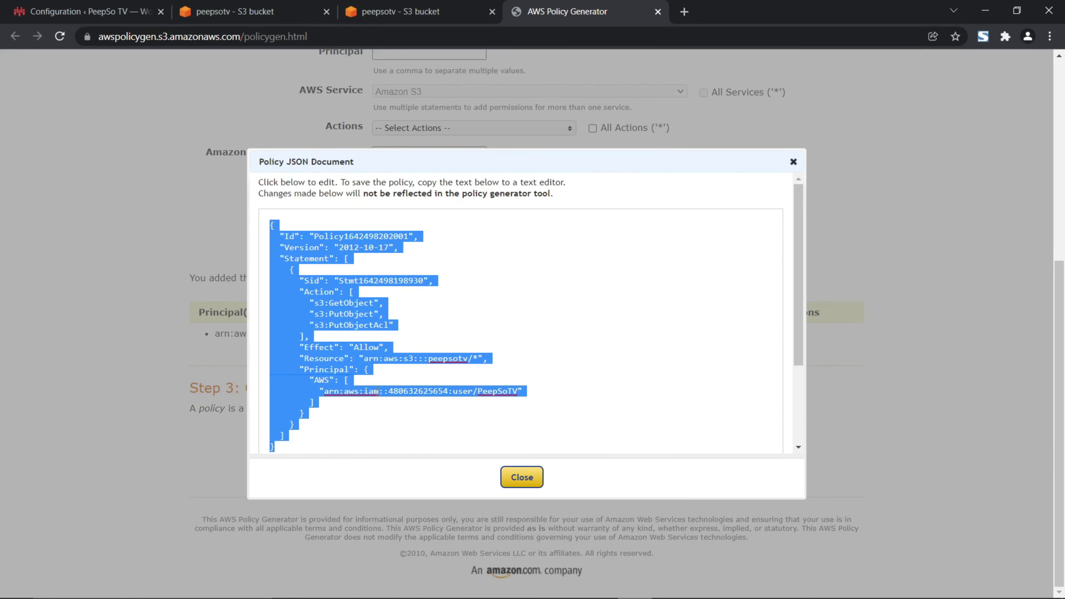
right_click(460, 392)
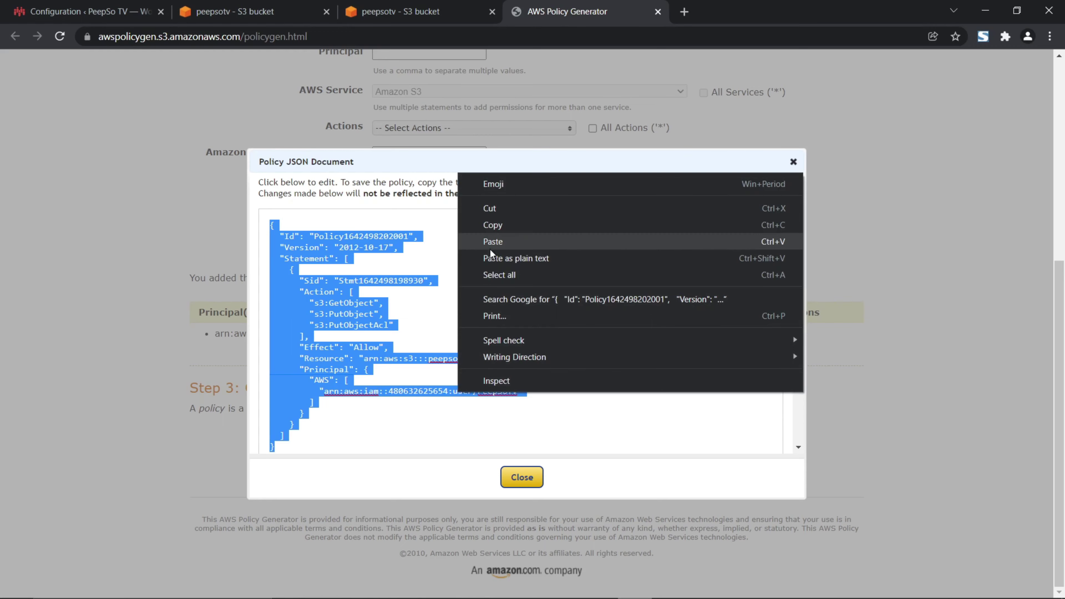
click(501, 223)
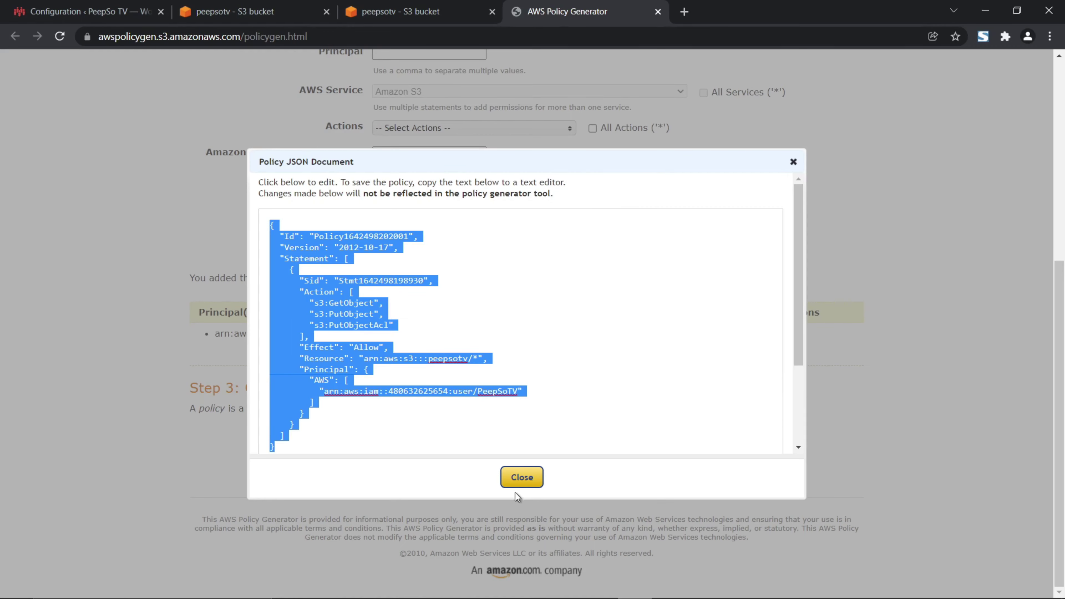
click(520, 482)
Paste the generated JSON into the peepsotv bucket's policy editor and check the /* ending of its Resource value
click(399, 11)
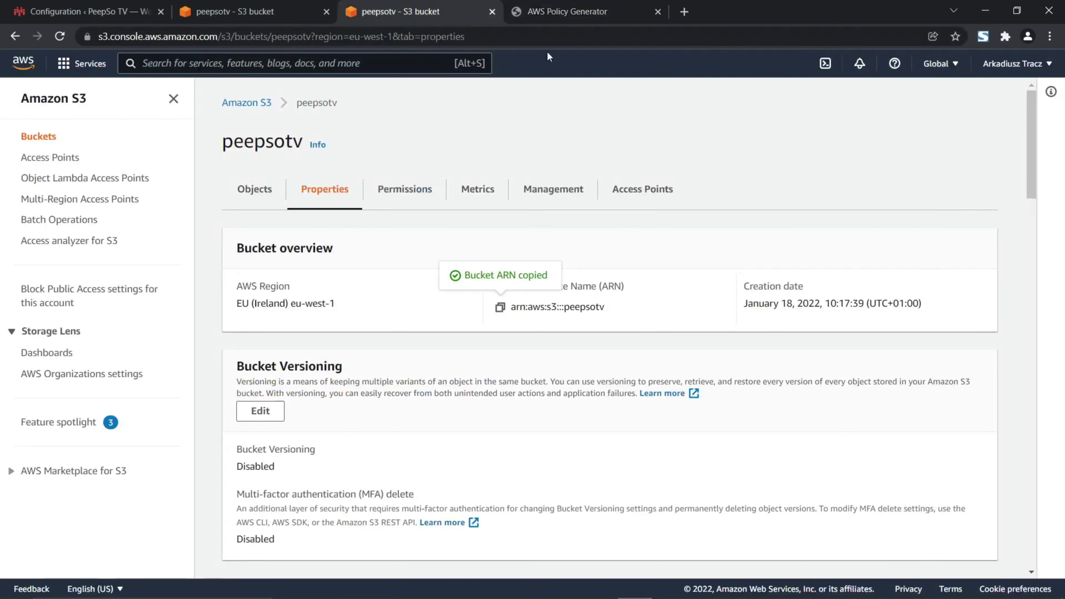
scroll(425, 300, down, 2)
scroll(425, 300, up, 2)
click(252, 11)
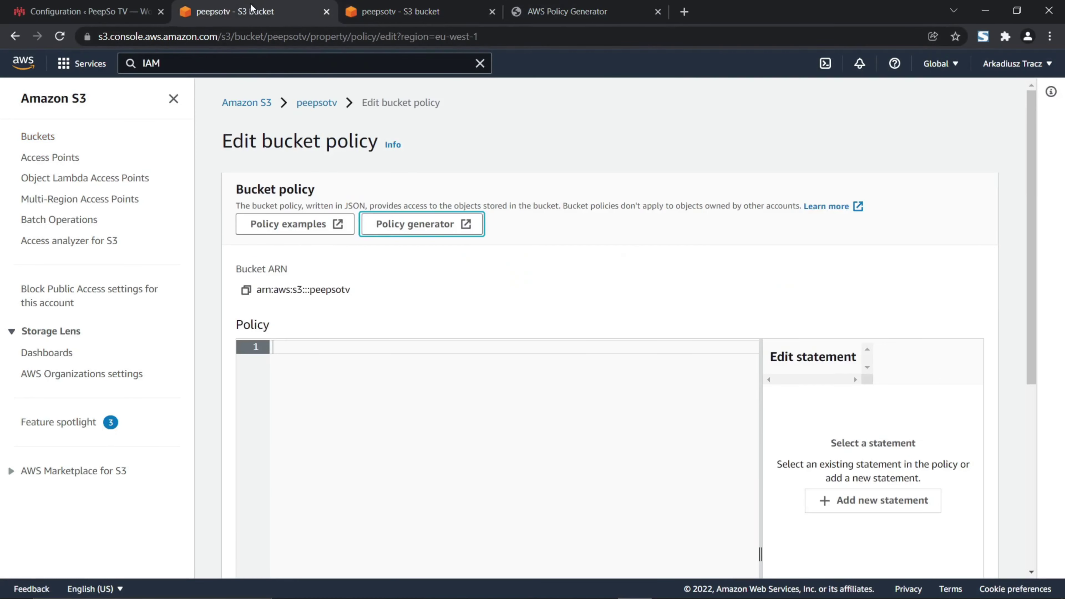
click(300, 362)
right_click(297, 348)
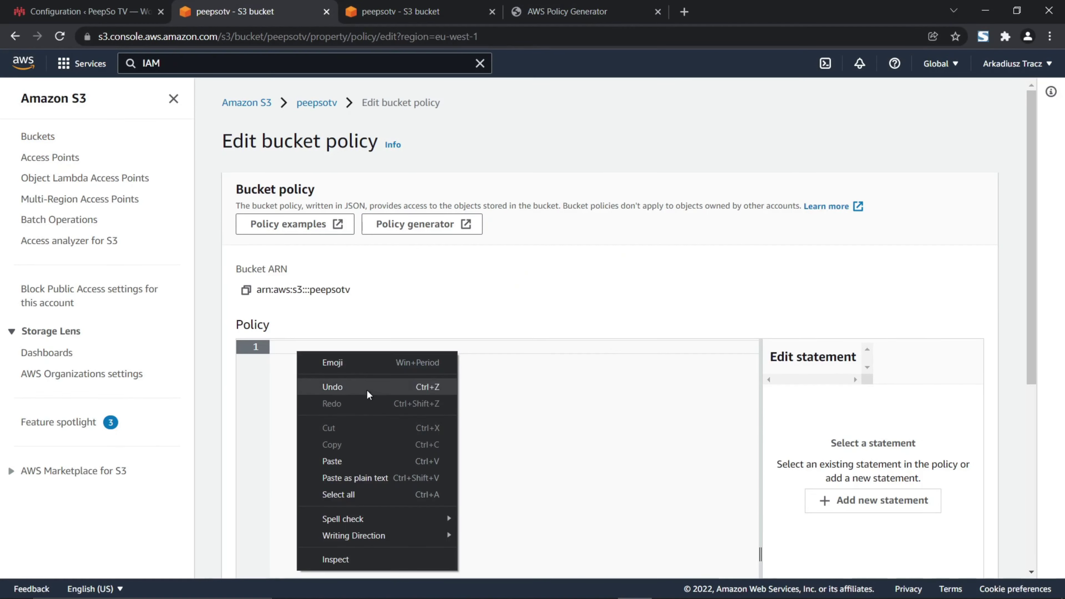
click(336, 462)
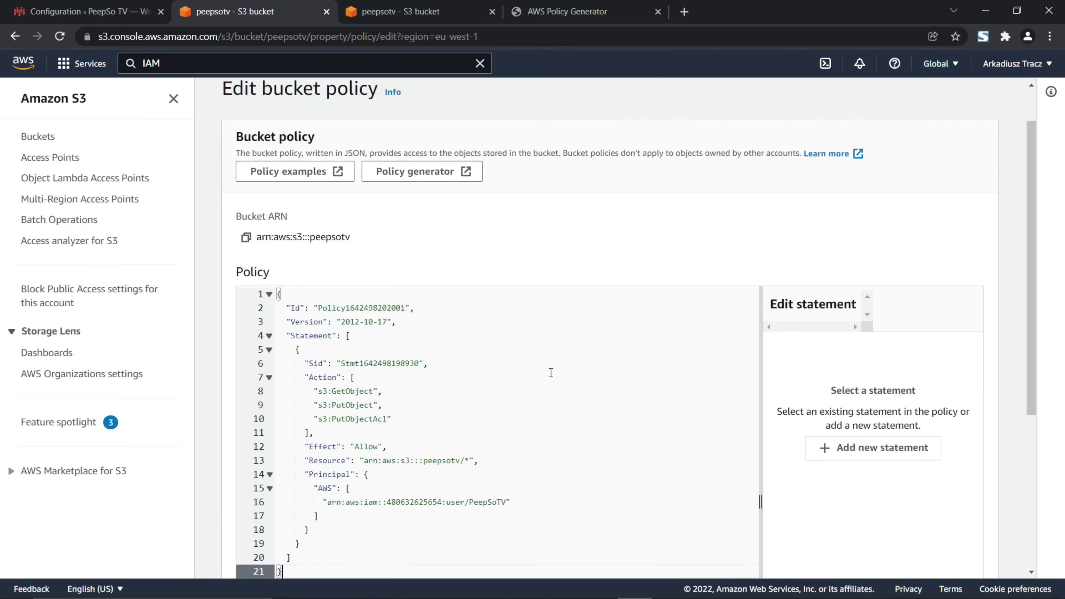
scroll(554, 372, down, 2)
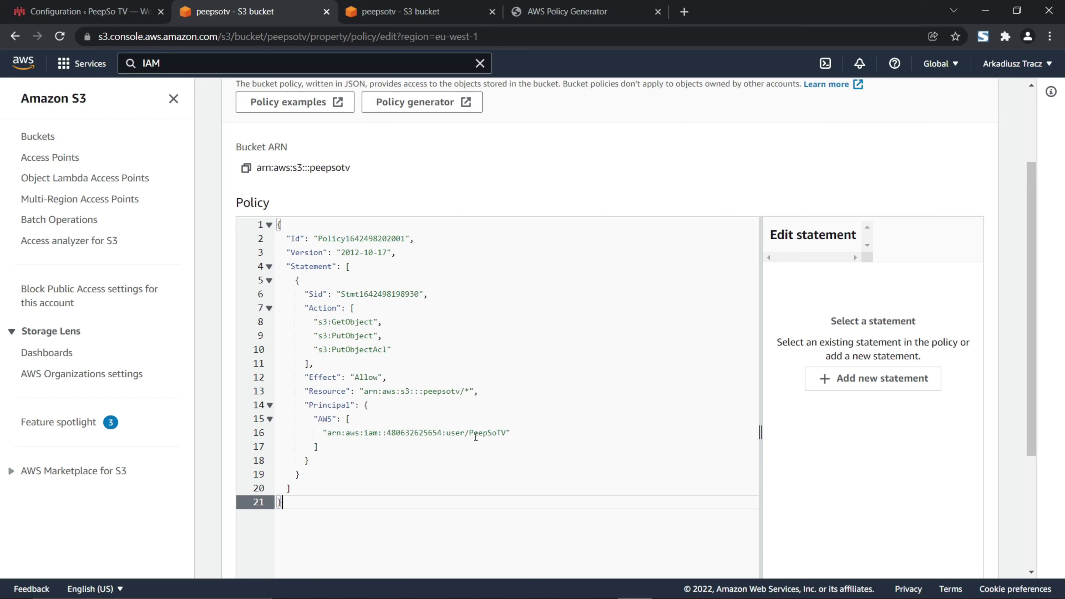
mouse_move(469, 394)
mouse_down()
mouse_move(438, 397)
mouse_move(456, 397)
mouse_up()
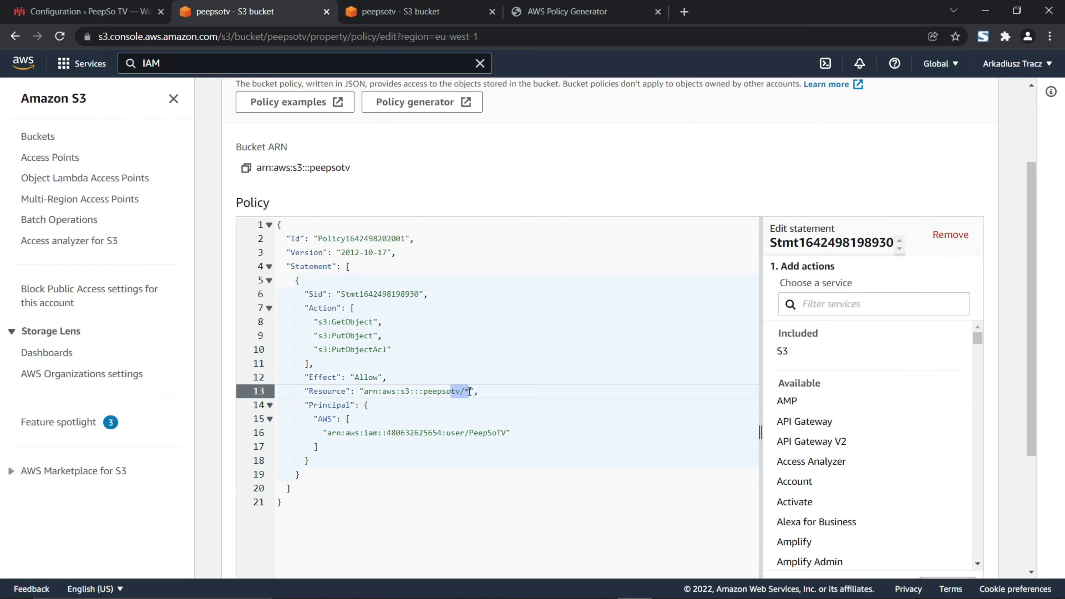
Recheck the Resource value's /* ending in the peepsotv bucket policy and save the policy changes
click(468, 392)
drag(469, 392, 460, 392)
click(469, 392)
click(420, 392)
scroll(568, 407, down, 5)
click(923, 555)
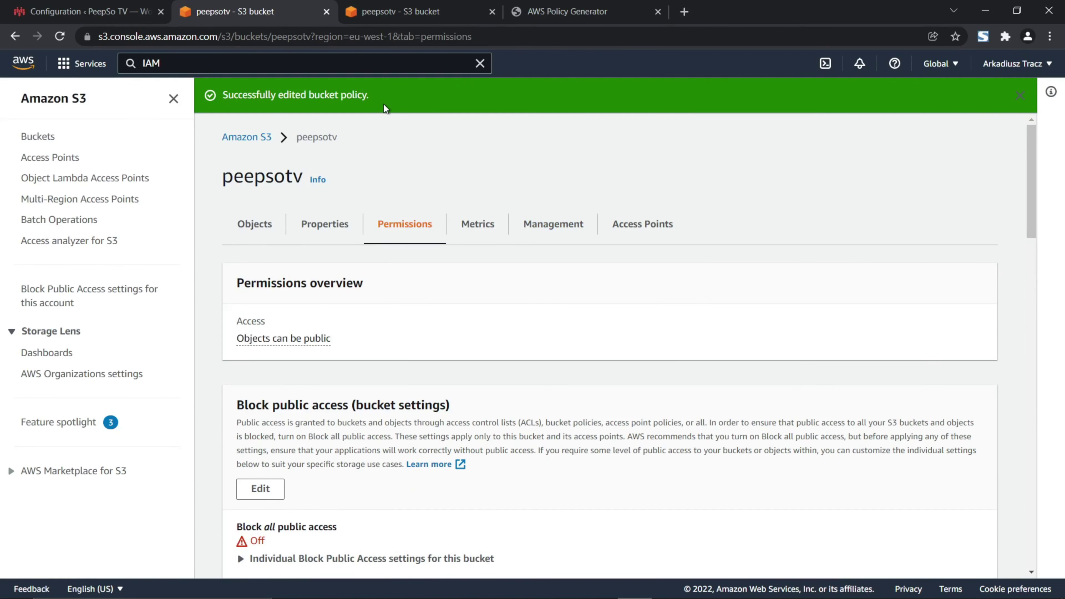
scroll(539, 294, down, 1)
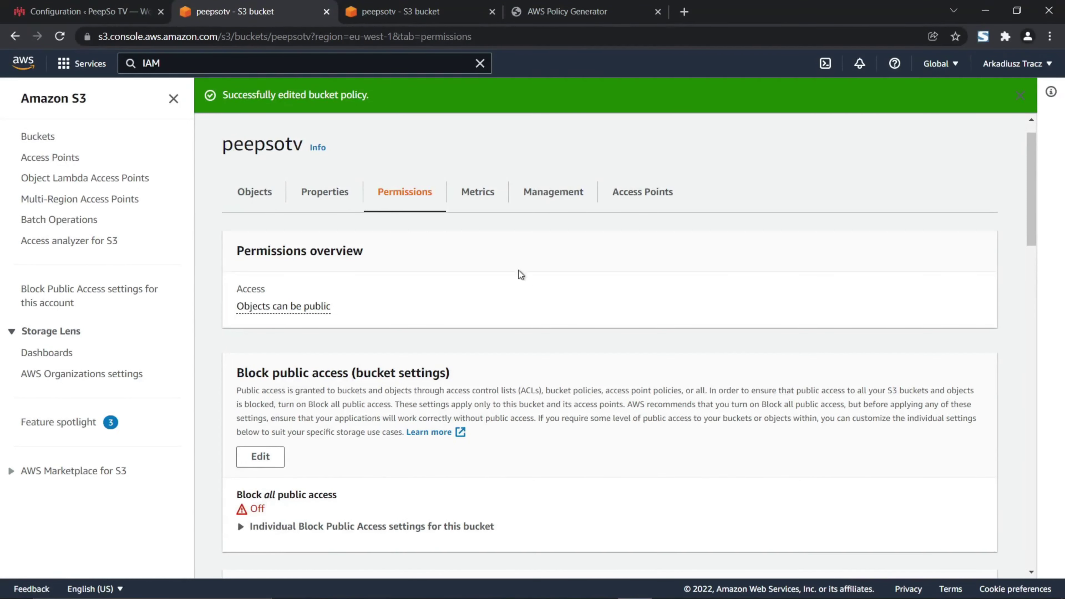
Find the Elastic Transcoder service by searching for Transcoder and open it in the Europe (Ireland) region
click(185, 63)
key(ctrl+a)
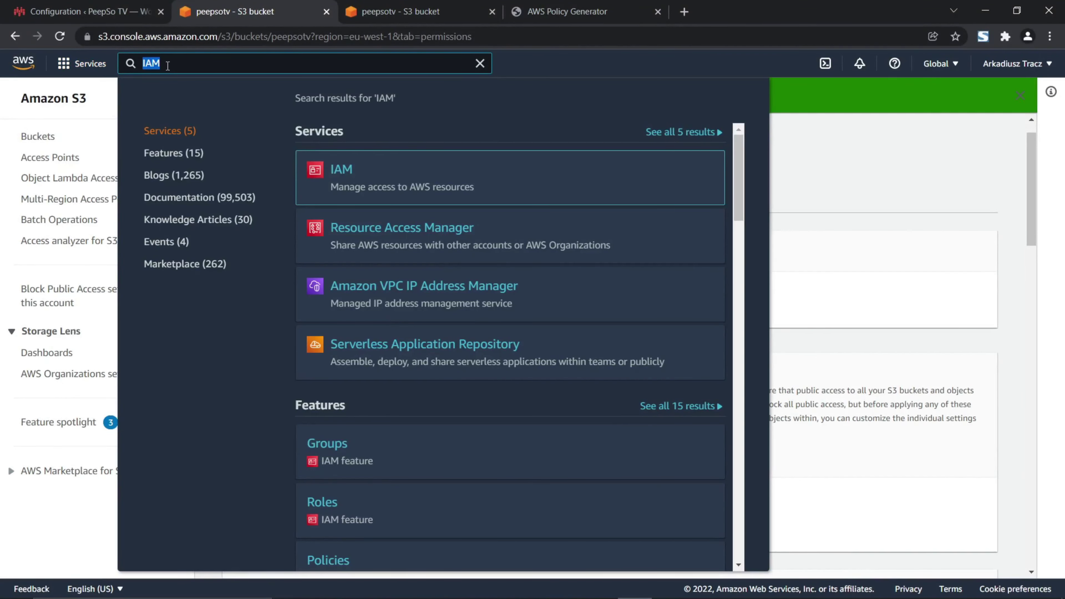
text(Transcoder)
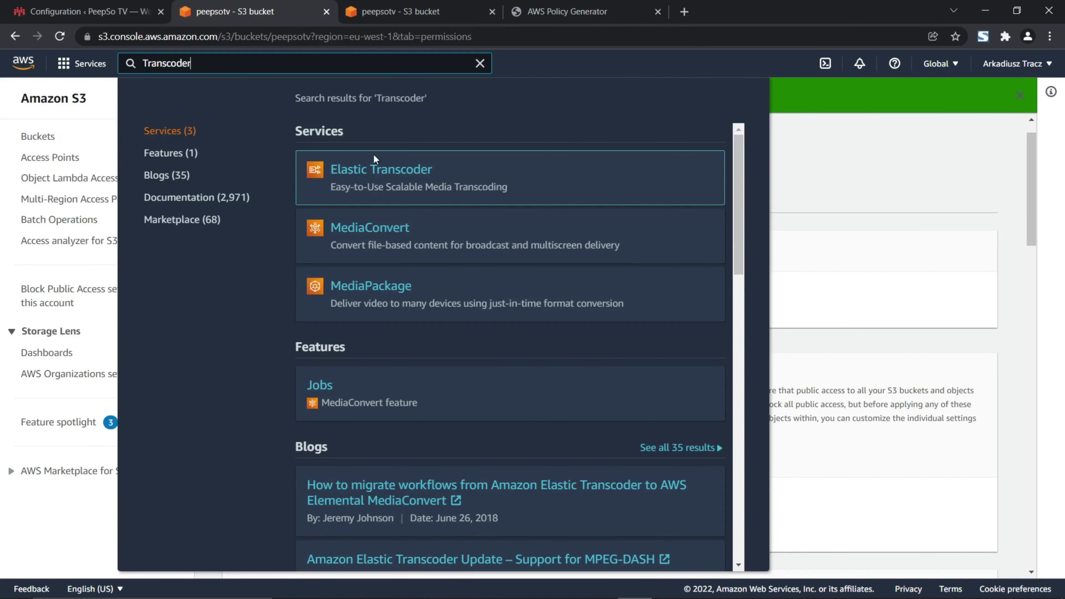
click(424, 170)
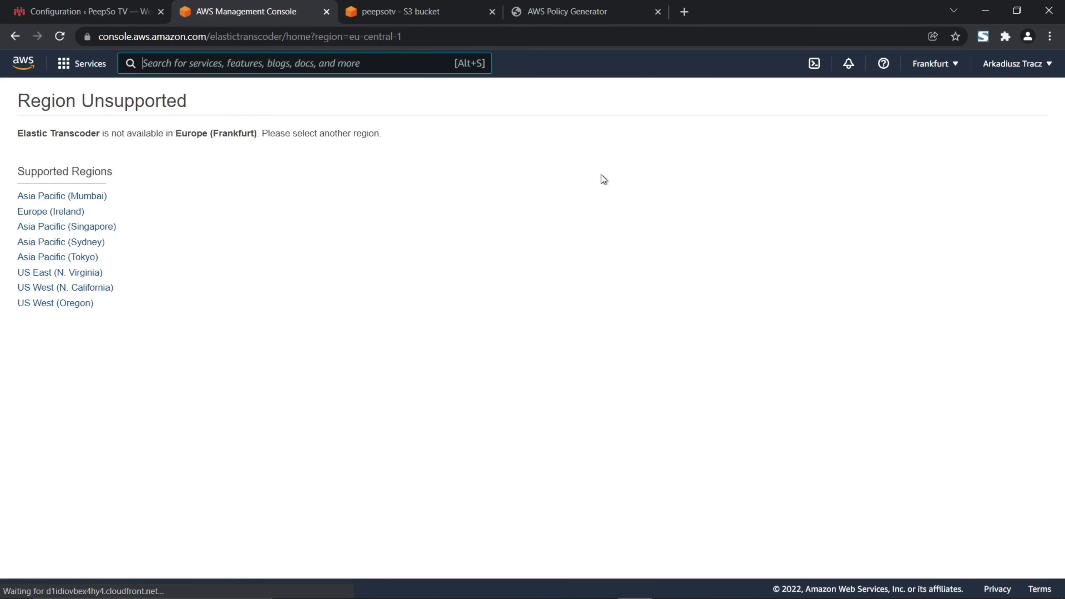
click(52, 212)
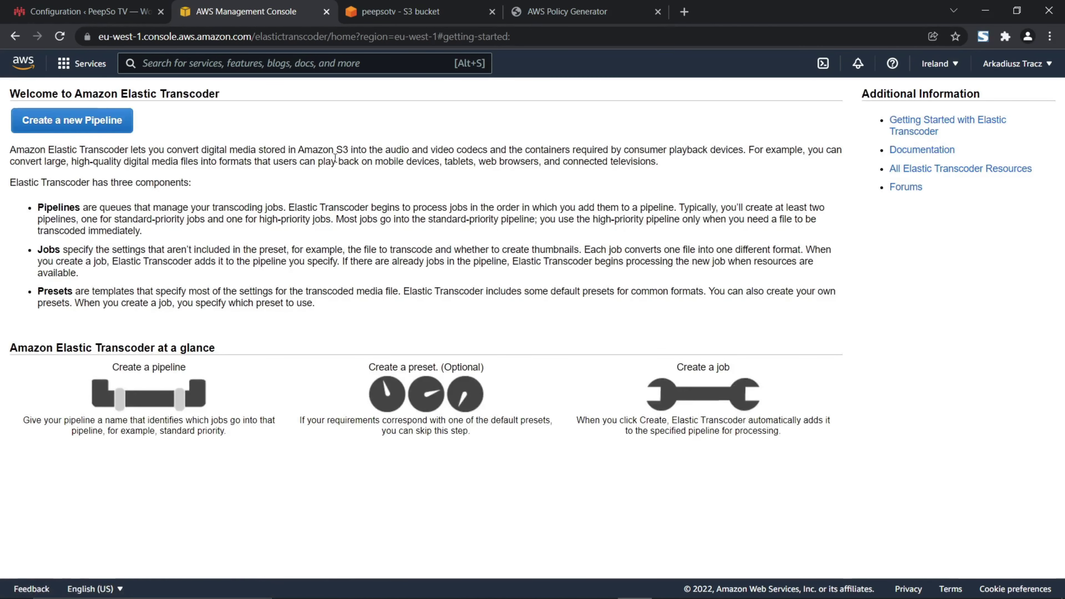
Start a new Elastic Transcoder pipeline and name it PeepSoTV
click(49, 123)
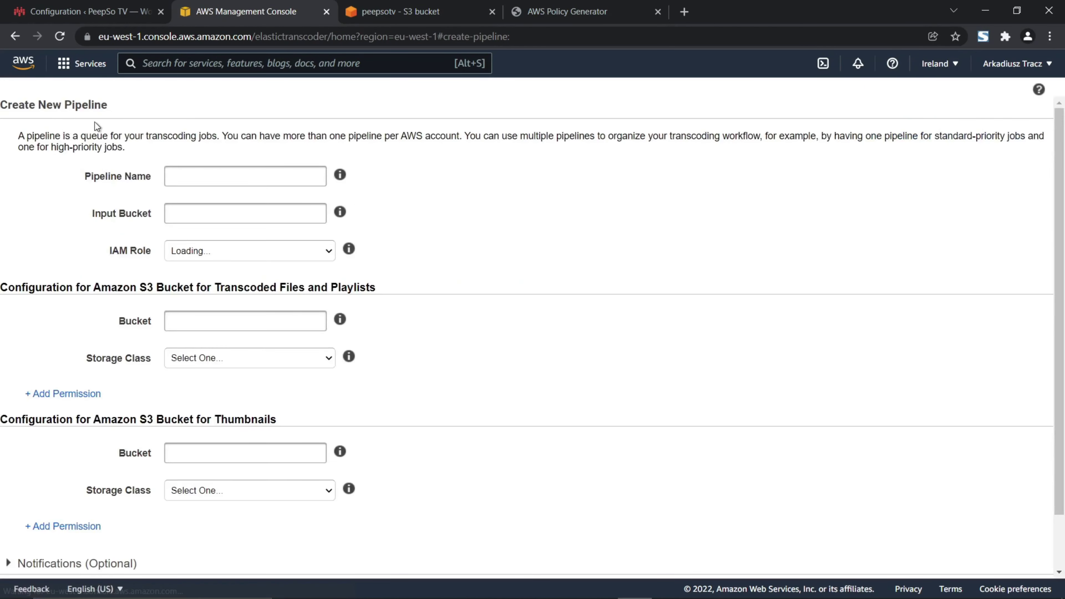
click(196, 177)
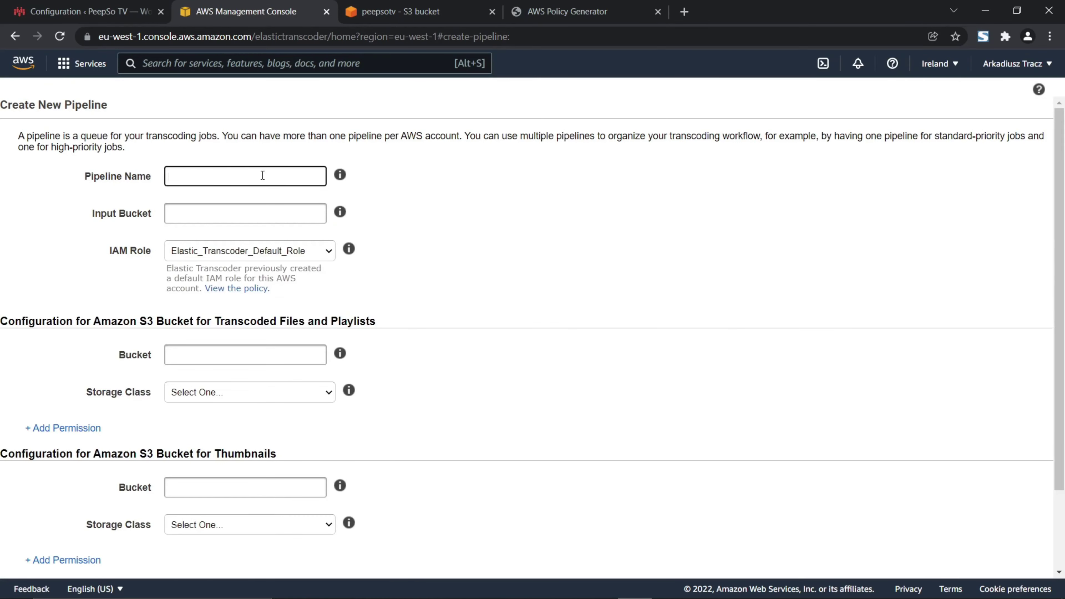
text(PeepSoTV)
Try albertusbucket from another region as the pipeline's input bucket and read the note about cross-region use
click(226, 215)
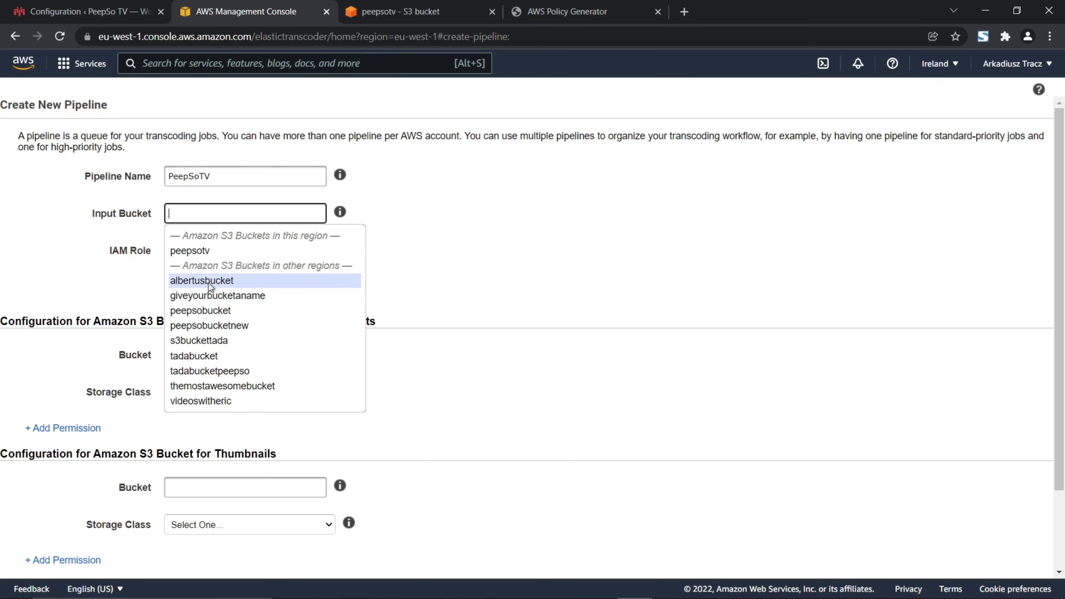
click(194, 282)
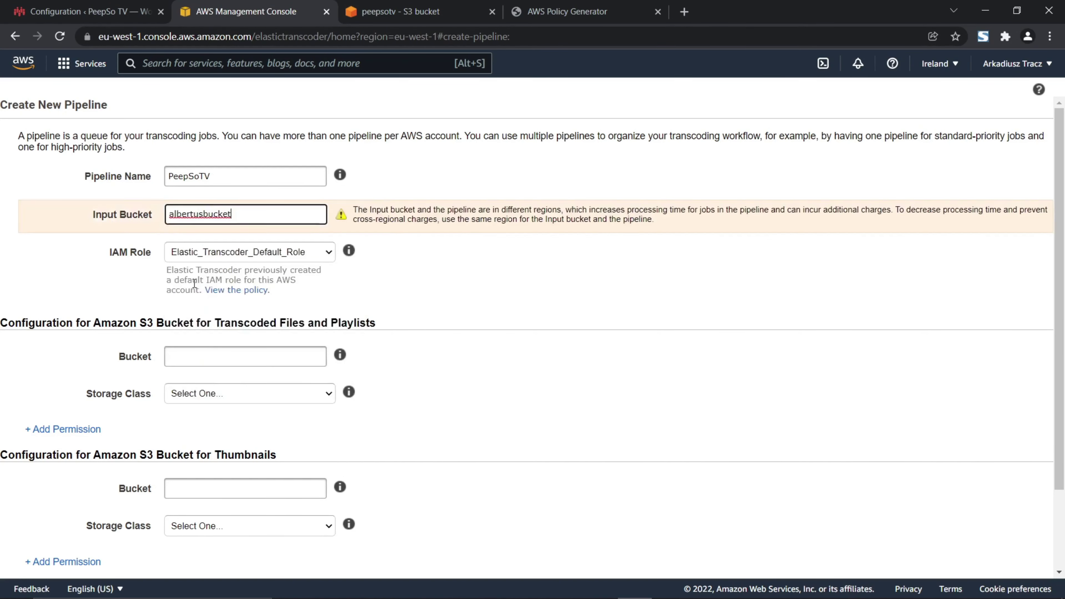
drag(653, 222, 354, 212)
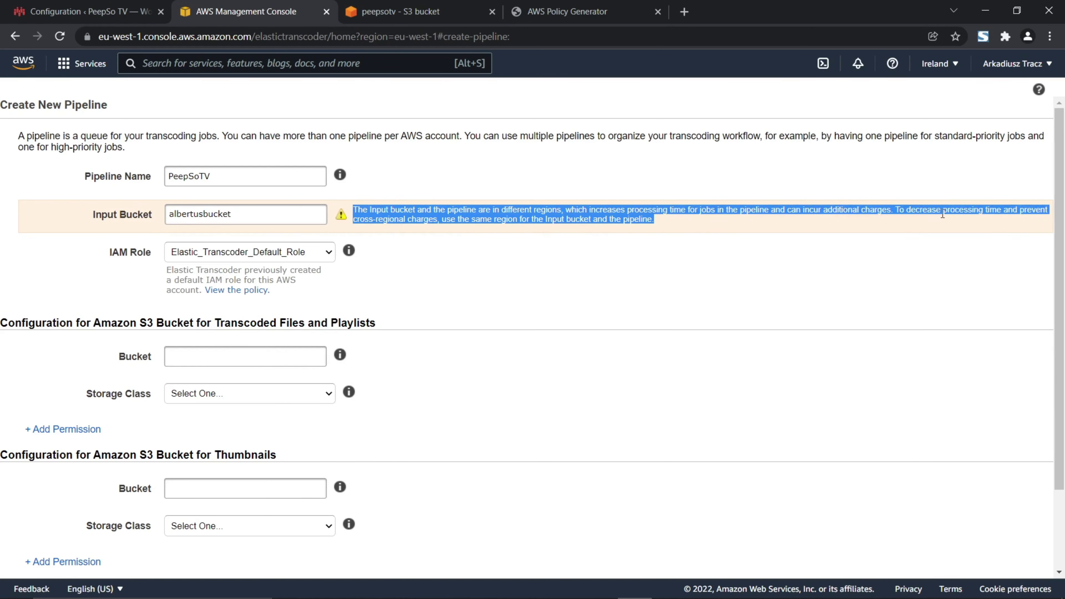
click(669, 222)
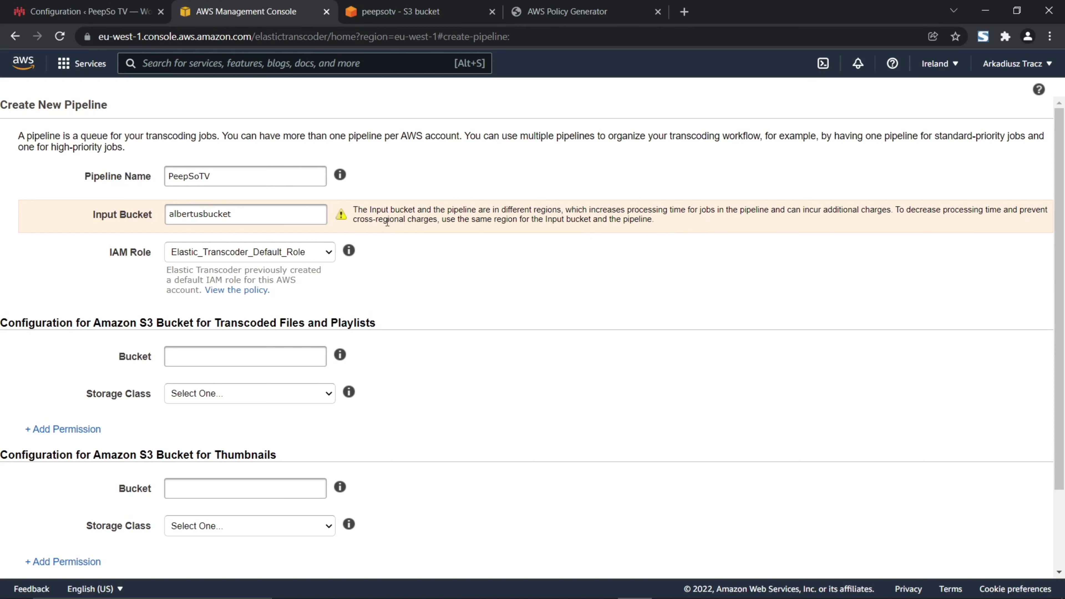
Replace the pipeline's input bucket with peepsotv from the same region
click(263, 218)
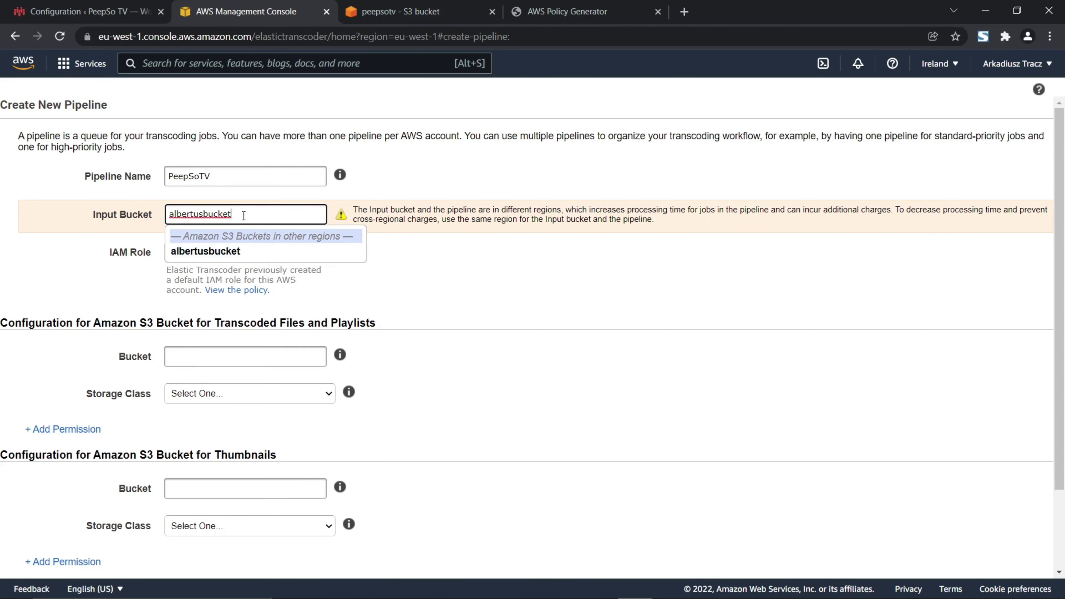
drag(243, 215, 157, 217)
key(BackSpace)
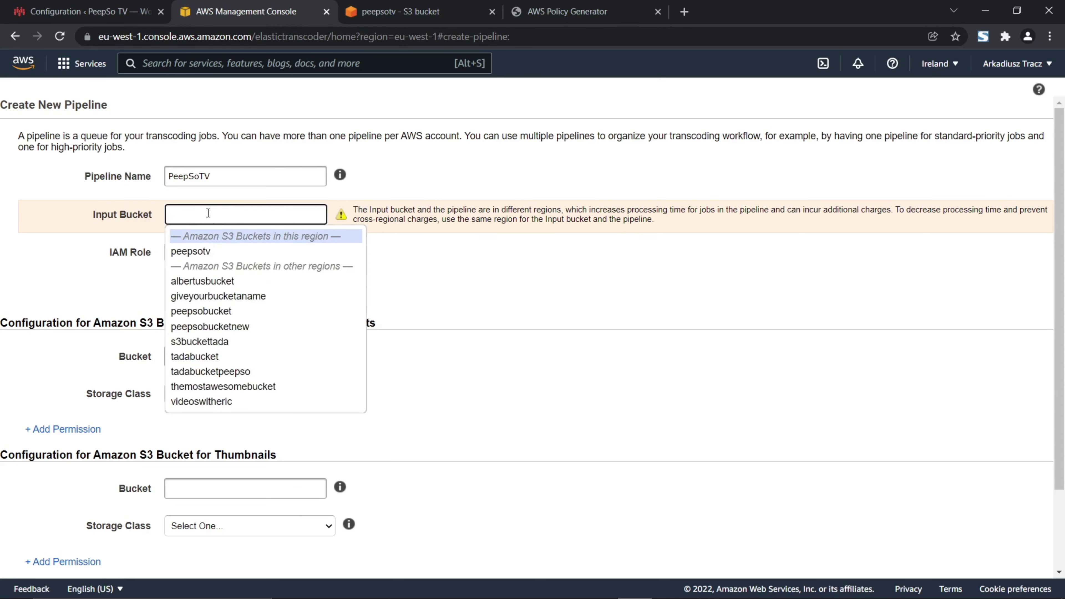
click(192, 253)
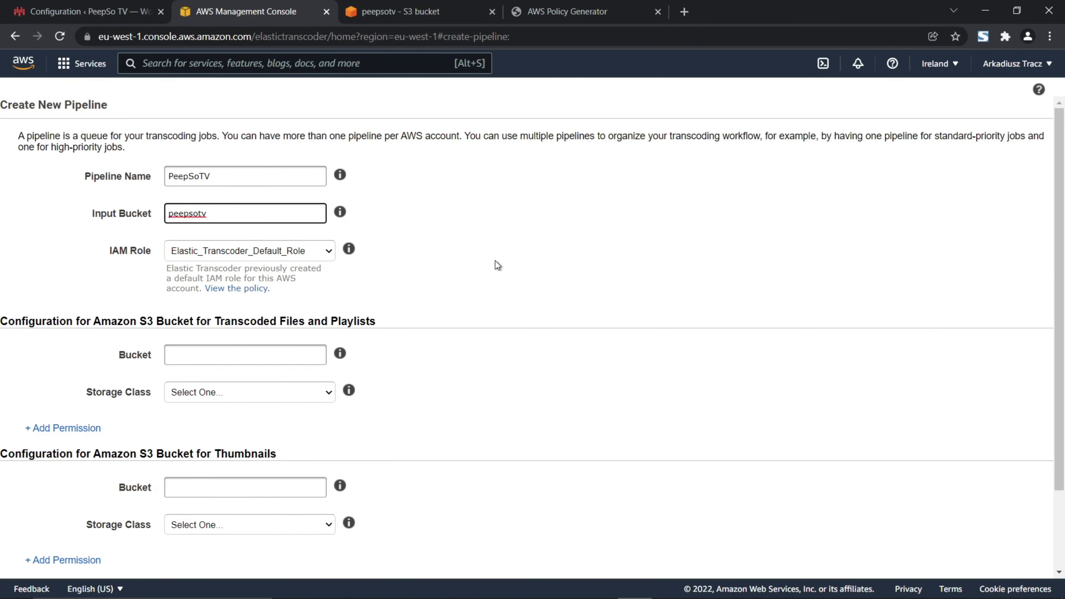
Set the bucket for transcoded files and playlists to peepsotv with the Reduced Redundancy storage class
scroll(495, 262, down, 3)
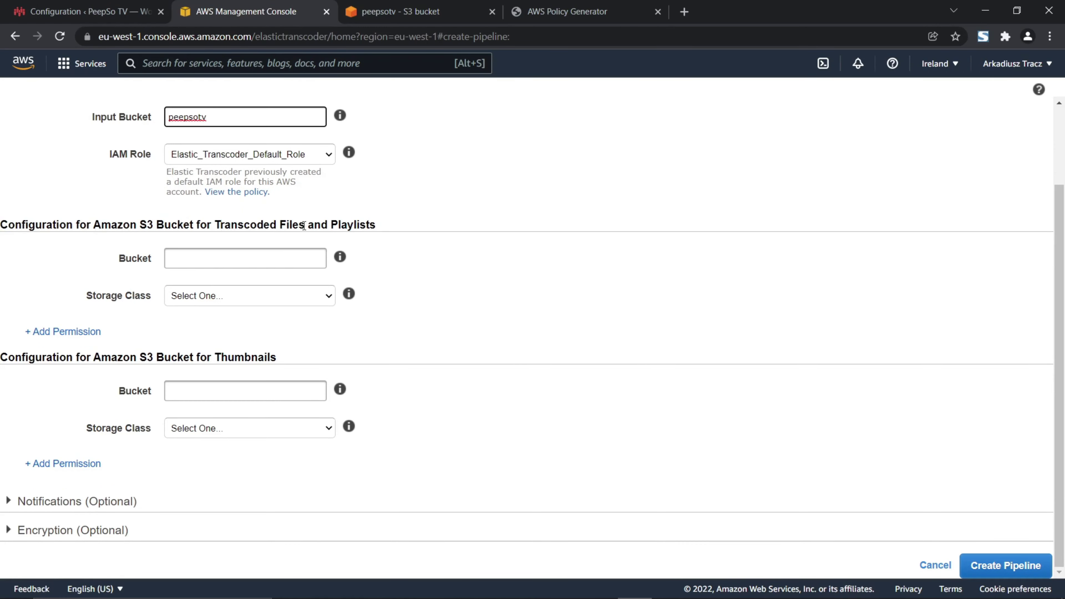
click(245, 257)
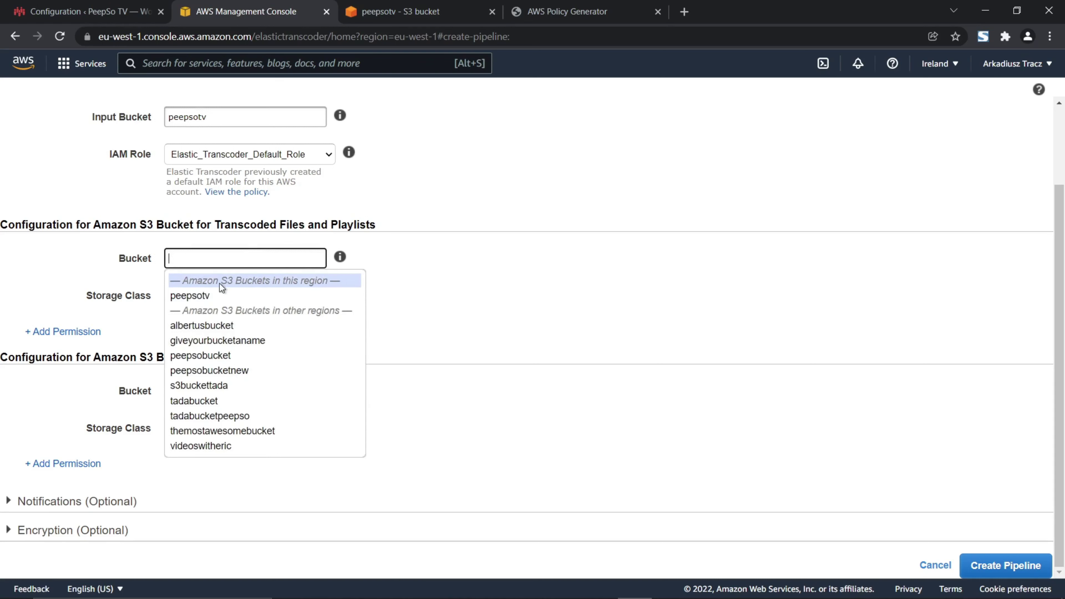
click(186, 295)
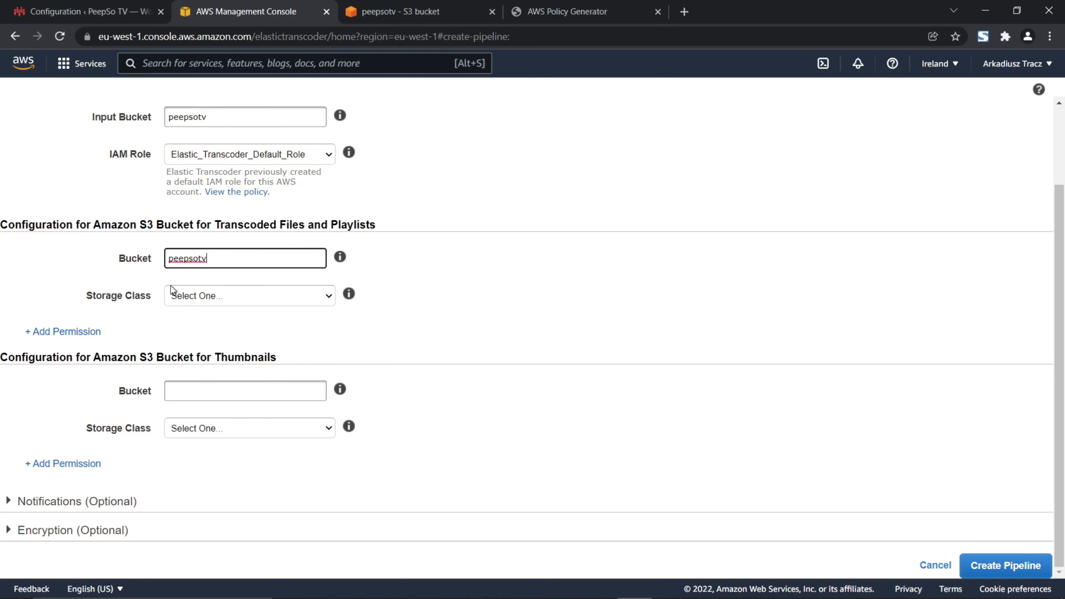
click(260, 299)
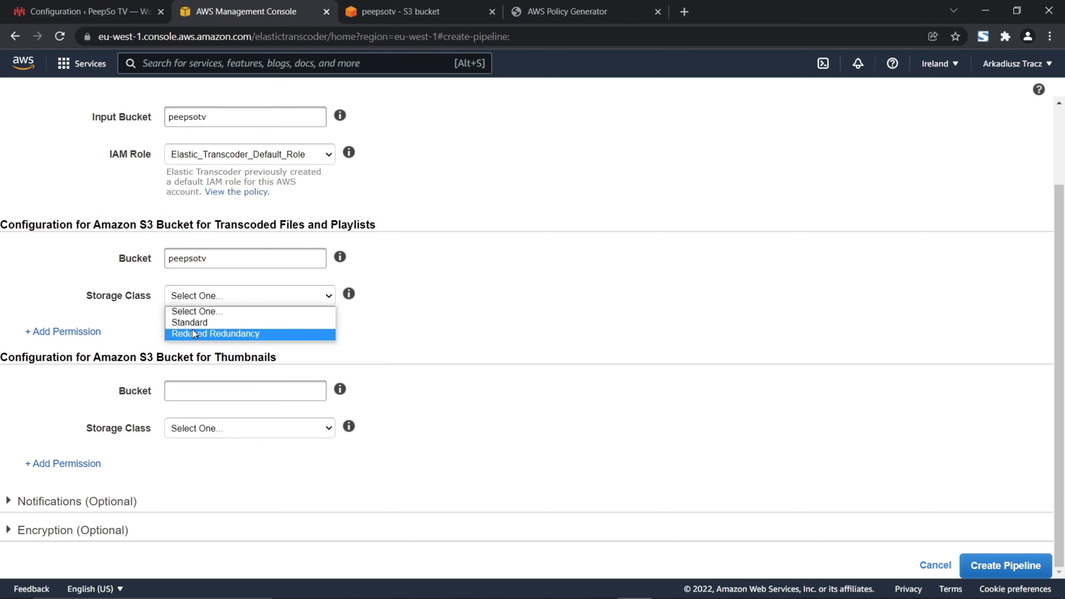
click(210, 334)
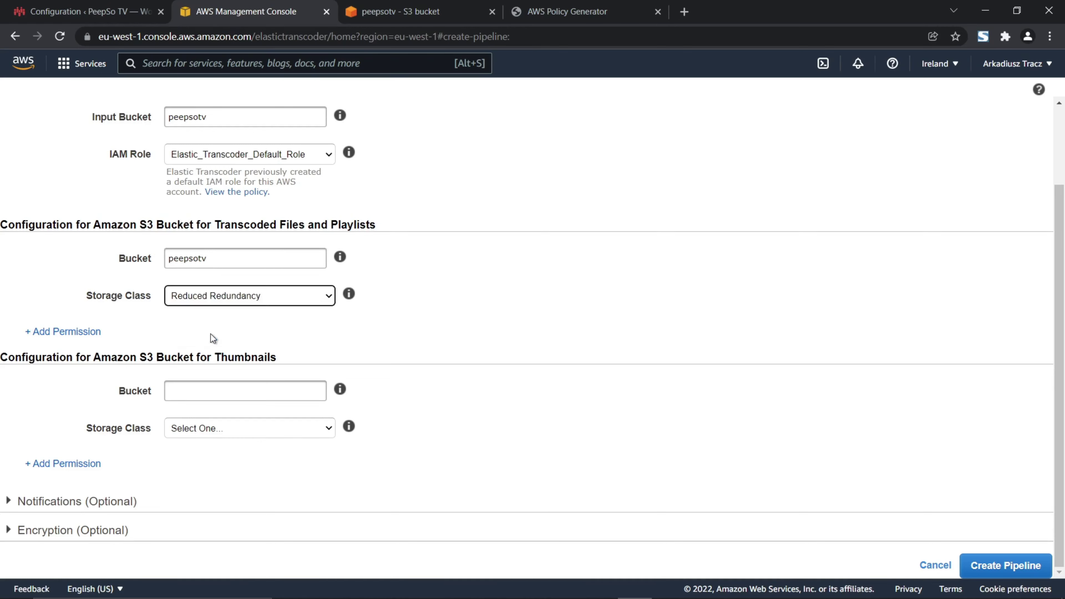
Add a permission for transcoded files granting the Amazon S3 Group grantee All Users Open/Download and View Permission access
click(68, 335)
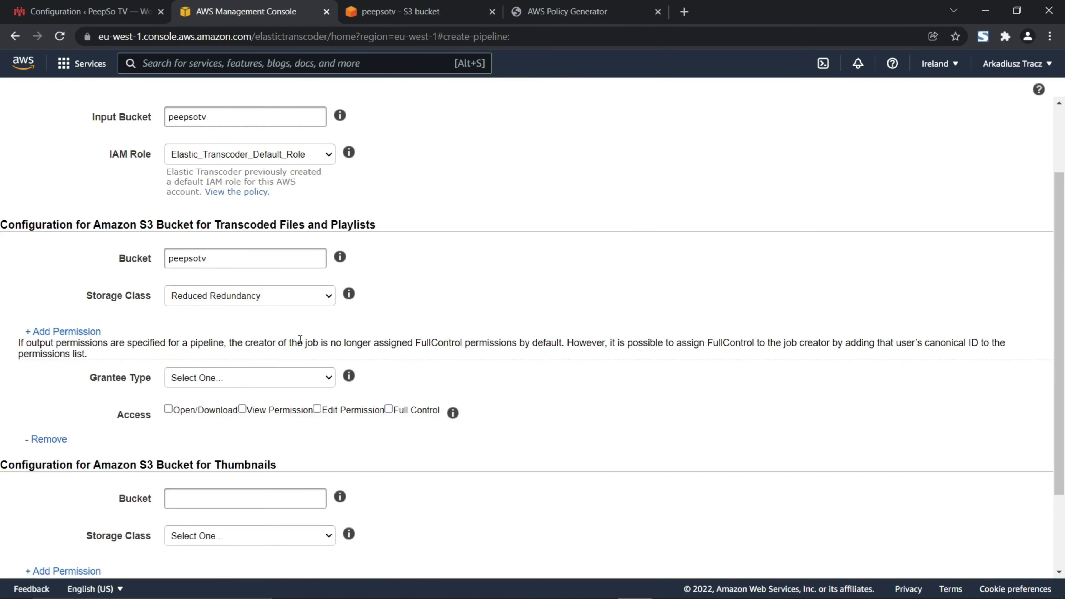
scroll(480, 328, down, 3)
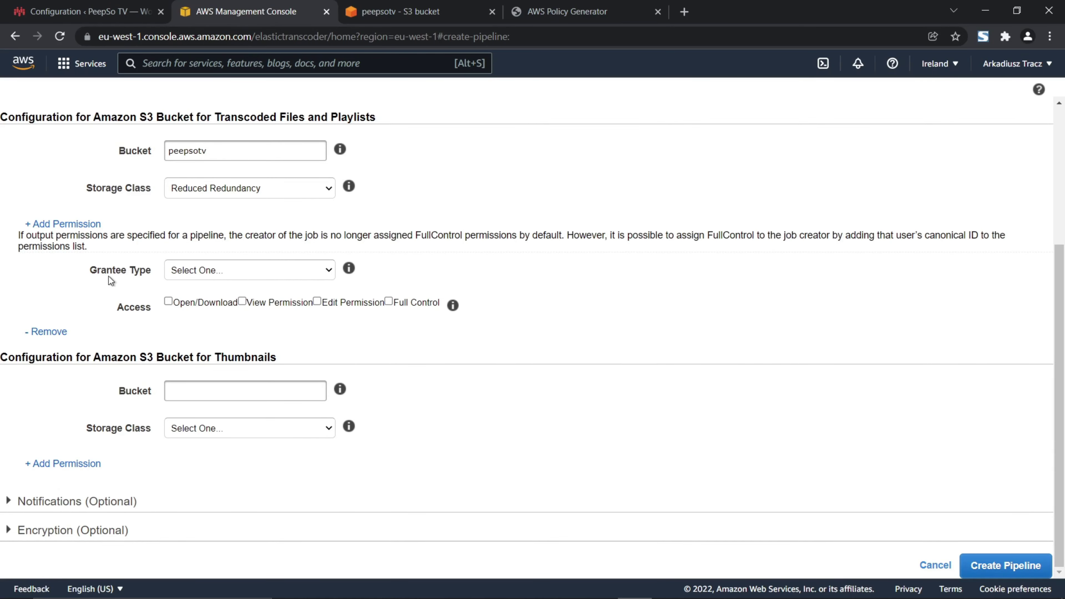
click(219, 273)
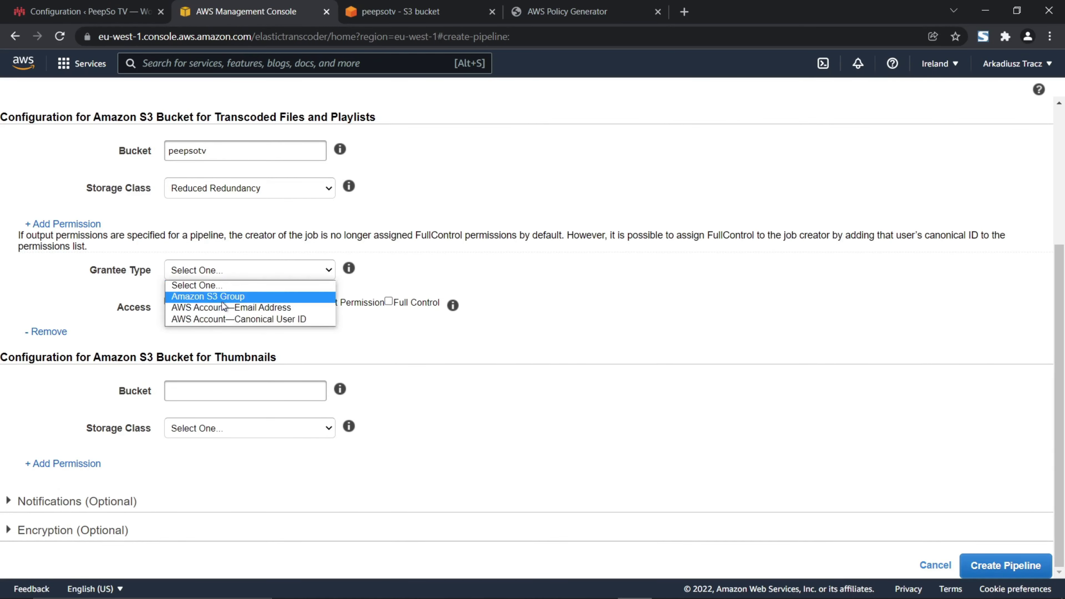
click(215, 297)
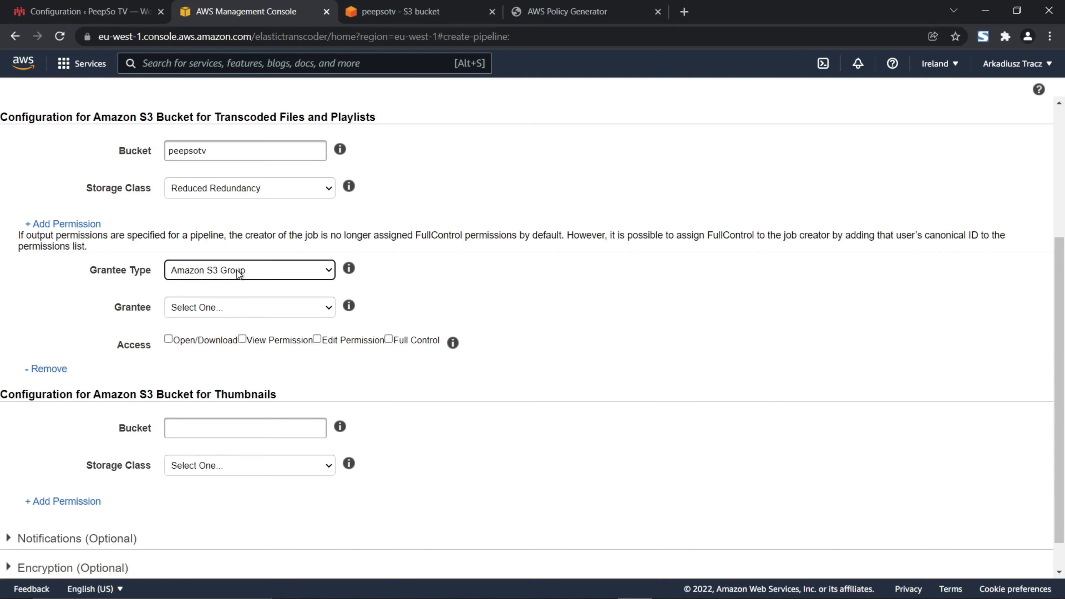
click(207, 308)
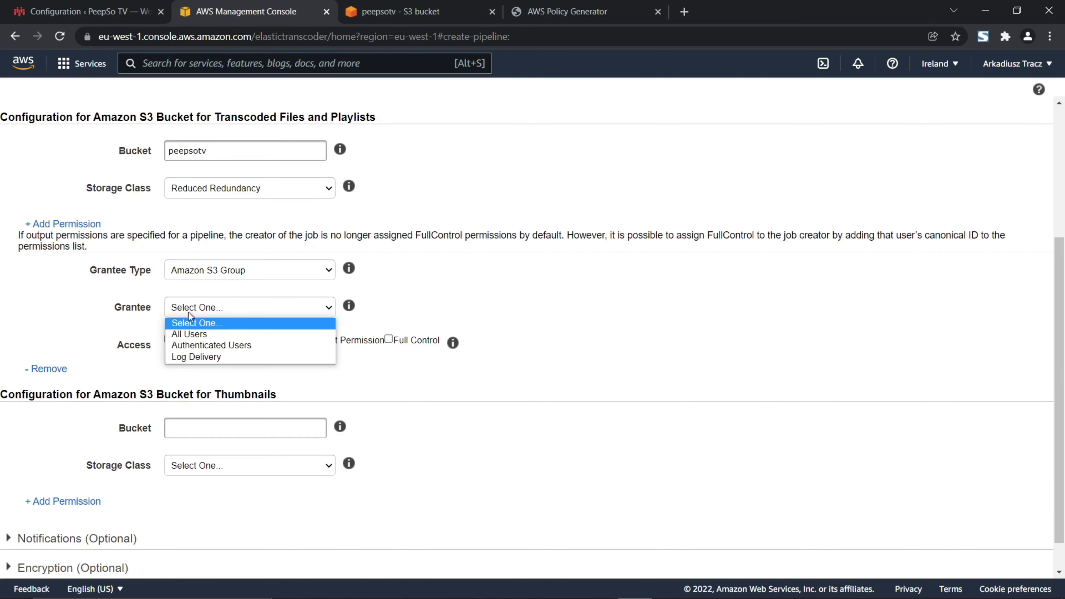
click(182, 334)
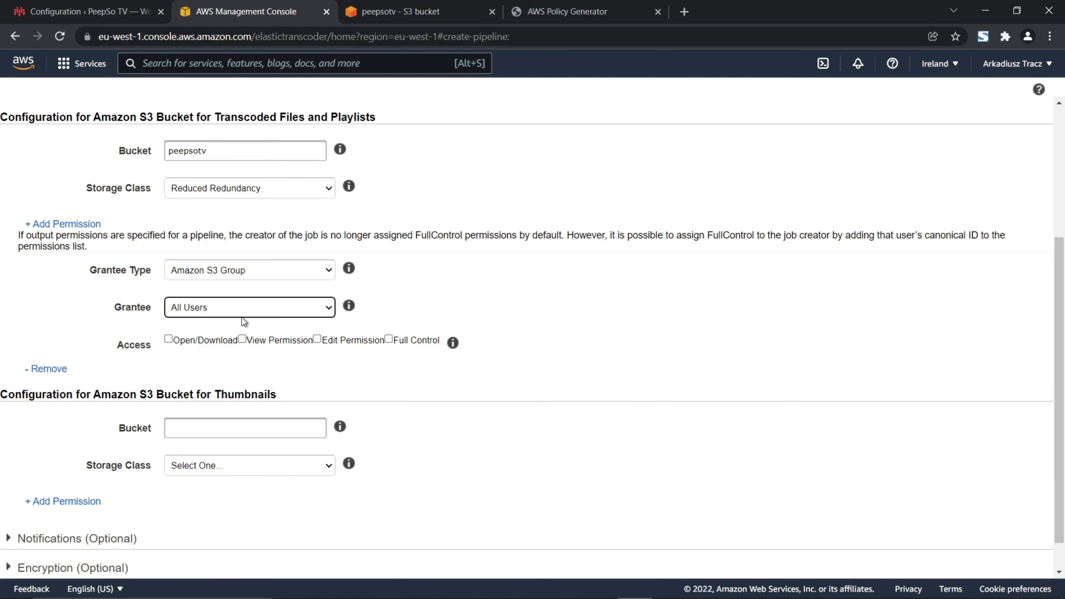
click(169, 339)
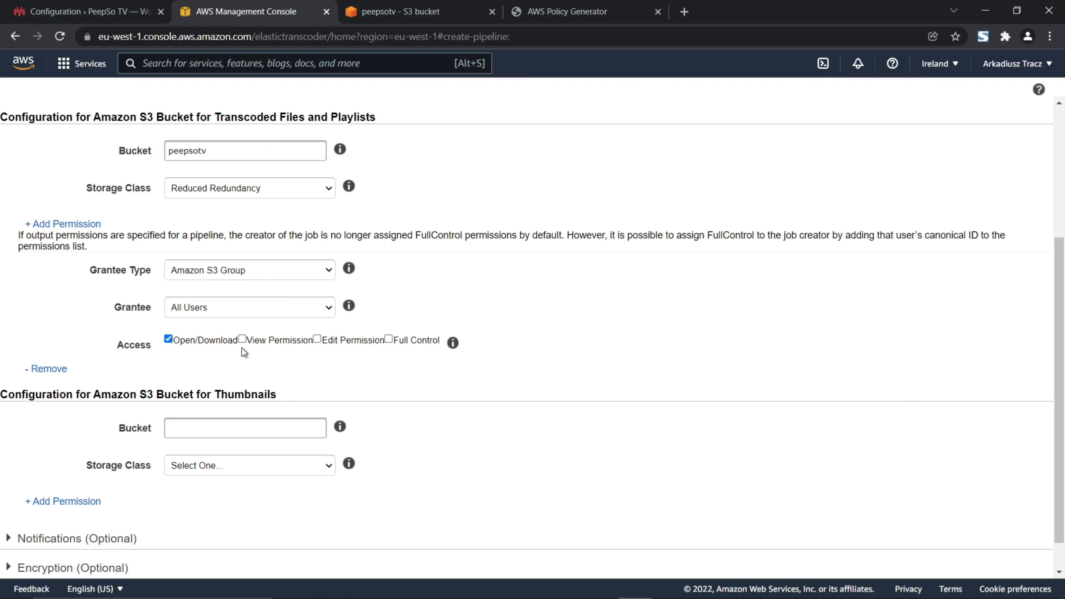
click(242, 339)
Set the thumbnails bucket to peepsotv with the Reduced Redundancy storage class
scroll(293, 344, down, 1)
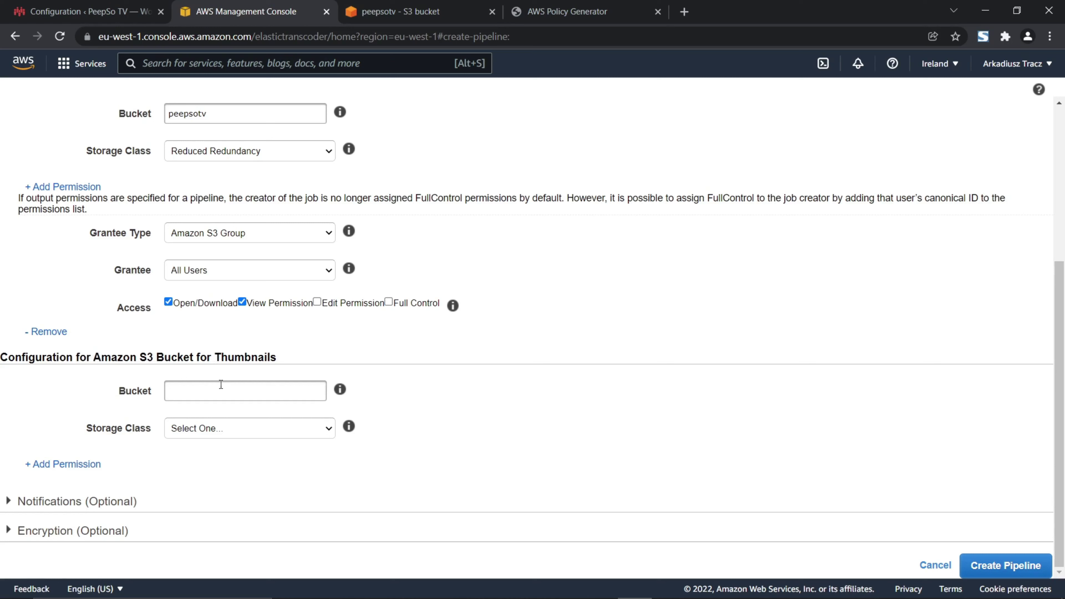
click(207, 387)
click(268, 424)
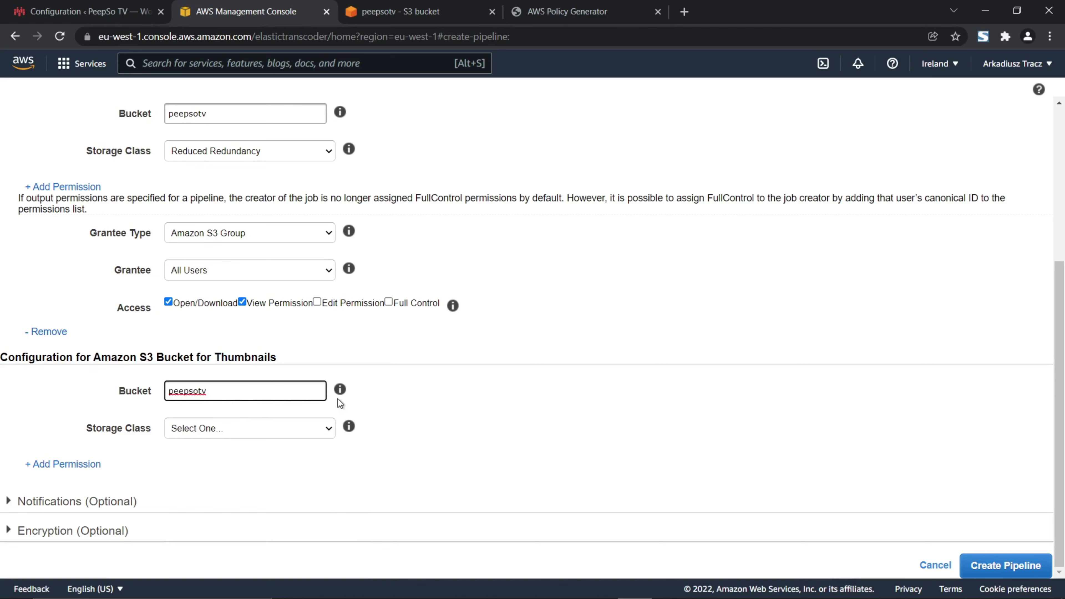
click(207, 429)
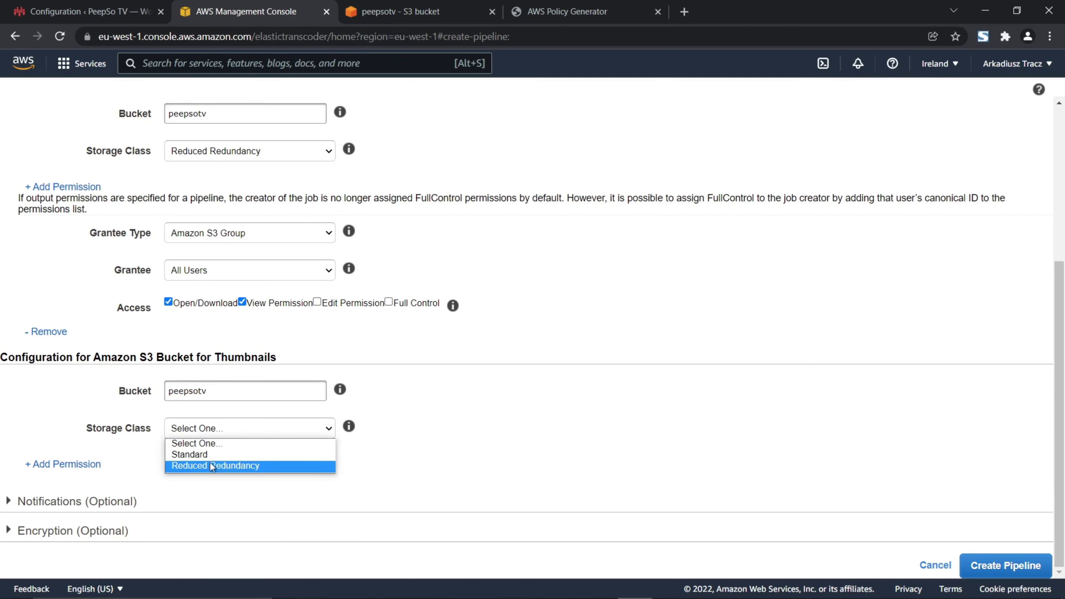
click(193, 468)
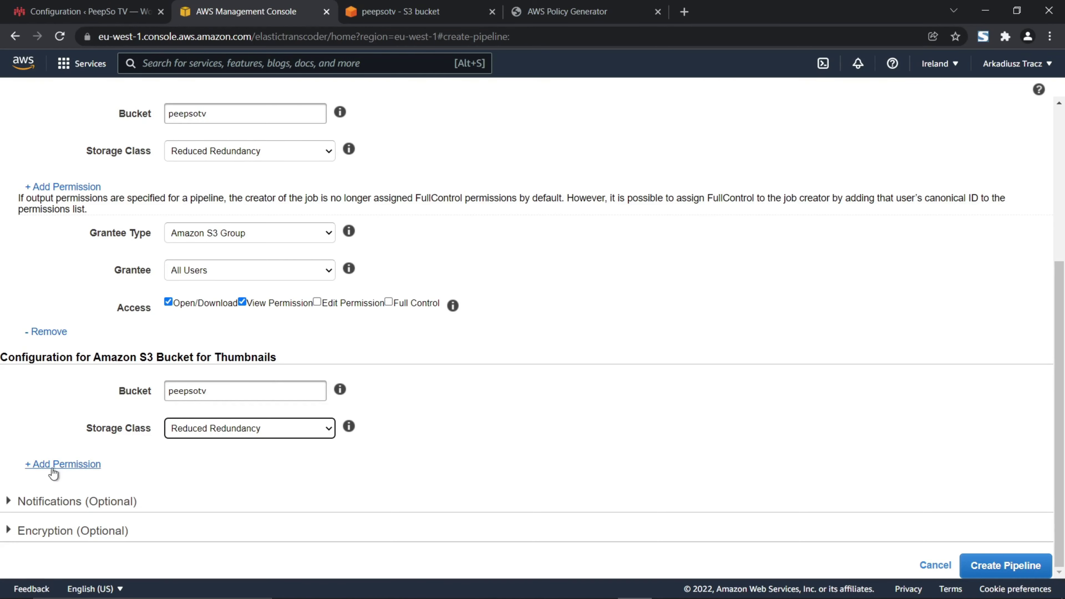
Add a thumbnails permission granting the Amazon S3 Group grantee All Users Open/Download and View Permission access, and create the pipeline
click(101, 466)
scroll(487, 423, down, 3)
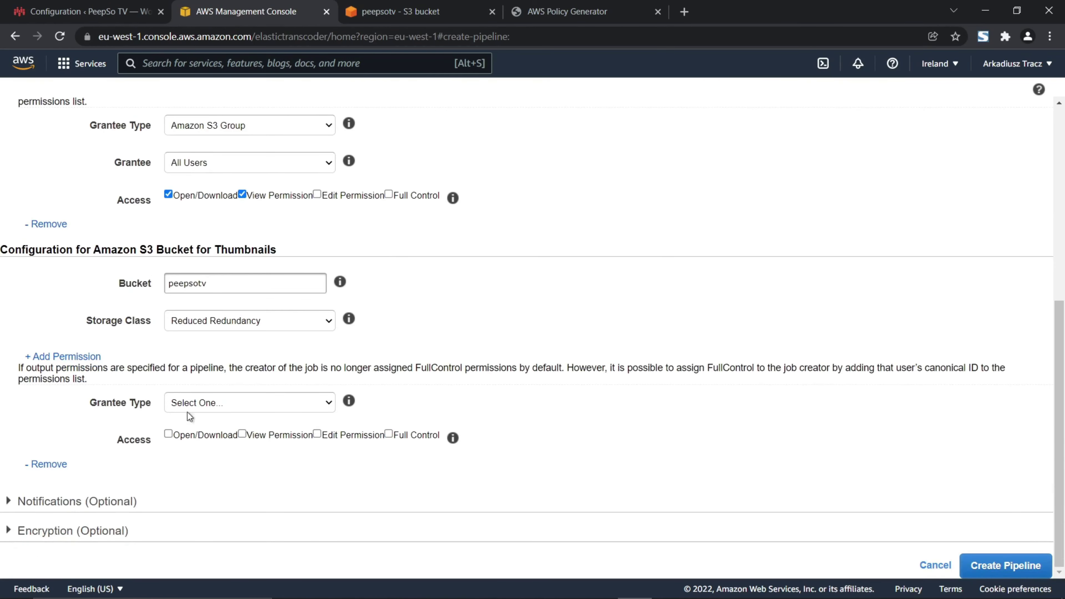
click(195, 404)
click(187, 427)
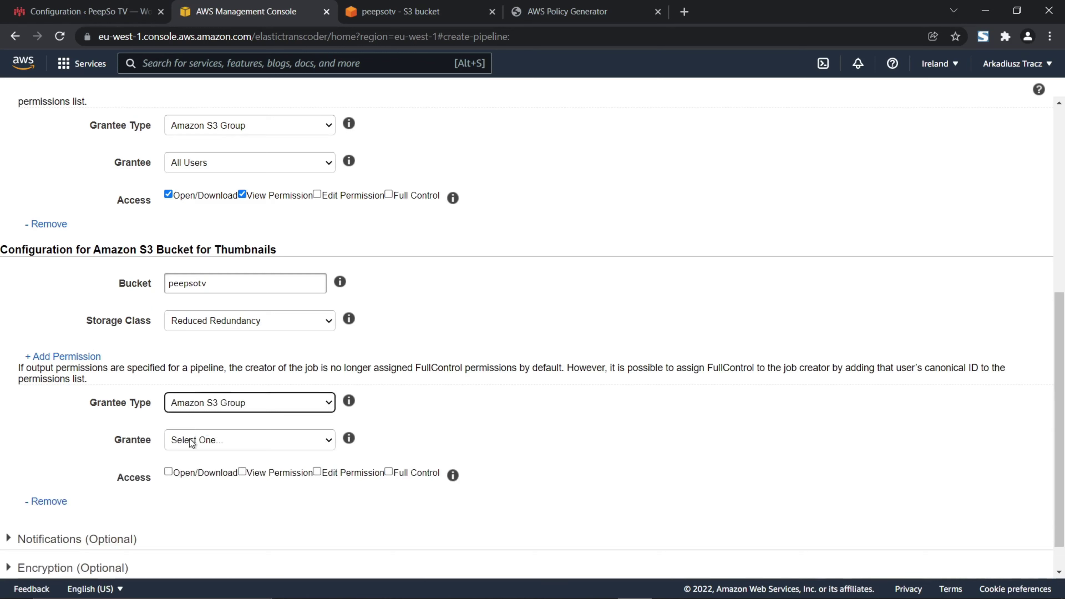
click(235, 441)
click(190, 466)
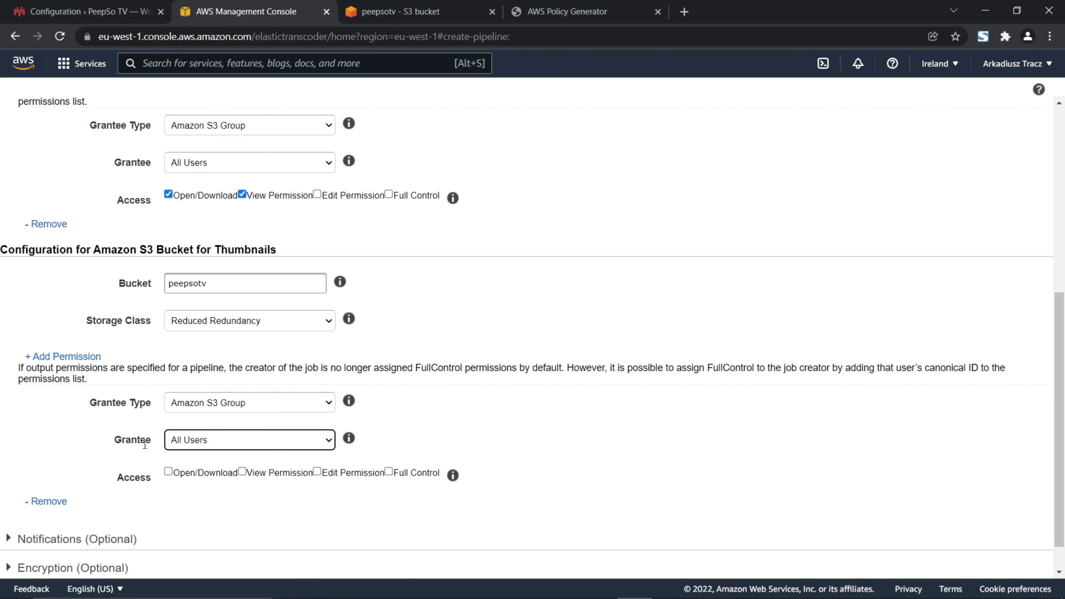
click(168, 472)
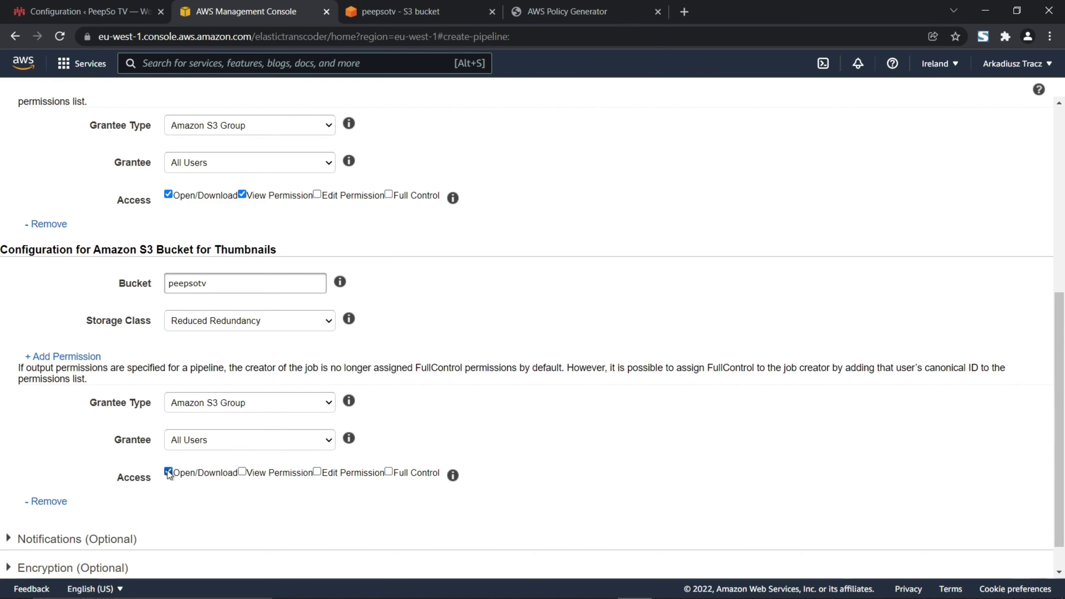
click(242, 473)
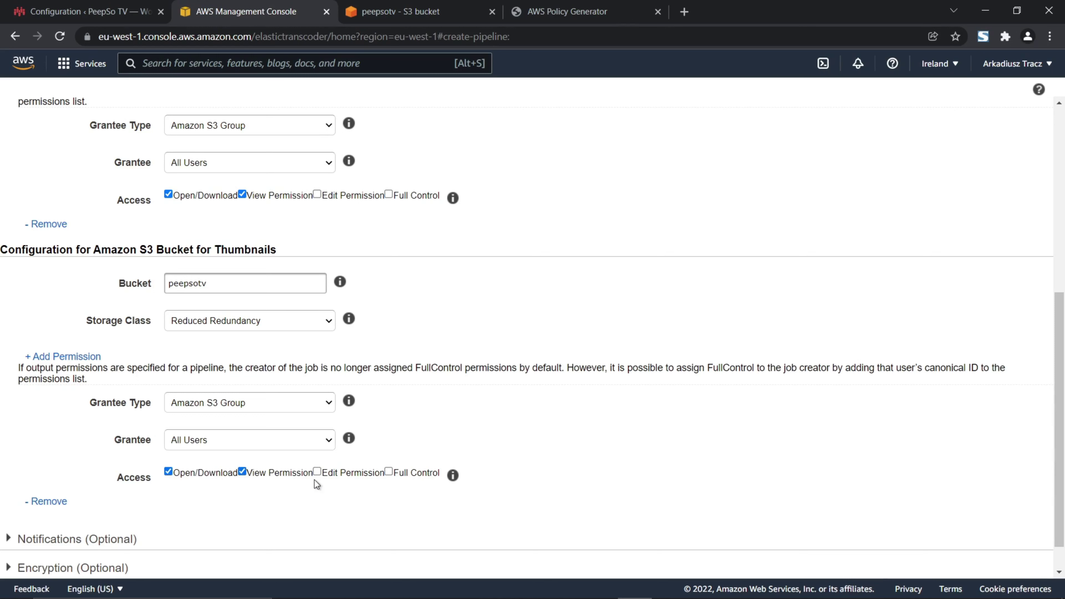
scroll(531, 474, down, 1)
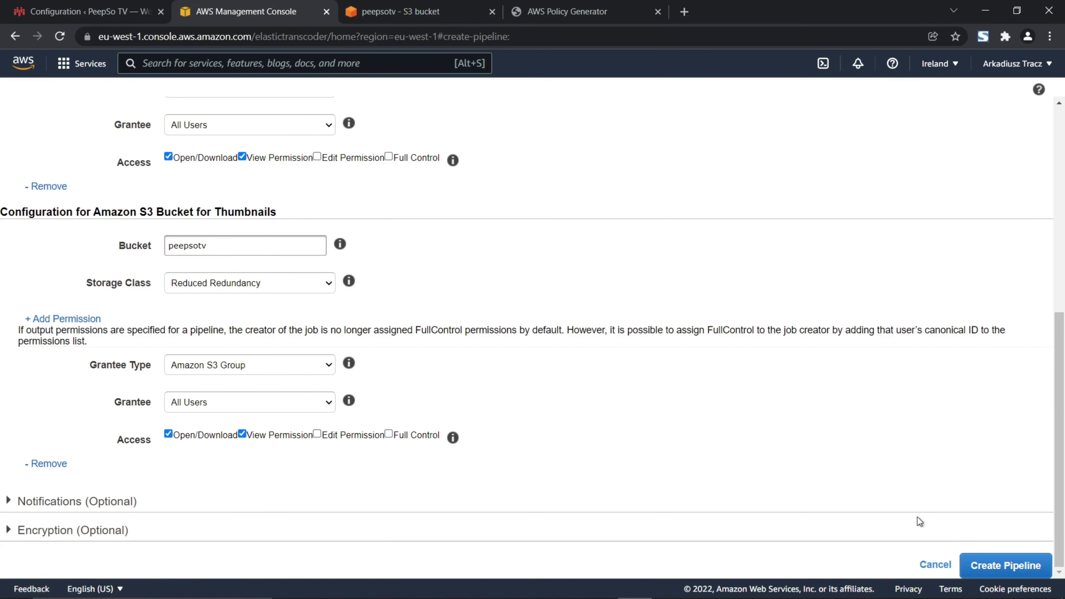
click(999, 570)
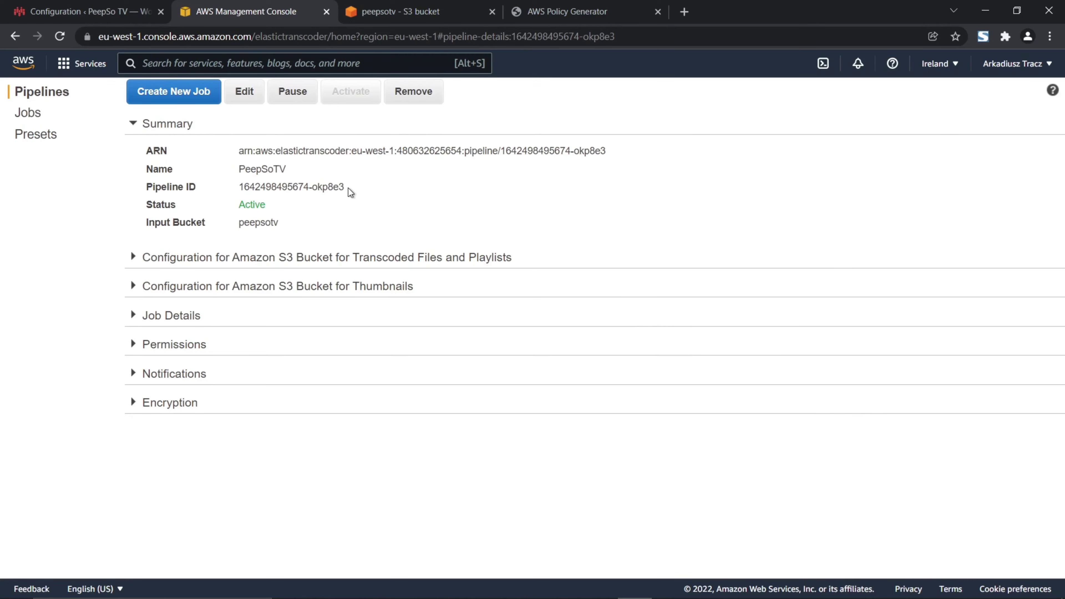
Copy the new pipeline's ID into the Elastic Transcoder Pipeline Id field of PeepSo's Audio & Video configuration
drag(348, 189, 243, 189)
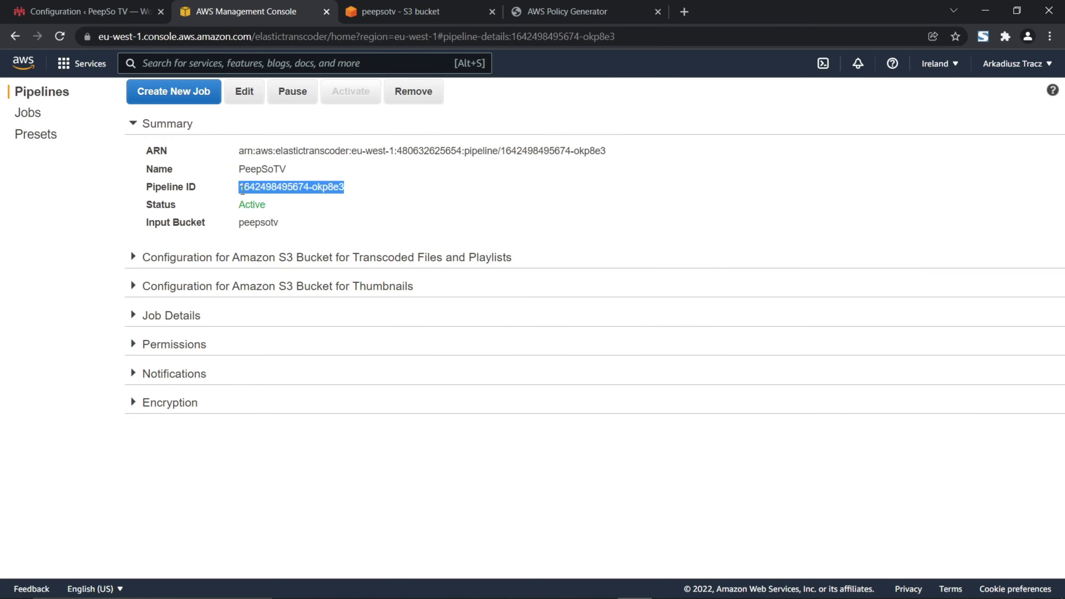
right_click(290, 188)
click(324, 197)
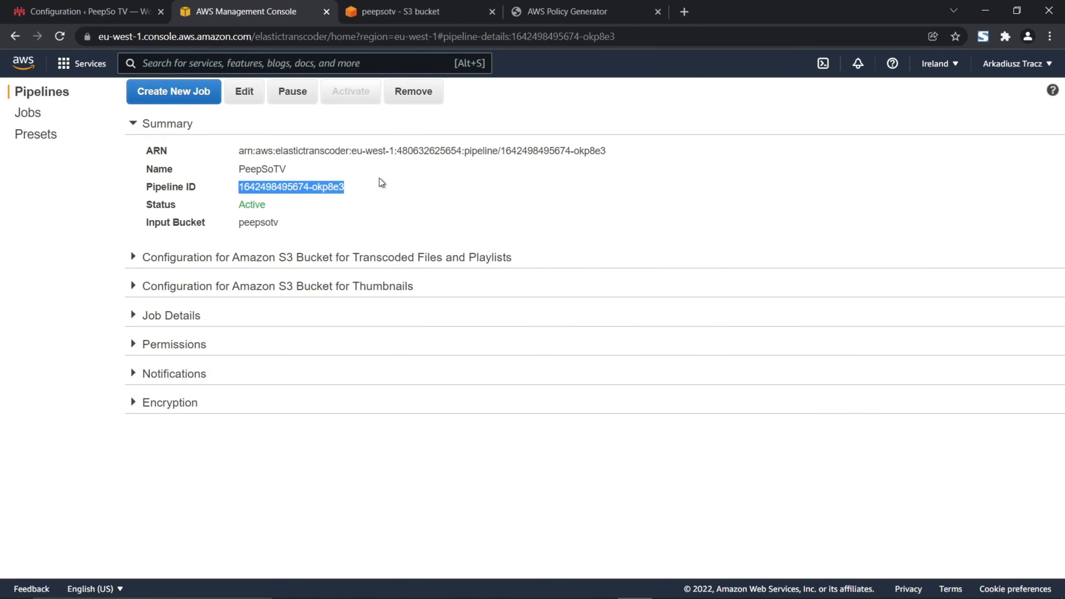
click(111, 5)
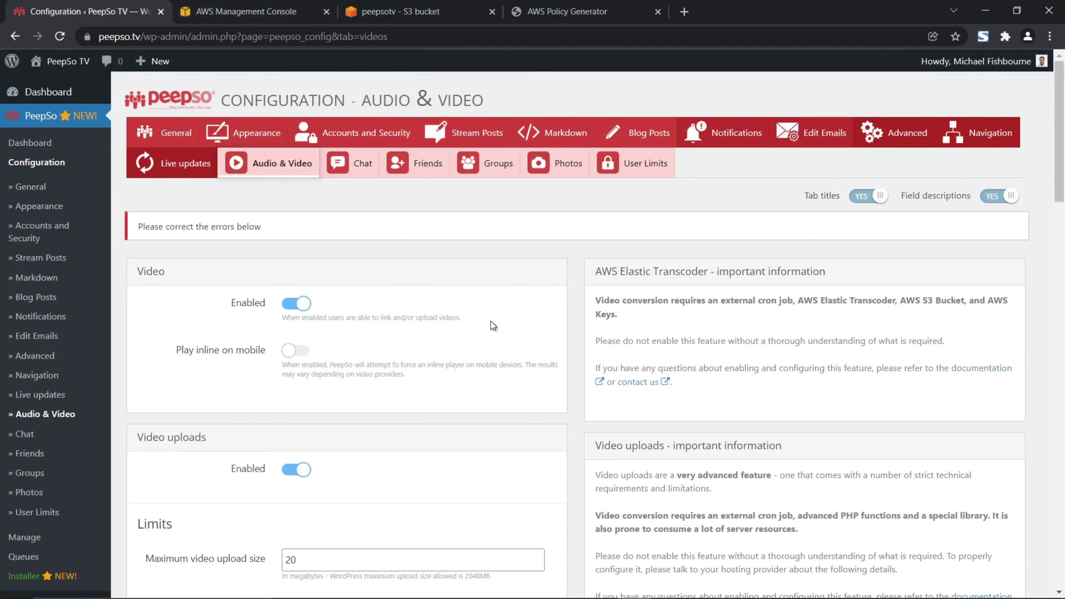
scroll(493, 326, down, 10)
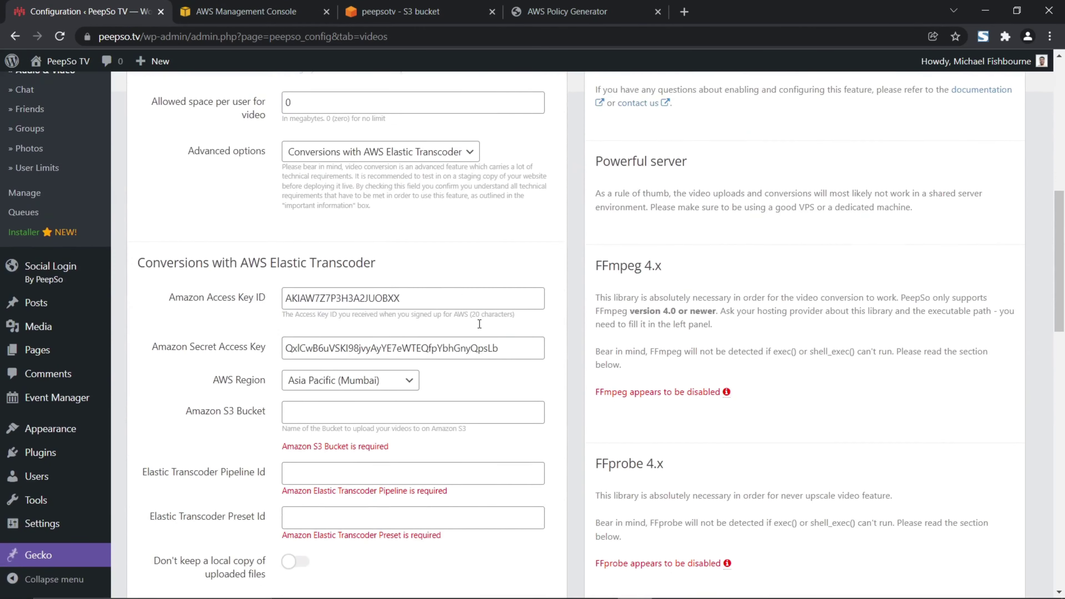
scroll(479, 324, down, 3)
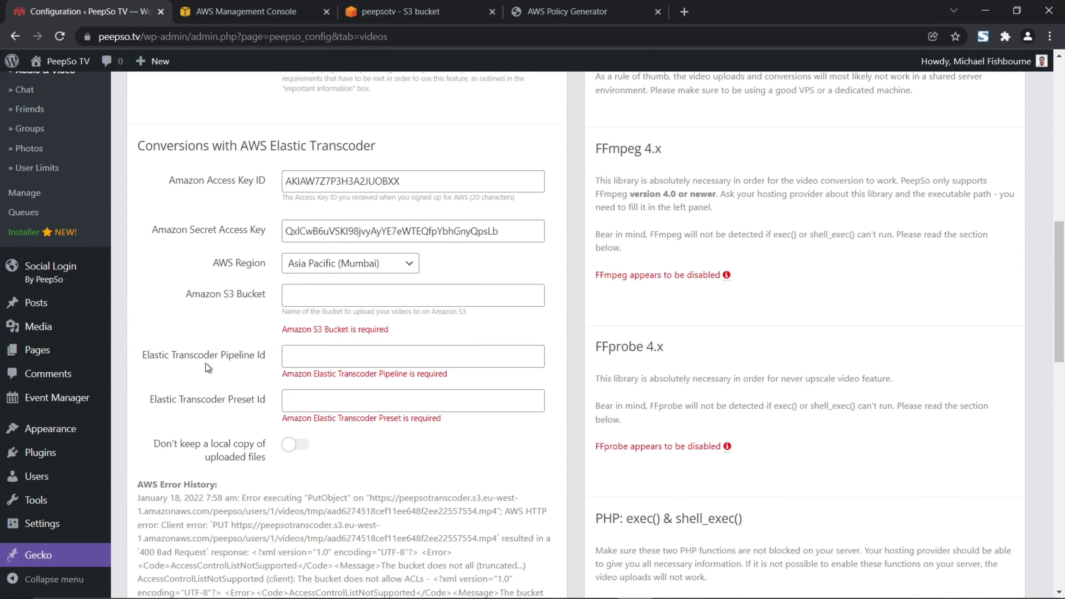
click(295, 356)
right_click(297, 359)
click(312, 398)
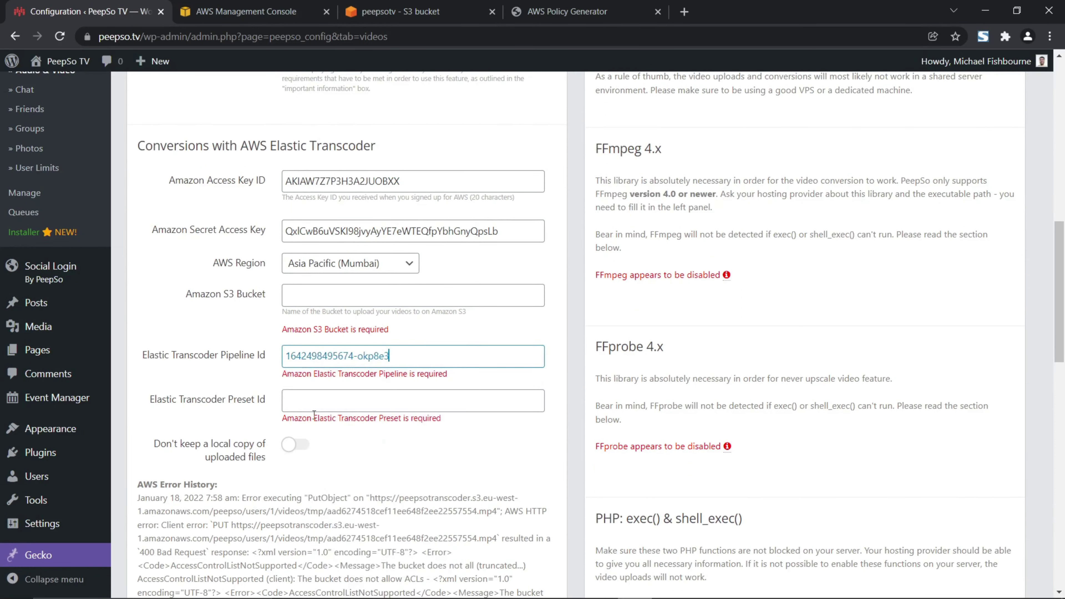
Copy the bucket name peepsotv from its S3 page into PeepSo's Amazon S3 Bucket field
click(312, 295)
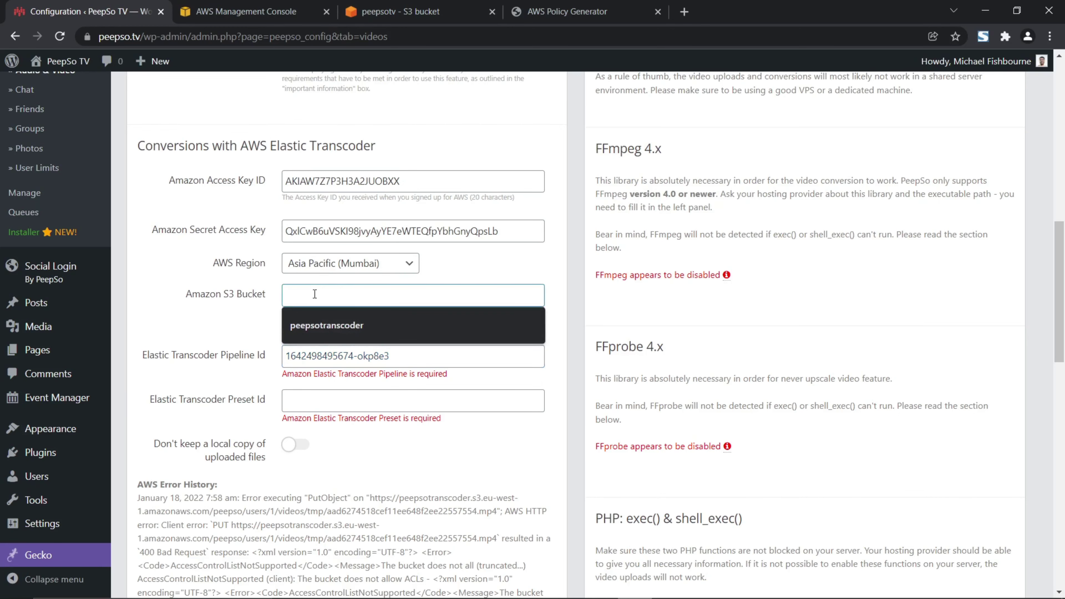
click(440, 15)
click(247, 12)
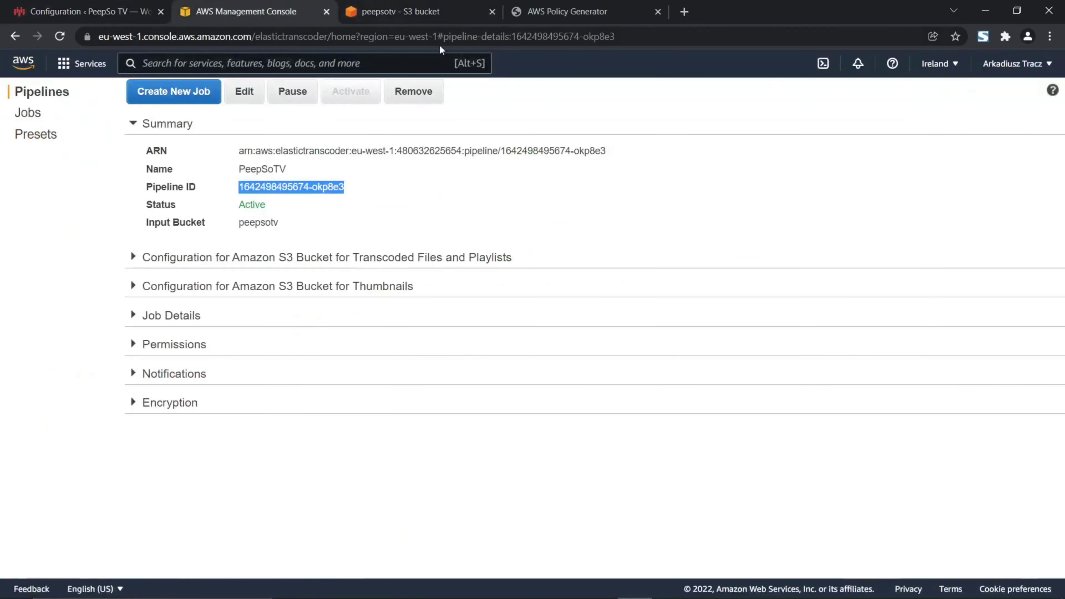
key(ctrl+Tab)
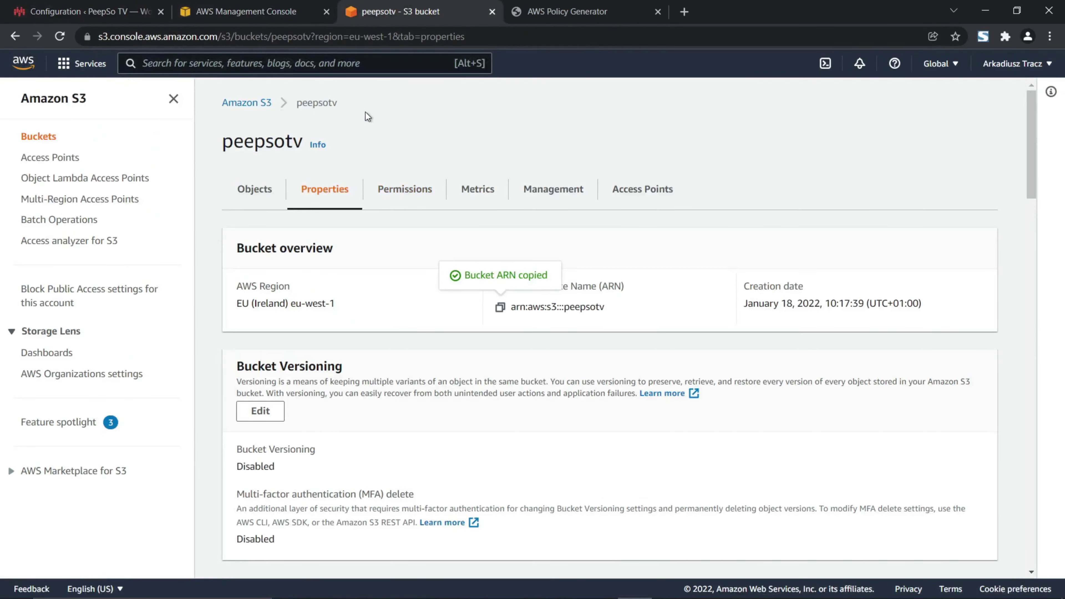
drag(306, 144, 221, 144)
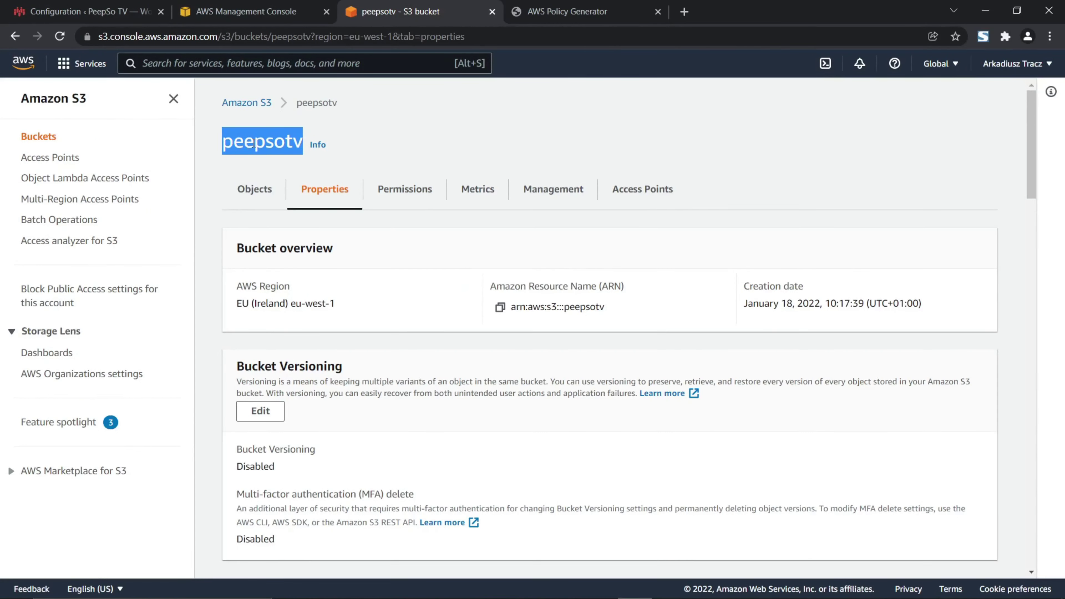
right_click(254, 144)
click(296, 154)
click(92, 12)
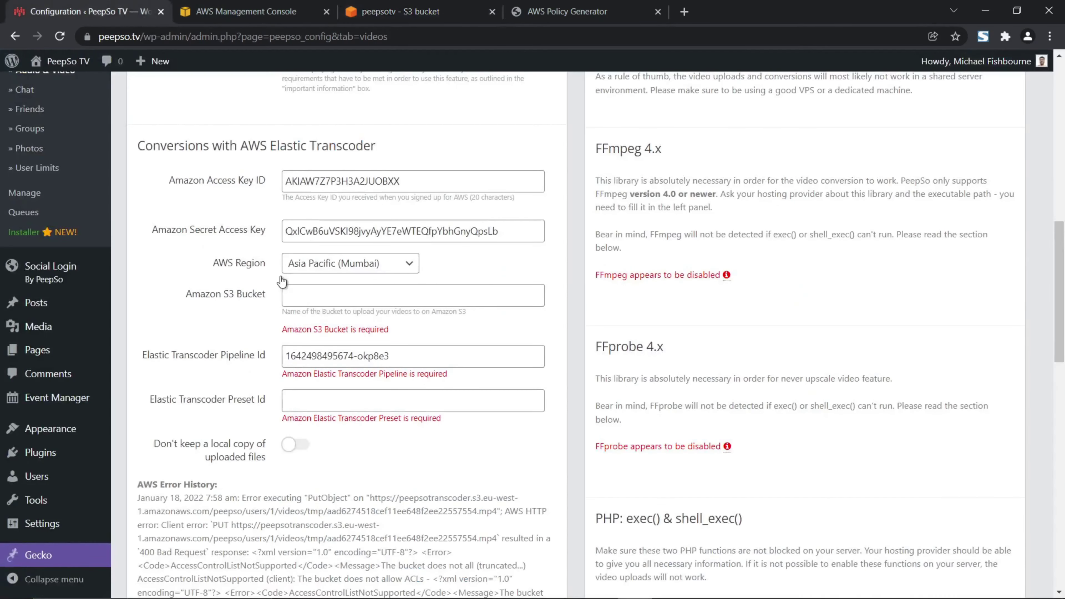
click(315, 294)
right_click(316, 294)
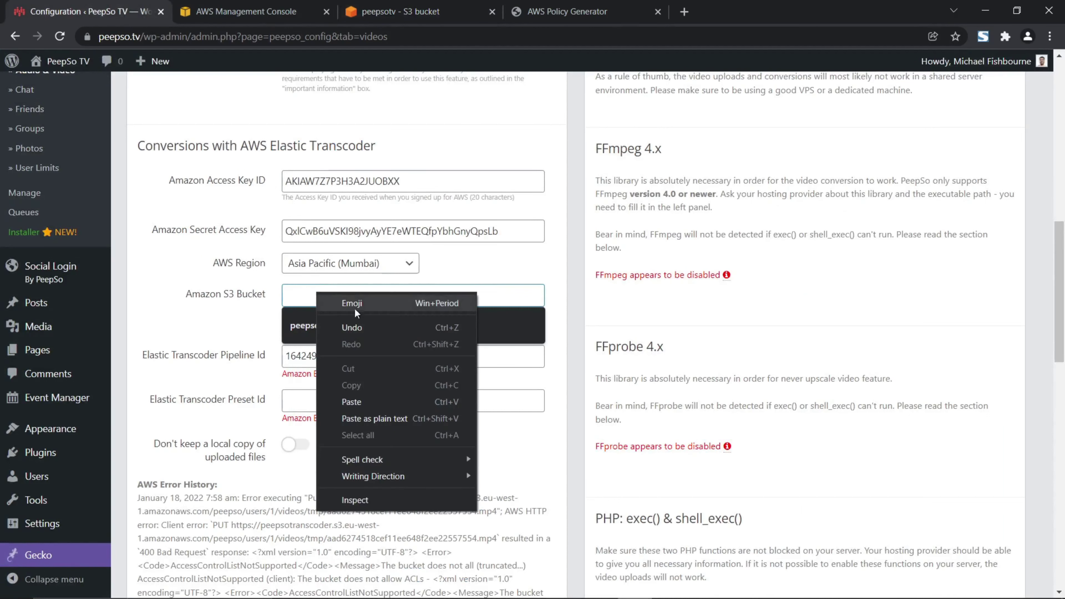
click(360, 397)
Set the AWS Region to EU (Ireland) and save the Audio & Video settings
click(411, 267)
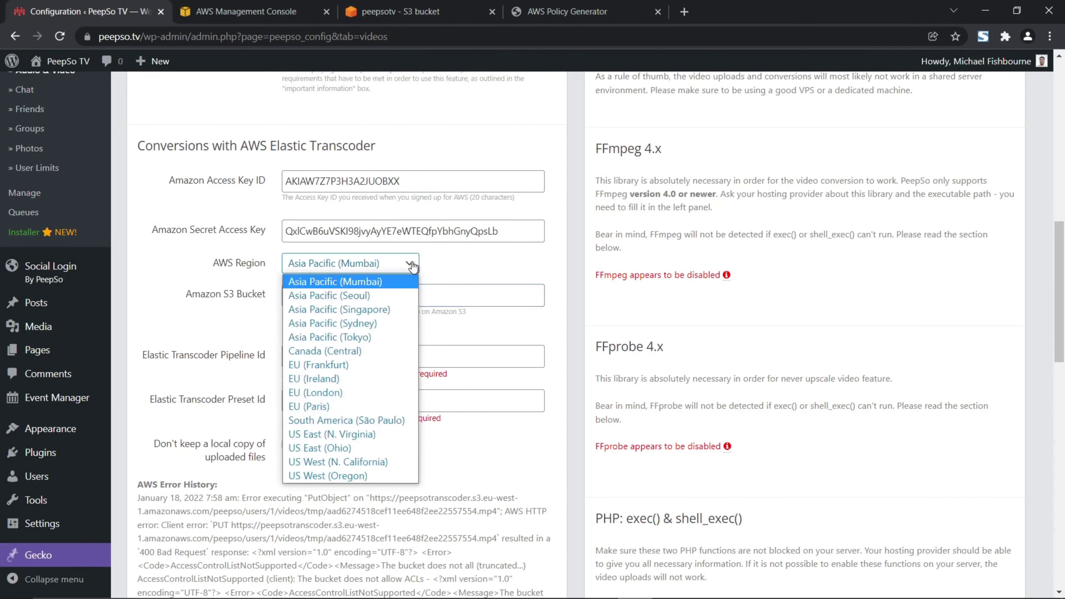
click(331, 378)
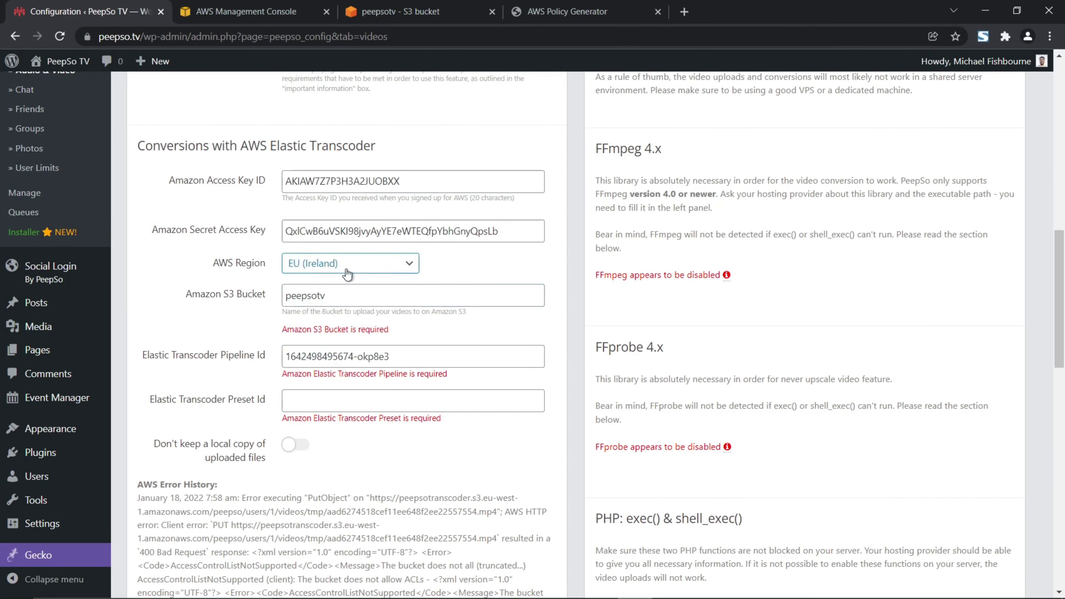
scroll(523, 344, down, 20)
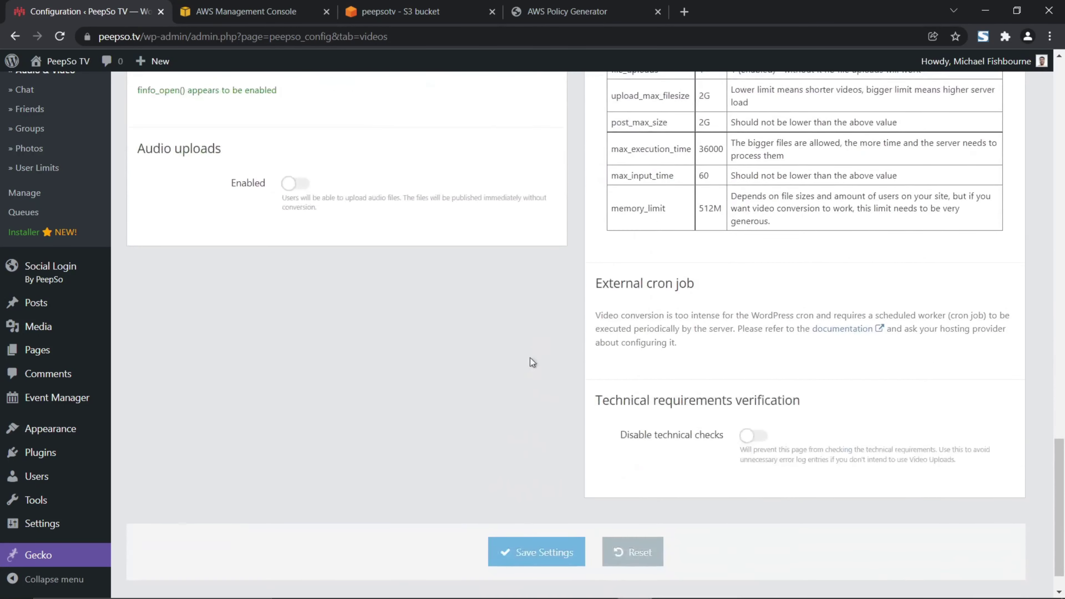
click(520, 523)
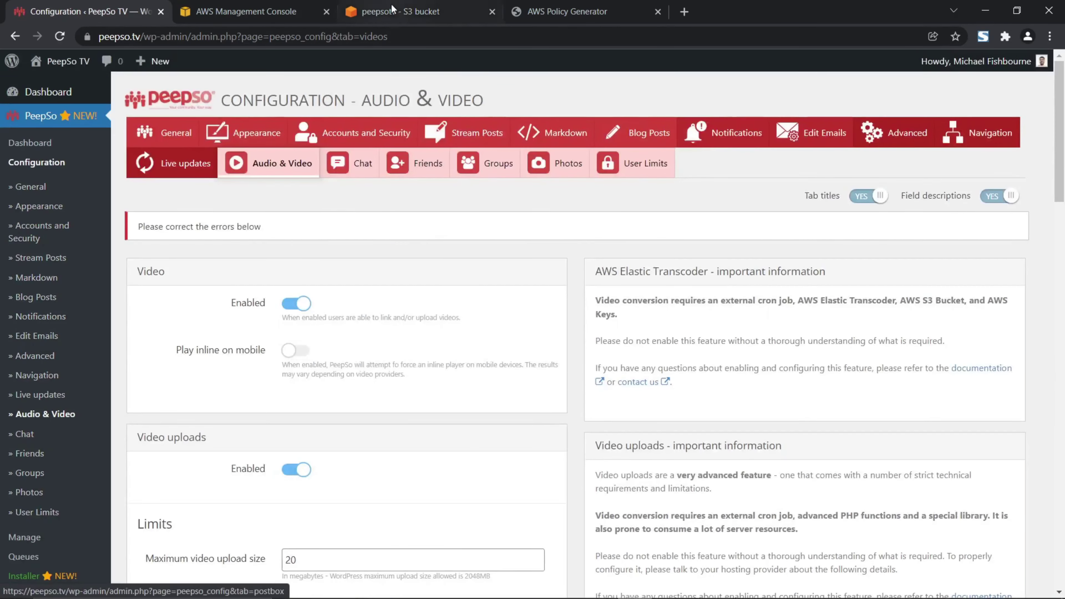
Start a new transcoding preset in Elastic Transcoder based on System preset: Generic 1080p
click(241, 12)
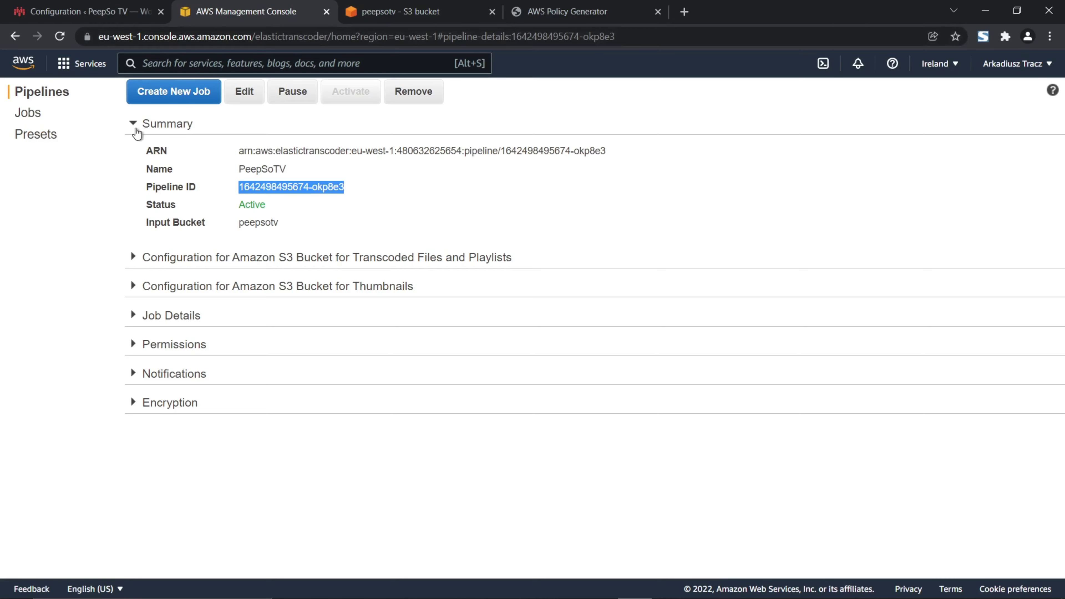
click(36, 134)
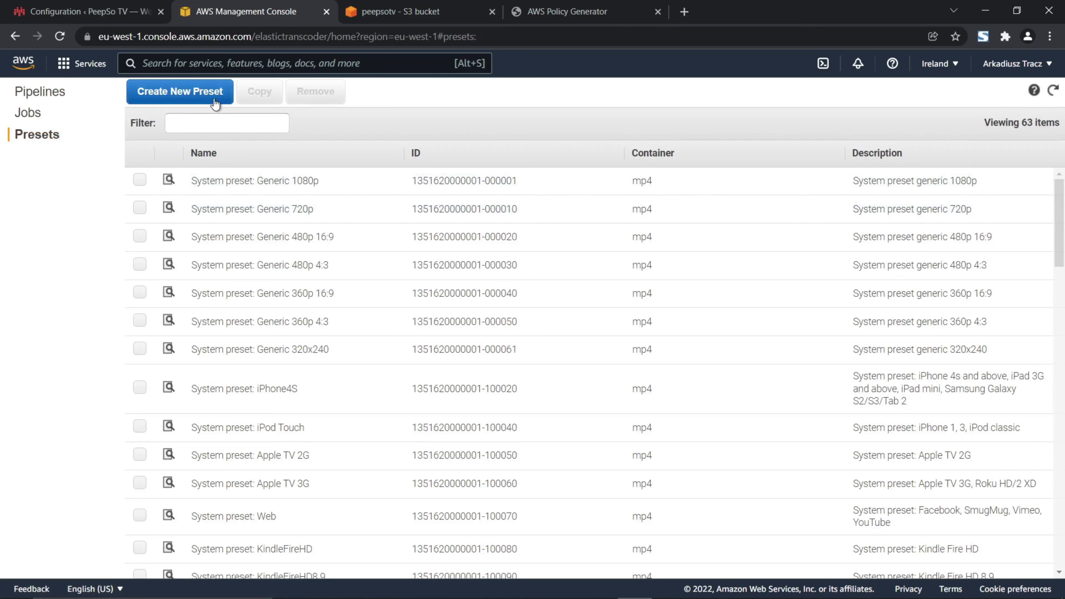
click(177, 94)
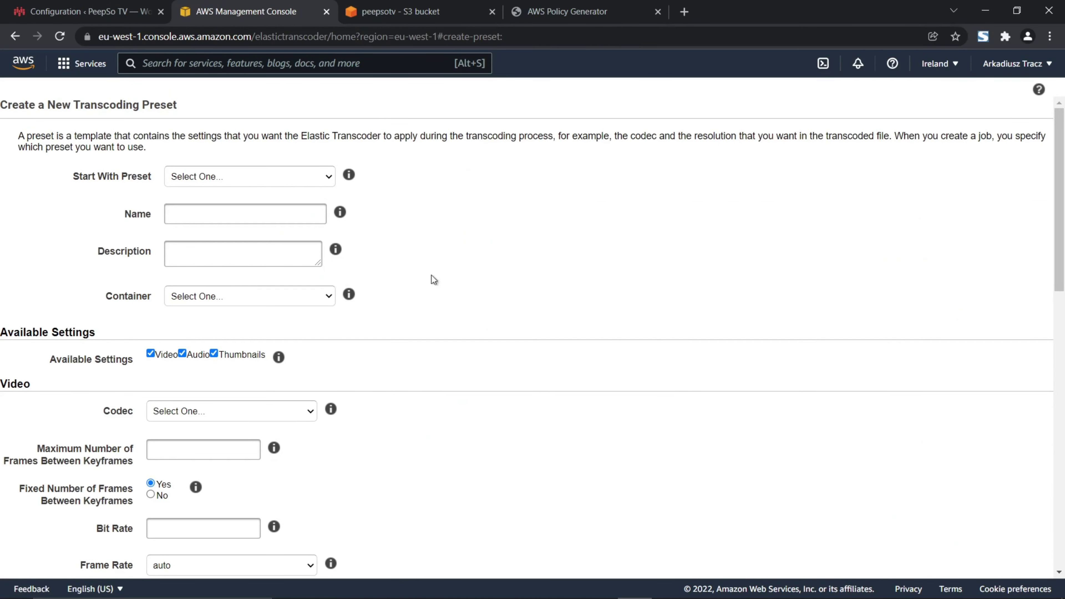
scroll(413, 332, down, 15)
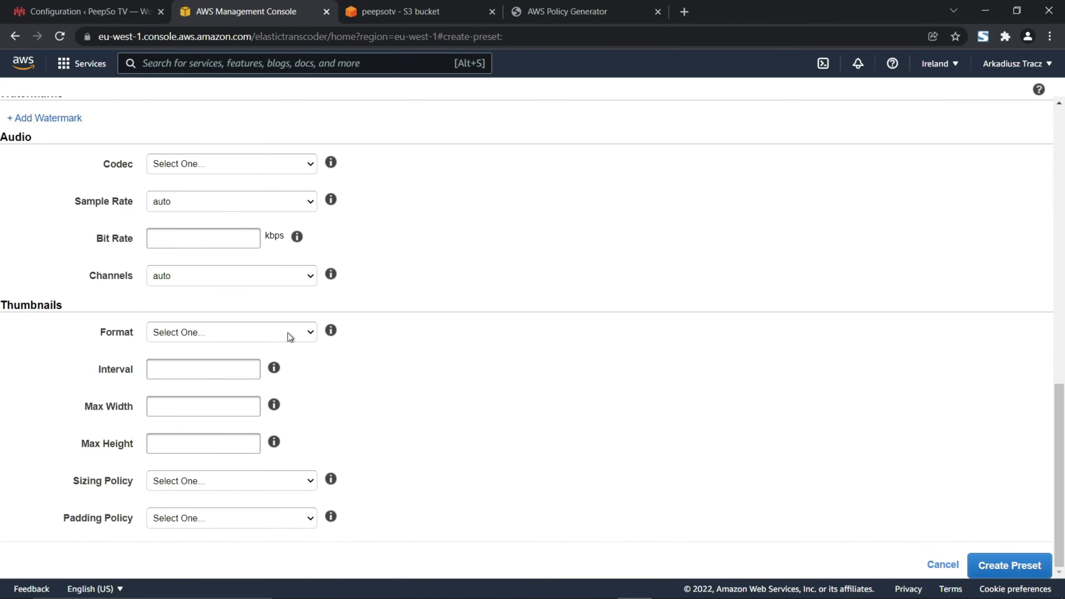
scroll(417, 437, up, 15)
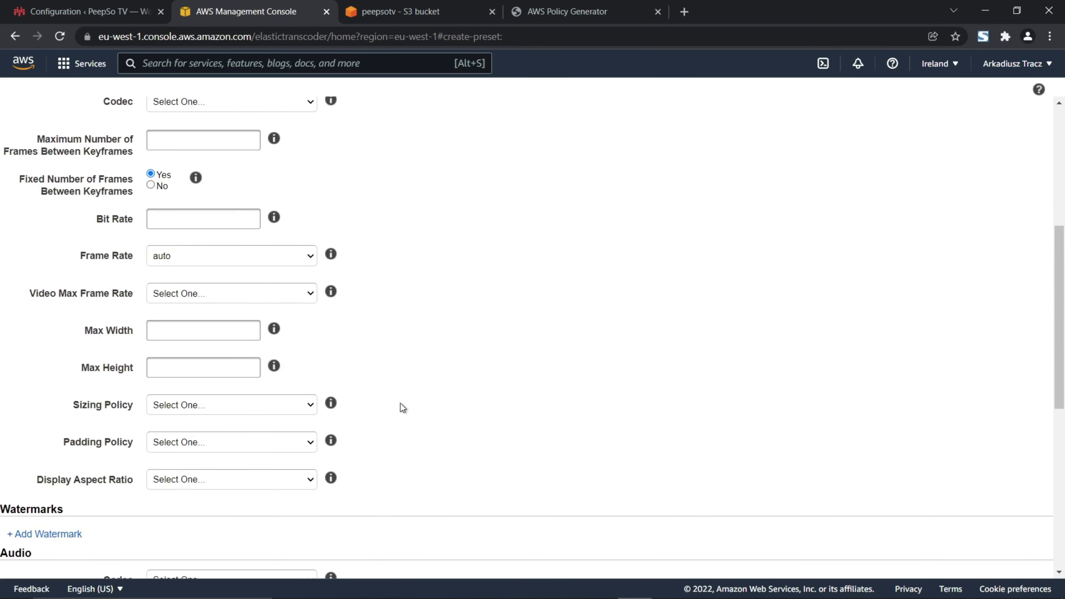
click(311, 178)
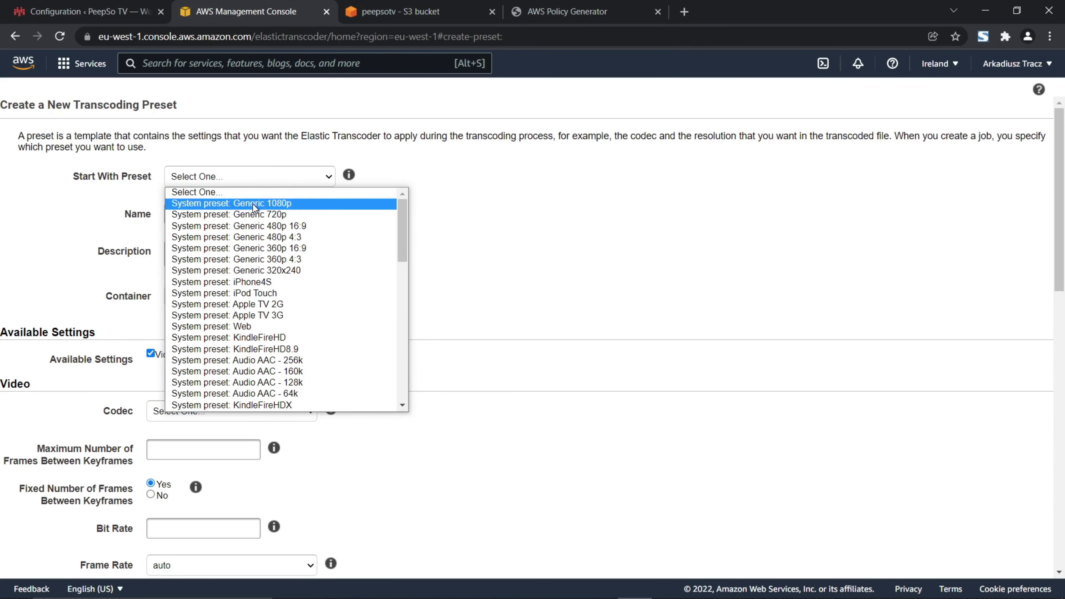
key(Escape)
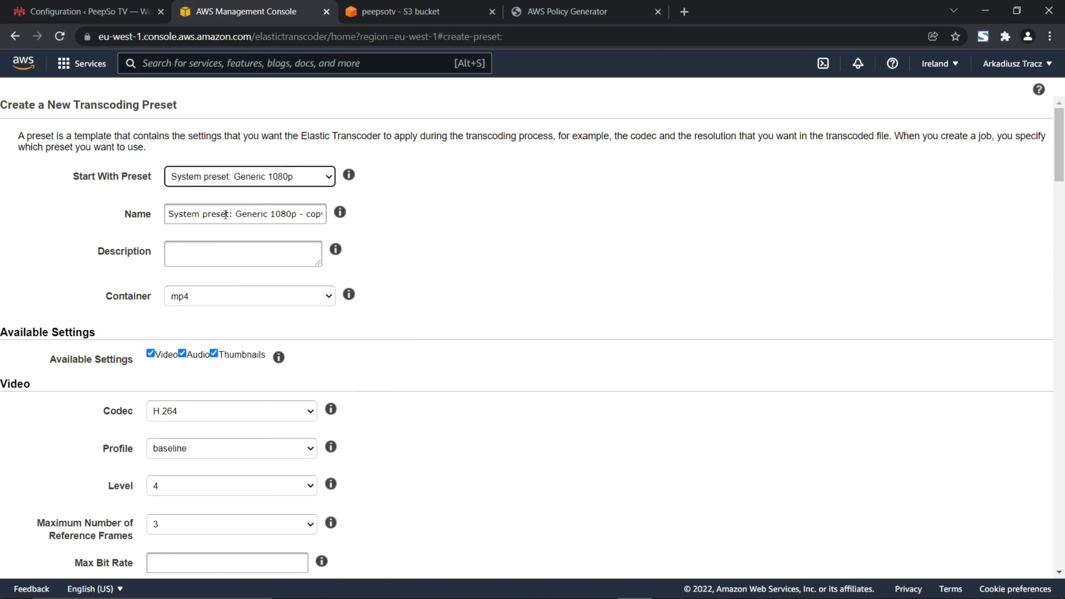
Name the preset "System preset: Generic 1080p - Final" and describe it as "PeepSoTV video preset"
drag(305, 214, 328, 217)
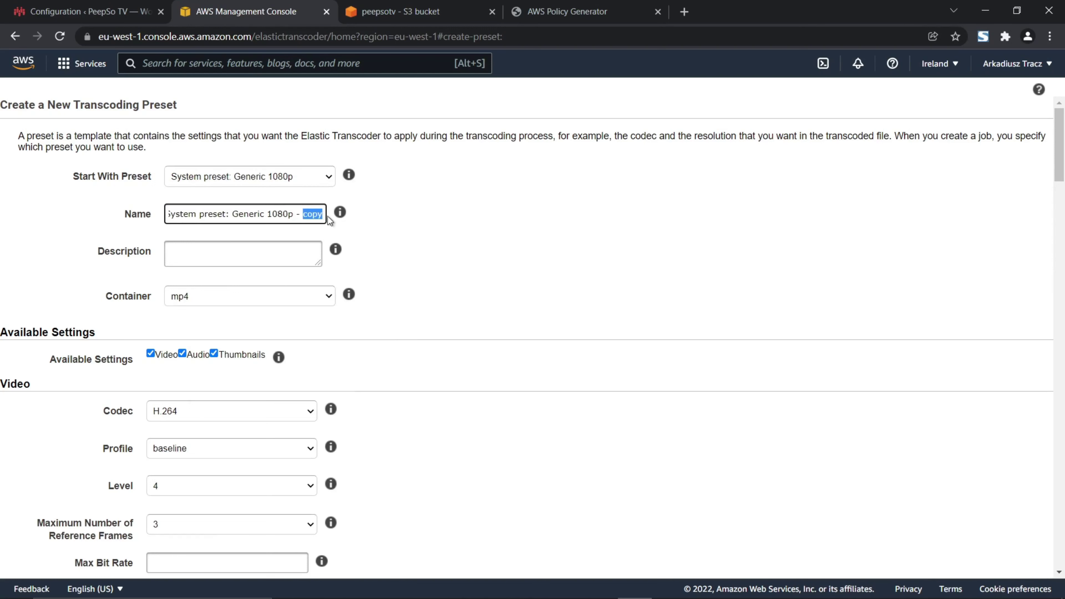
text(Final)
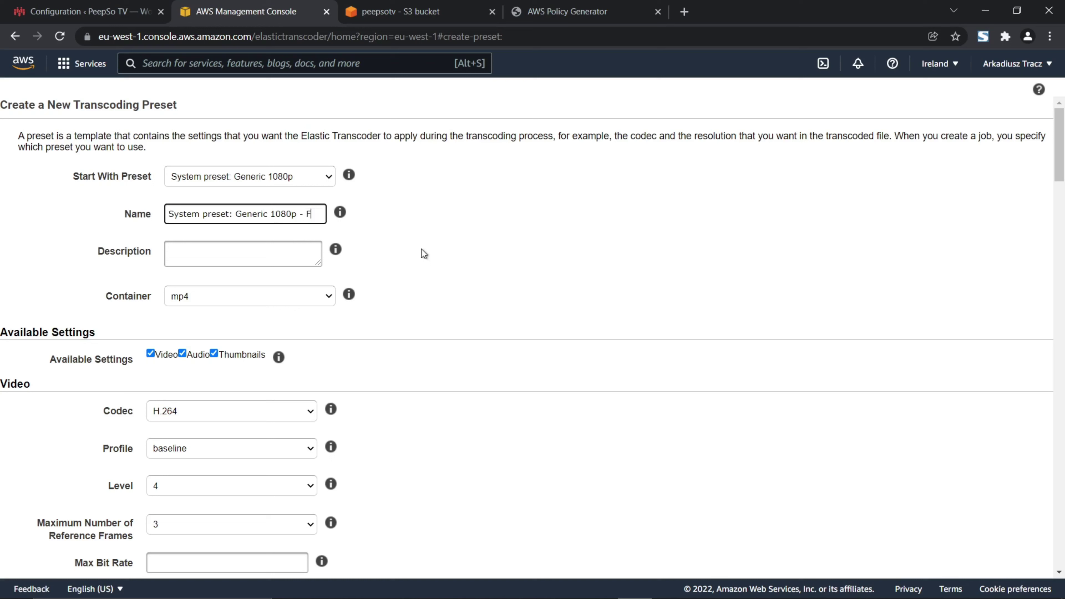
click(225, 251)
text(Pee)
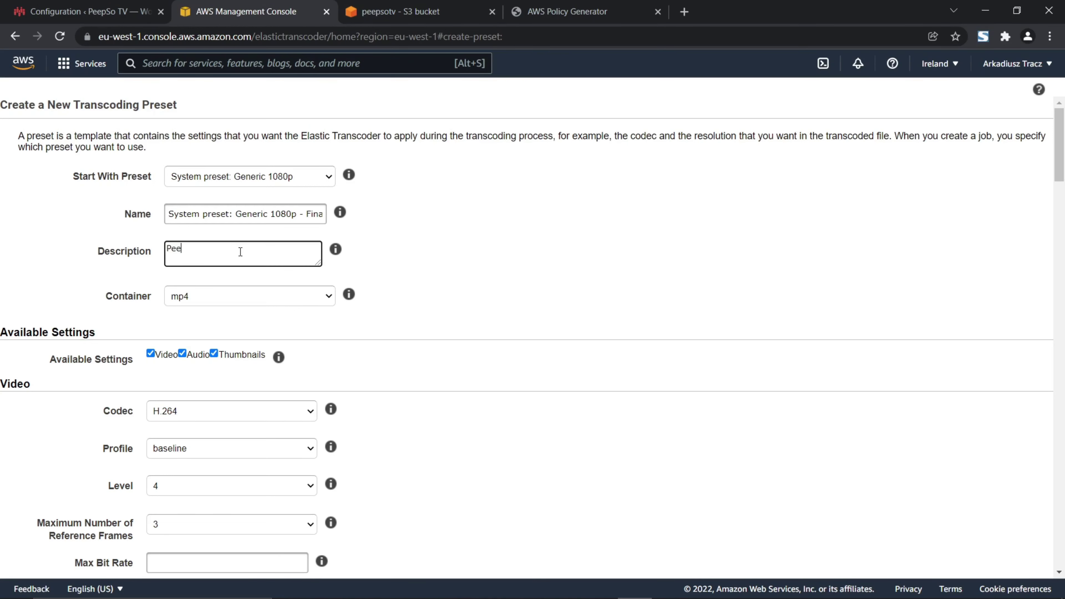
text(pSo TV)
key(BackSpace)
key(BackSpace)
text(TV video preset)
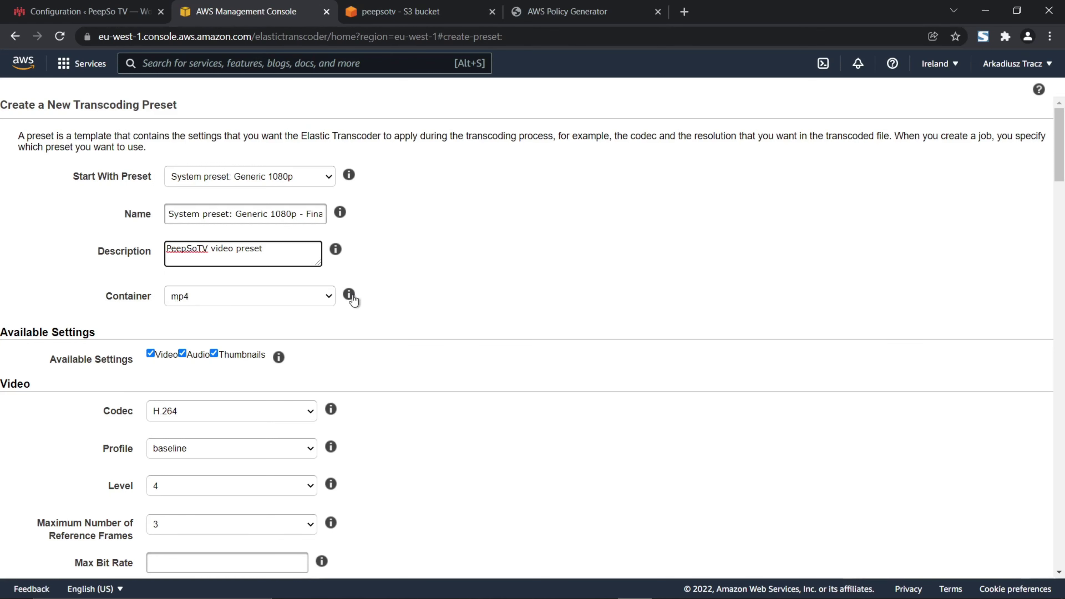
scroll(255, 222, down, 1)
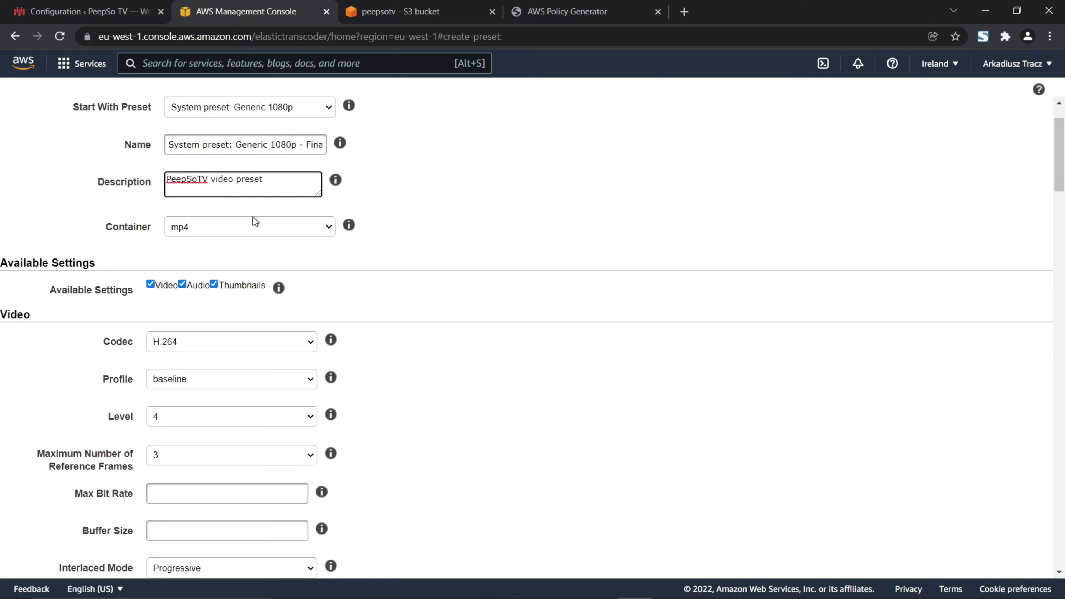
Set the preset's thumbnail interval to 99999 and show the help text explaining the interval setting
scroll(483, 281, down, 2)
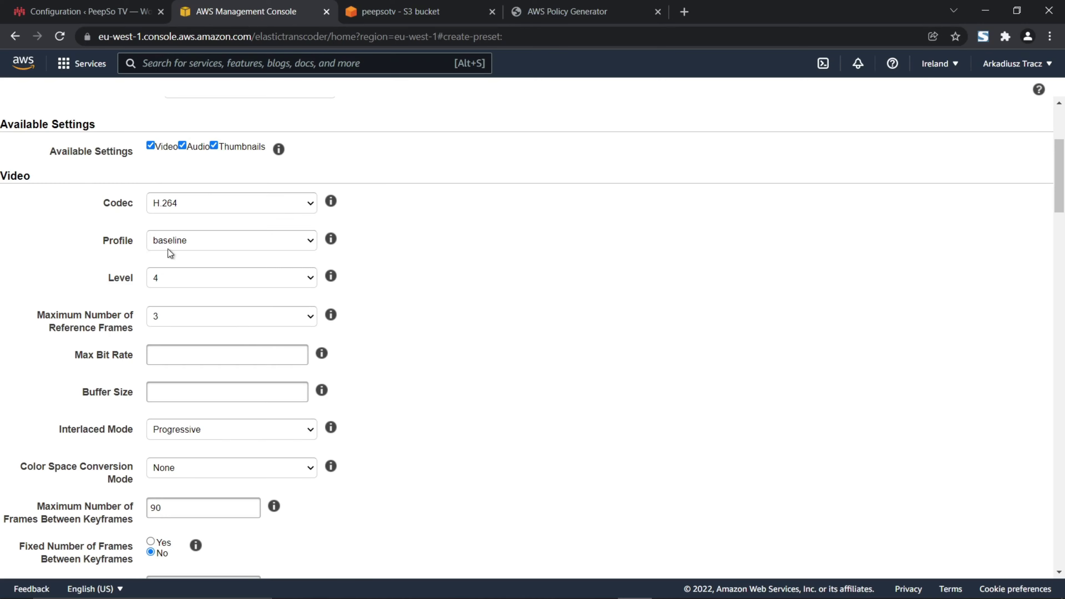
scroll(60, 299, down, 4)
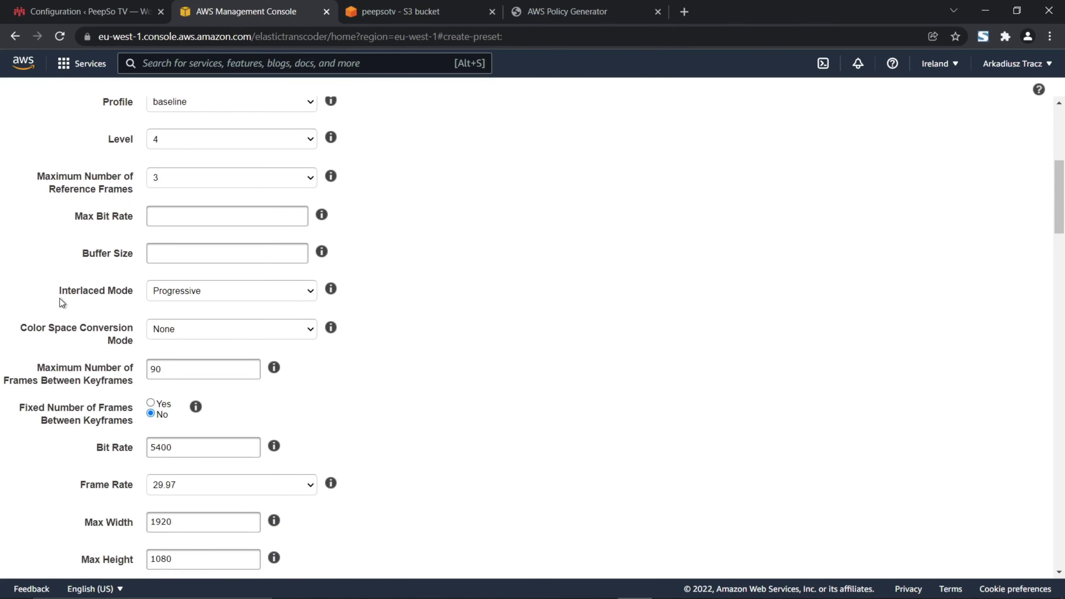
scroll(60, 298, down, 8)
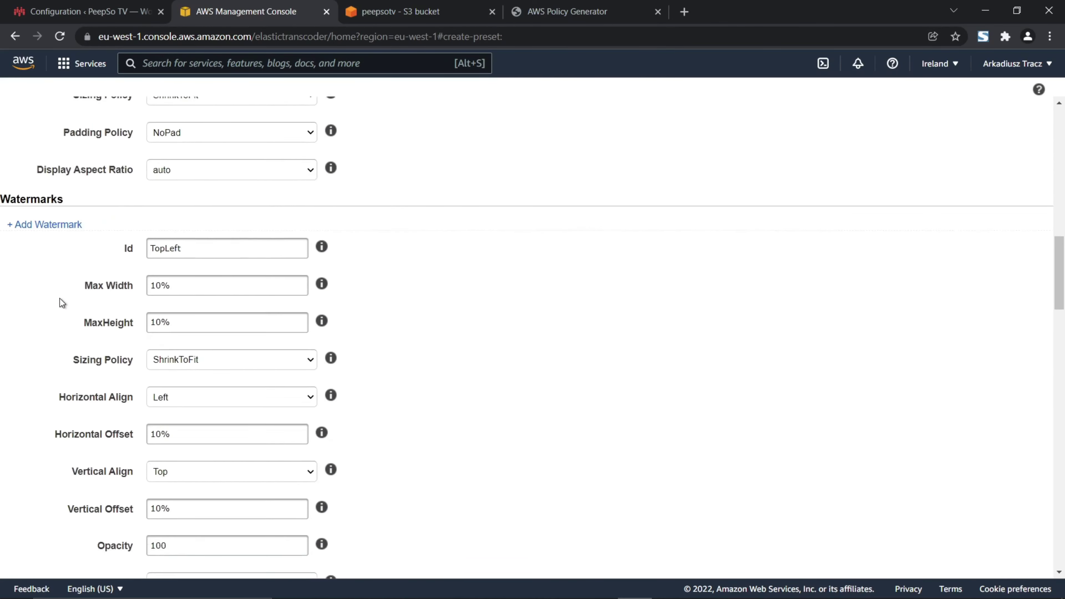
scroll(60, 298, down, 13)
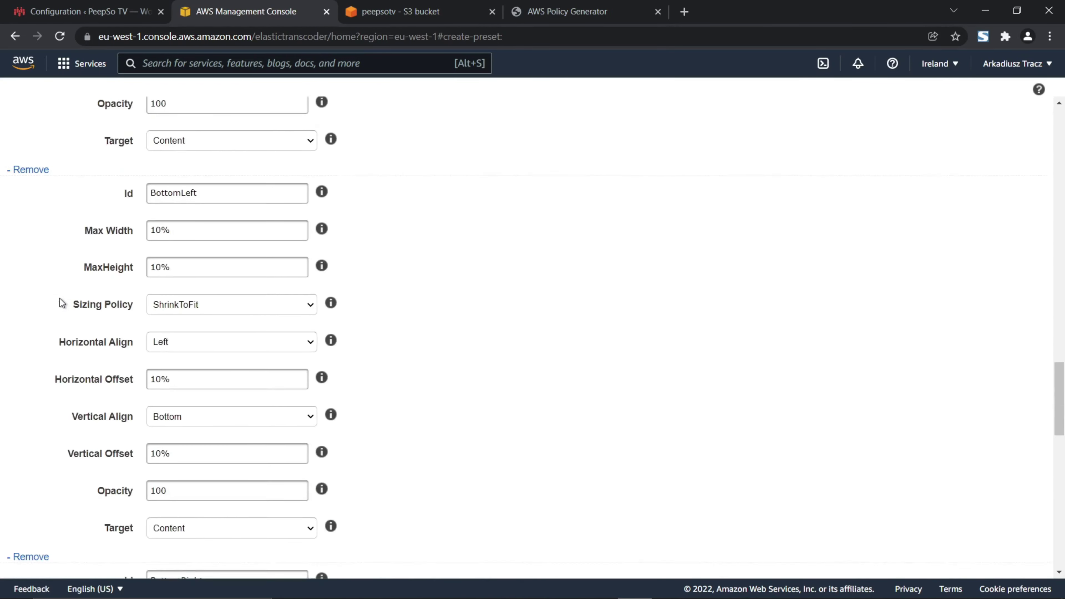
scroll(60, 298, down, 9)
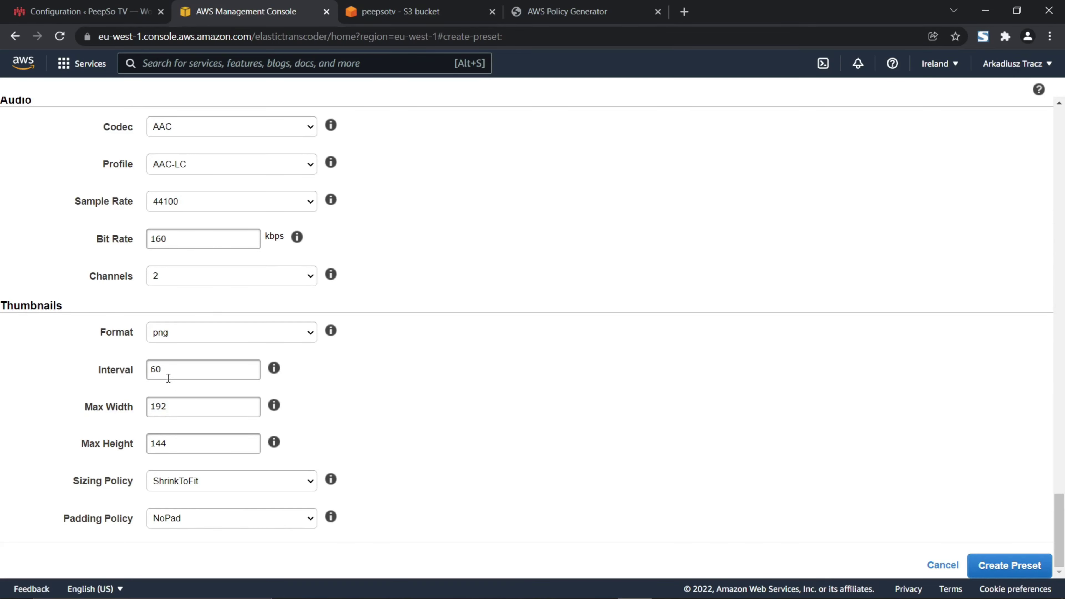
drag(169, 378, 147, 371)
text(99999)
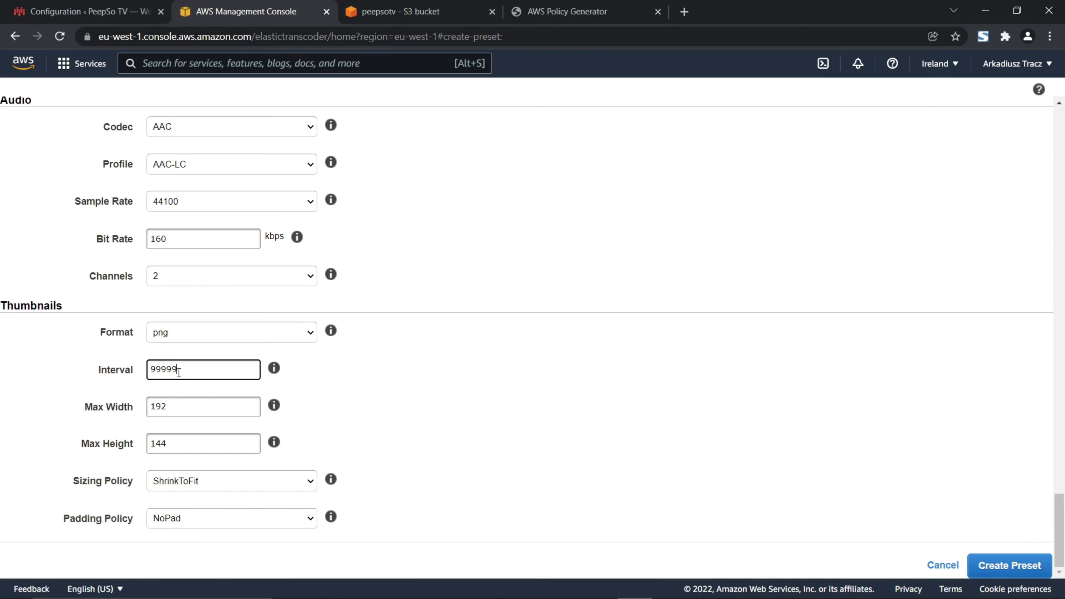
click(276, 370)
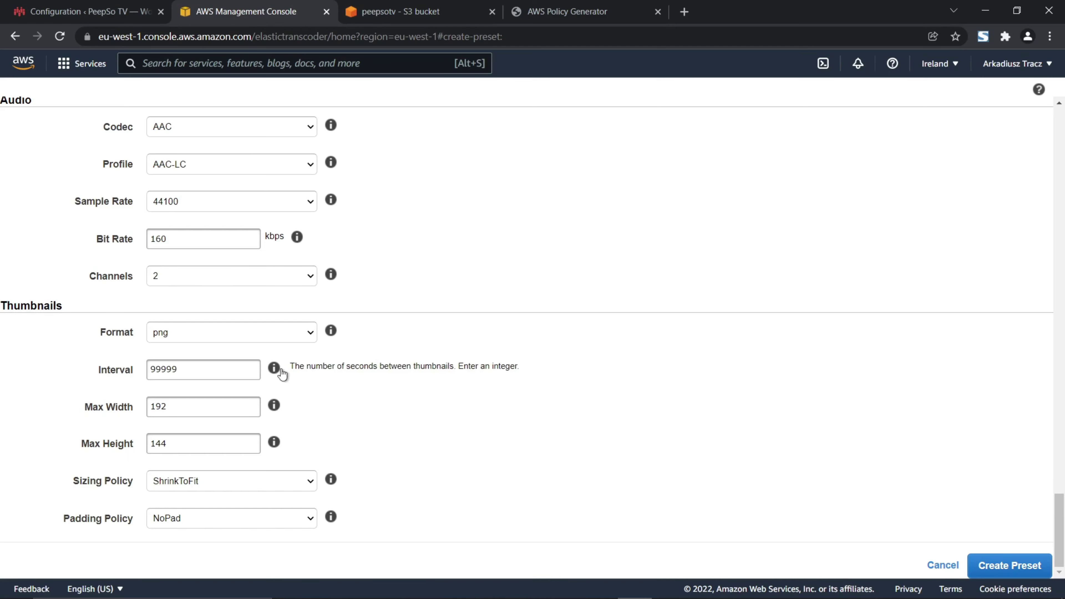
drag(291, 366, 398, 371)
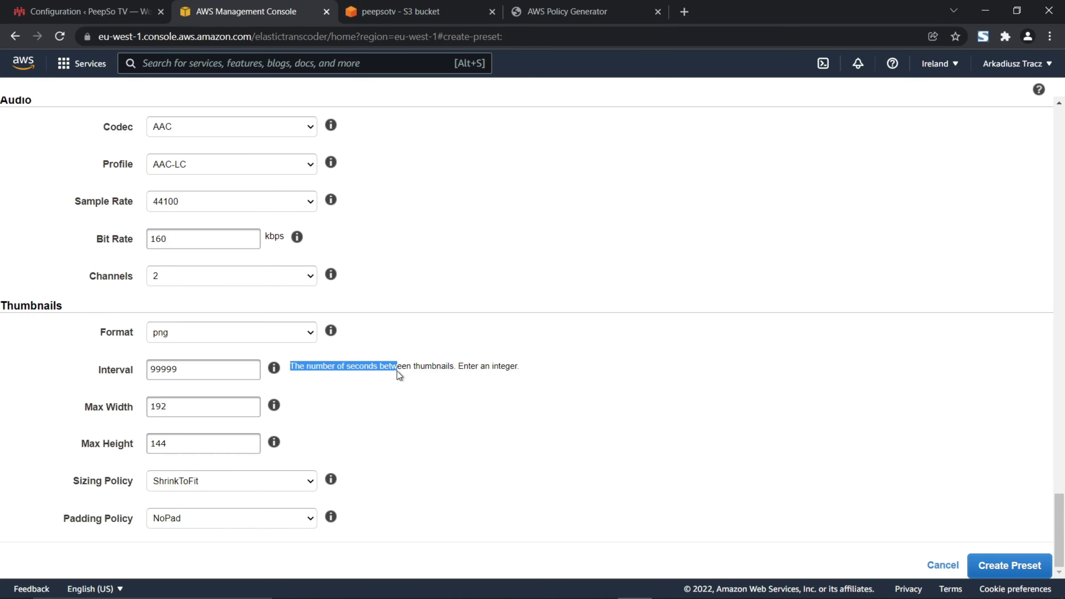
drag(490, 371, 521, 373)
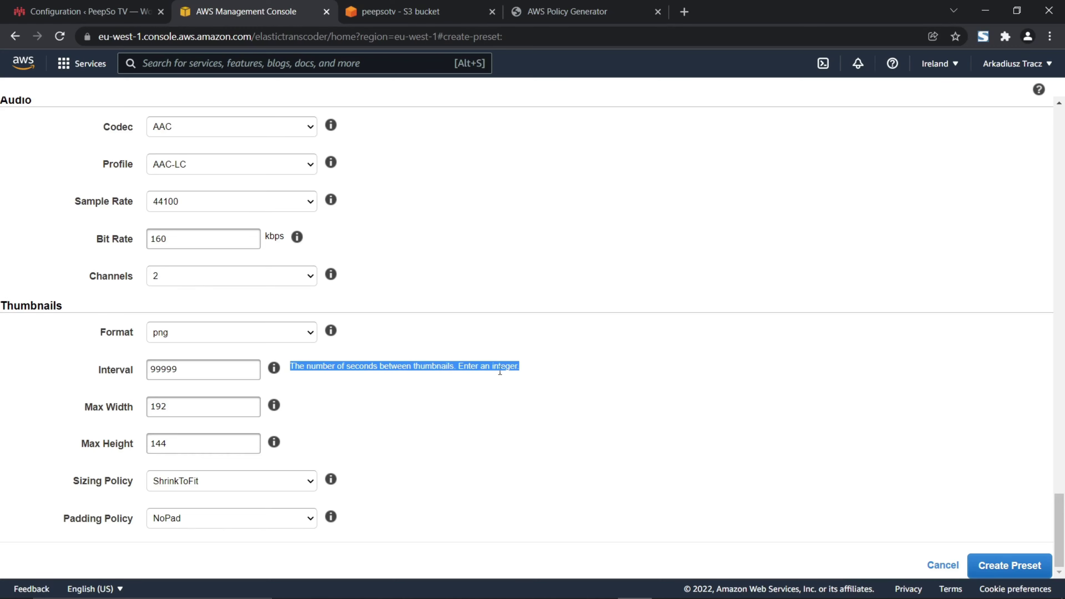
Try to create the preset with the thumbnail interval raised to 99999999
click(205, 367)
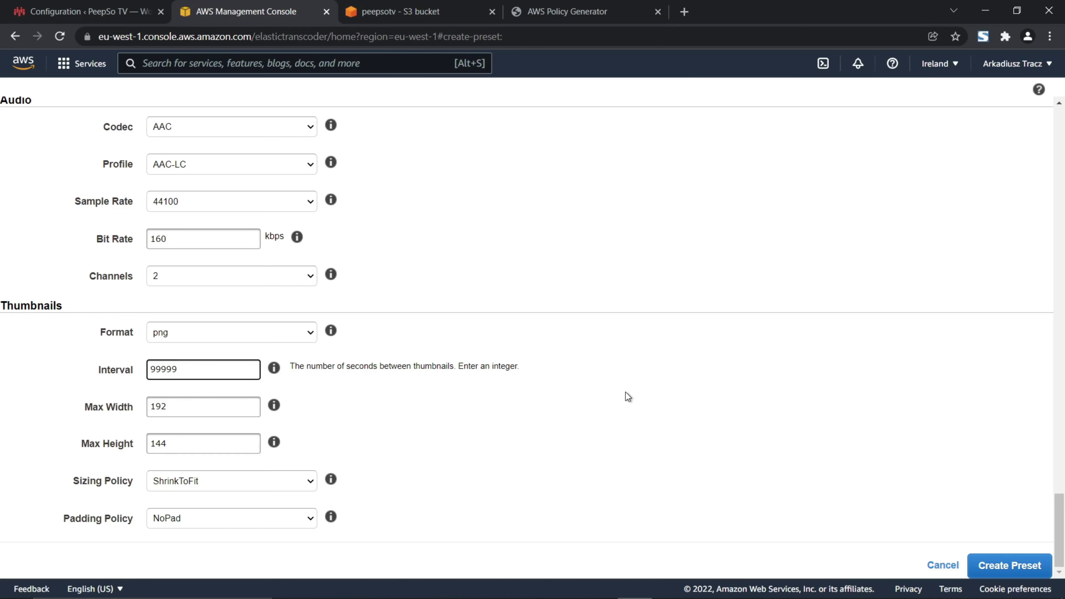
text(9999)
drag(207, 369, 152, 372)
click(742, 408)
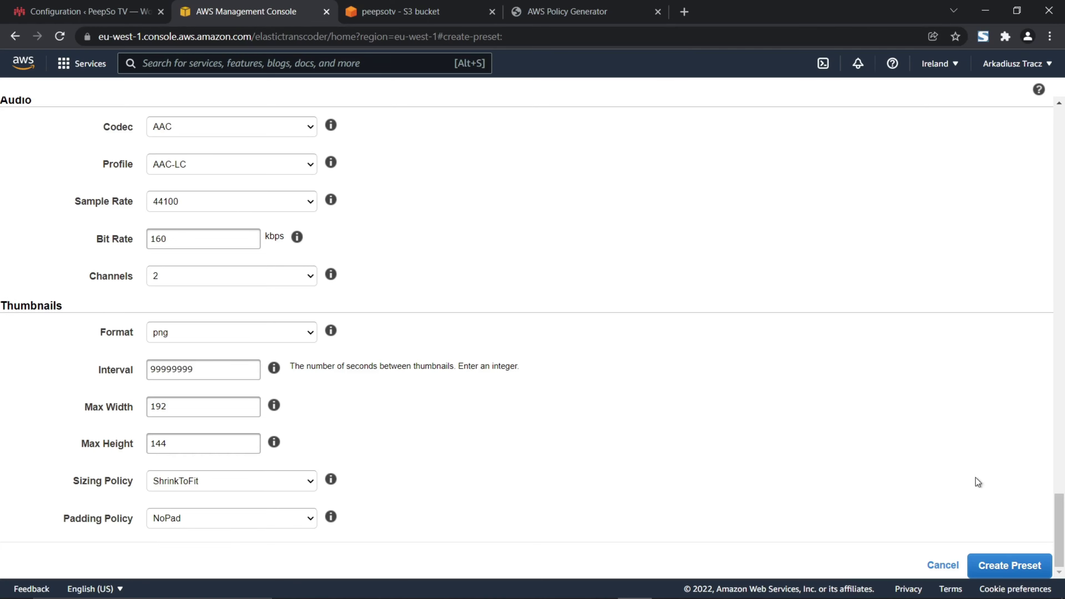
click(1013, 566)
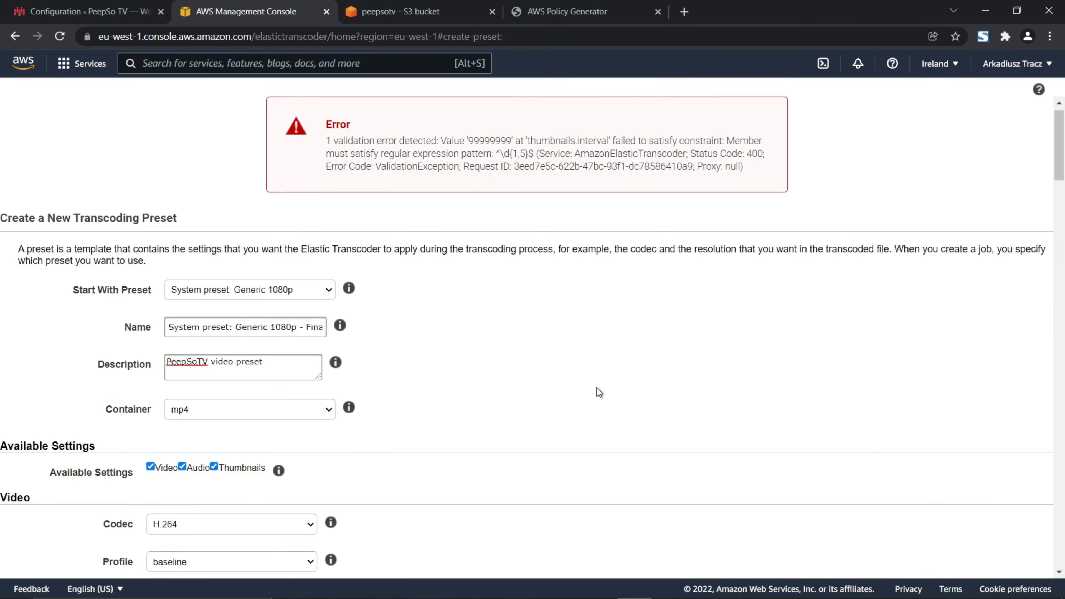
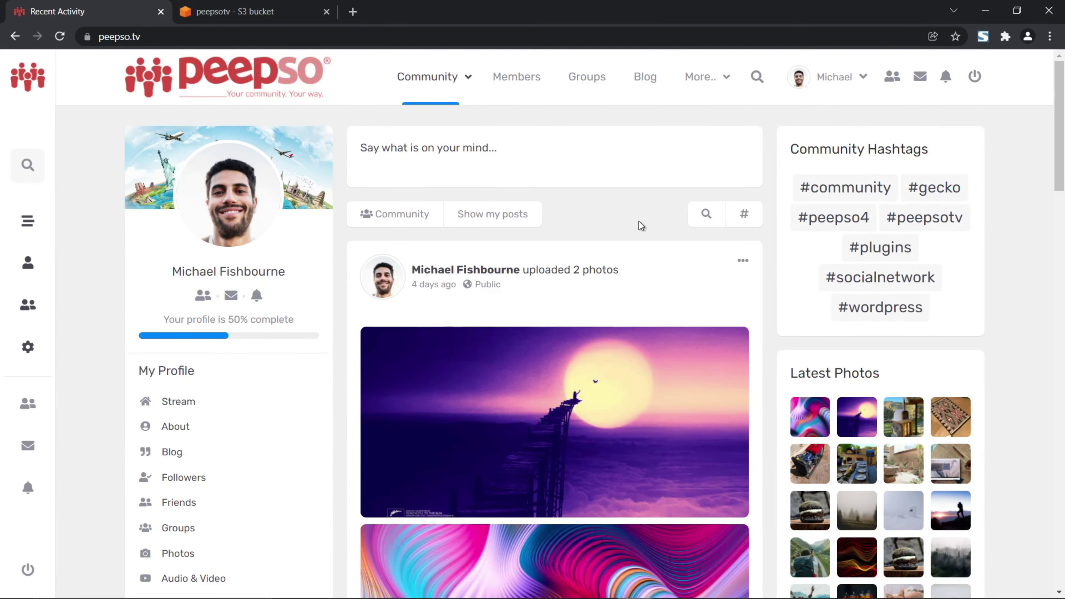
Start a video post in the PeepSo community stream and upload sample-video.mp4 to it
click(410, 149)
click(395, 148)
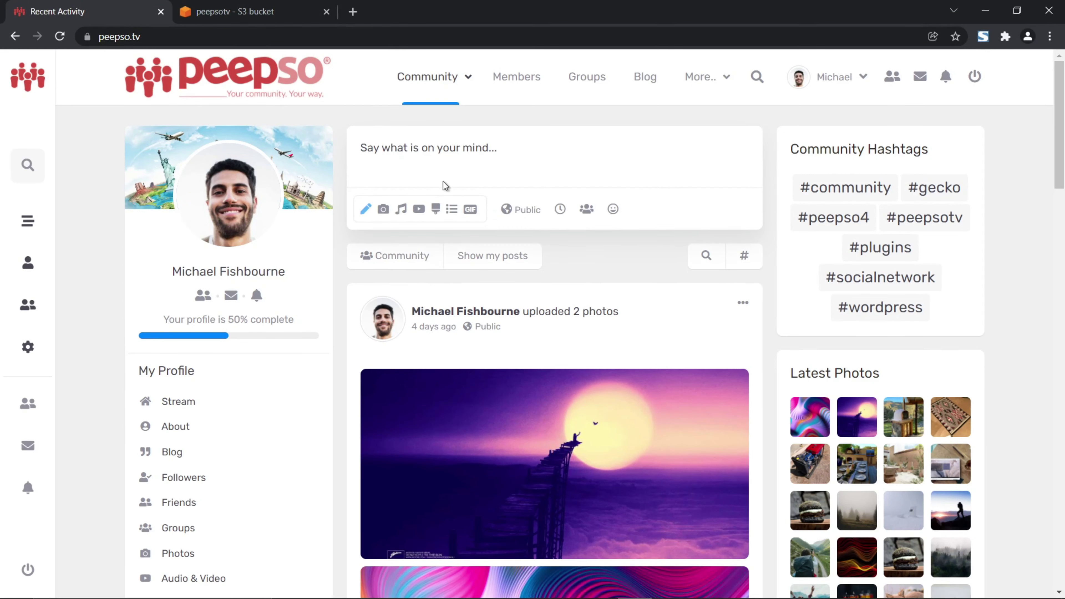
click(413, 209)
click(388, 323)
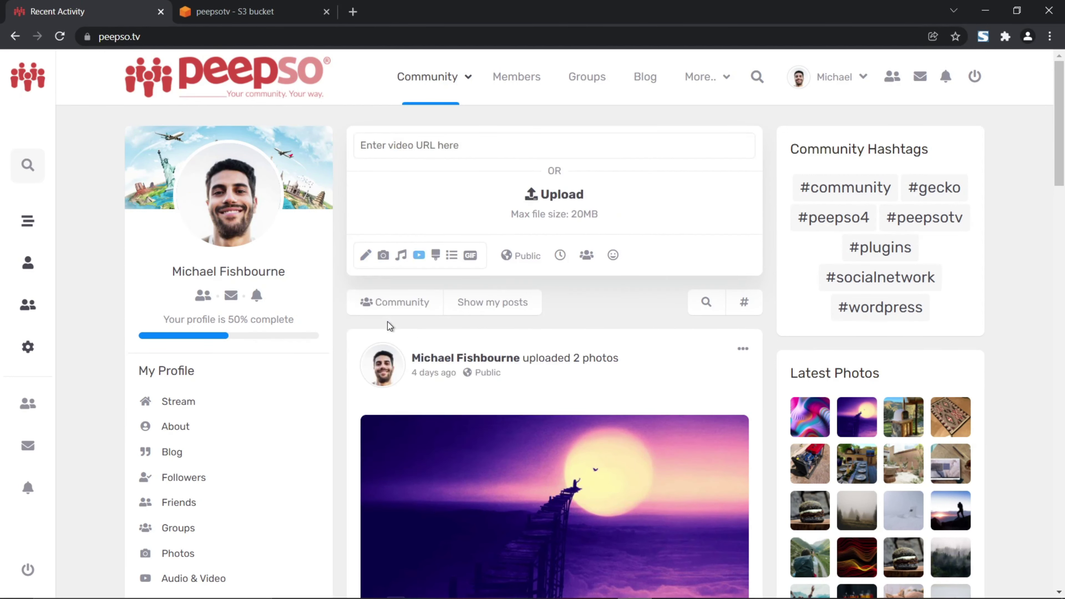
click(570, 200)
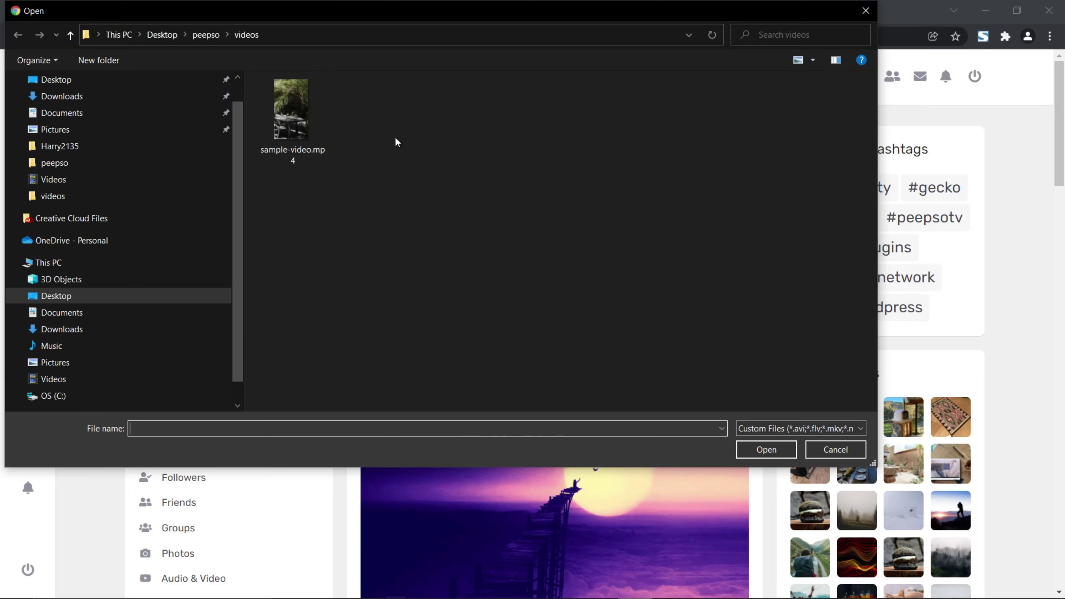
click(296, 107)
click(752, 450)
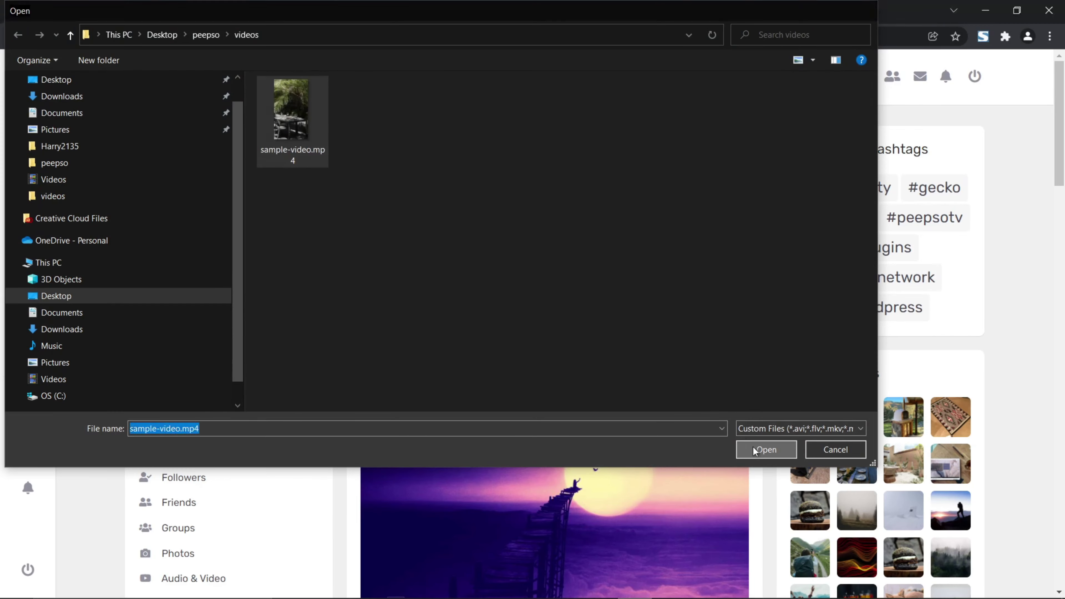
Title the uploaded video "PeepSoTV", enter "-" as the post text and publish the post
click(478, 230)
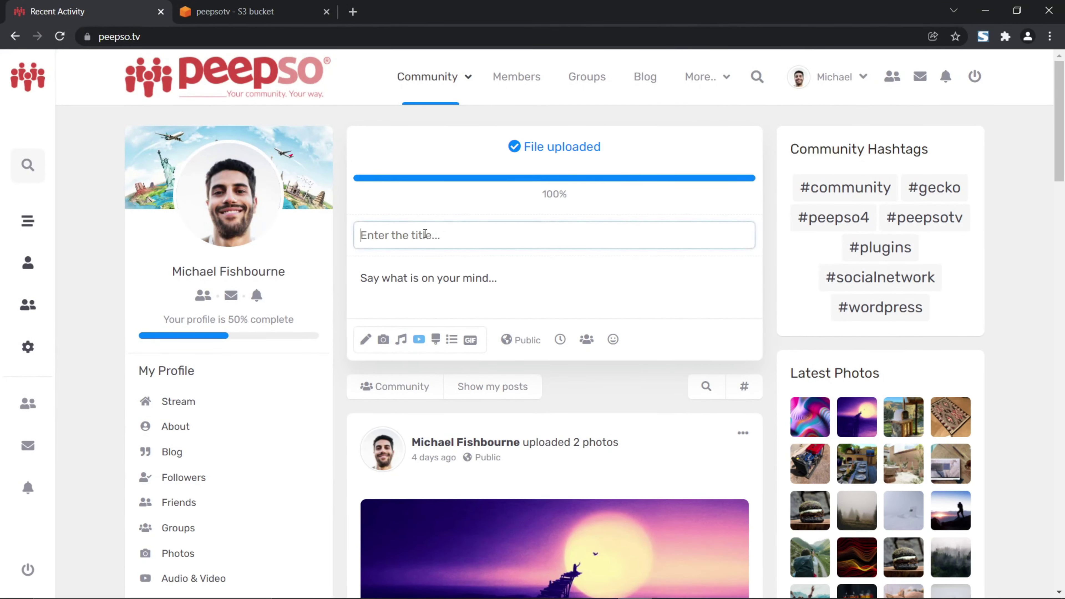
text(Pee)
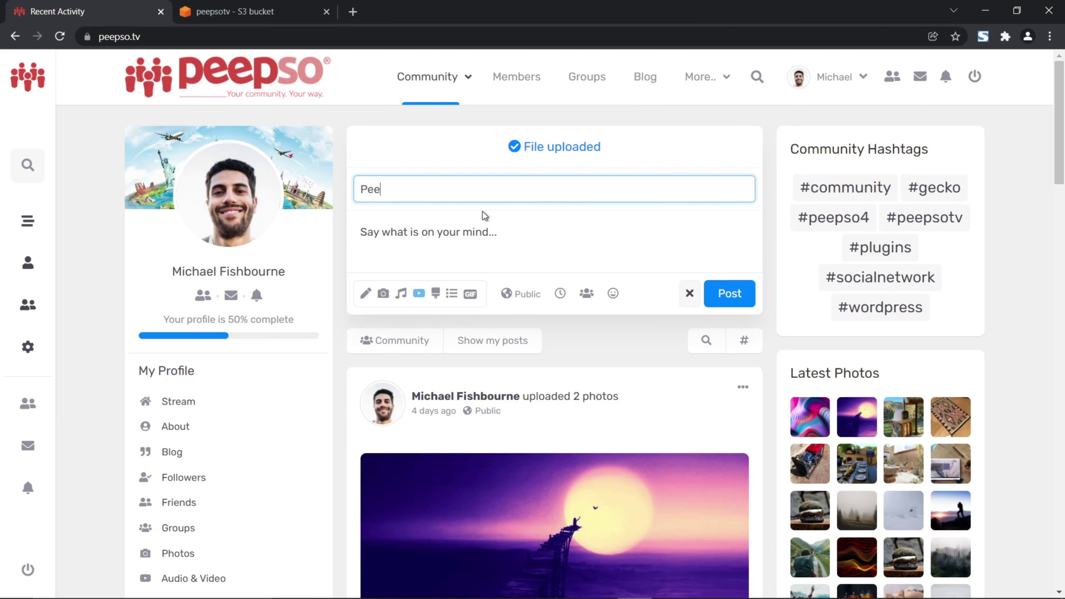
text(pSoTV)
click(399, 237)
text(-)
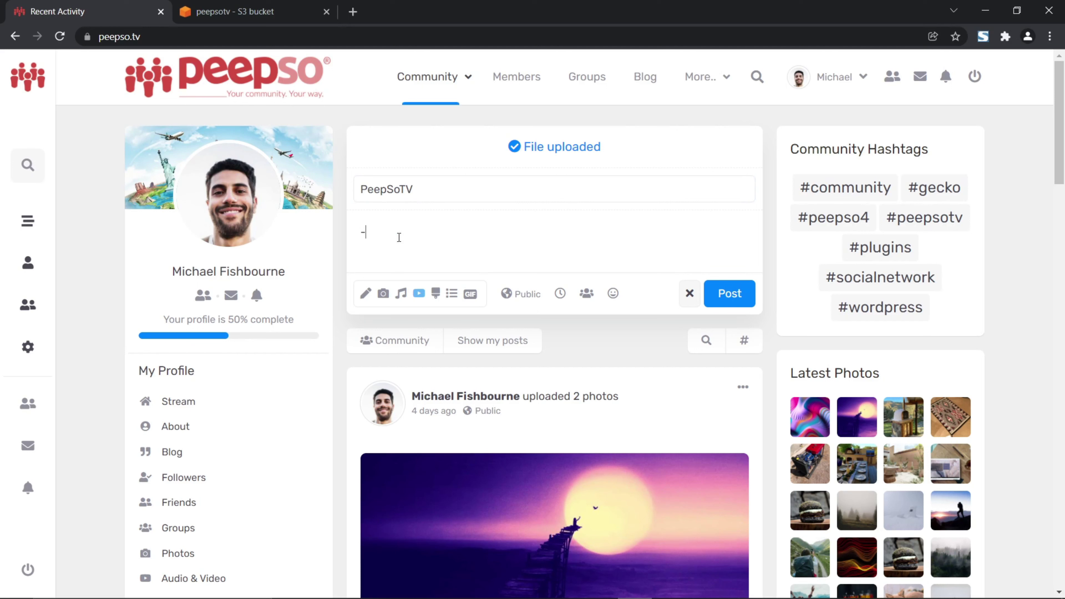
click(724, 296)
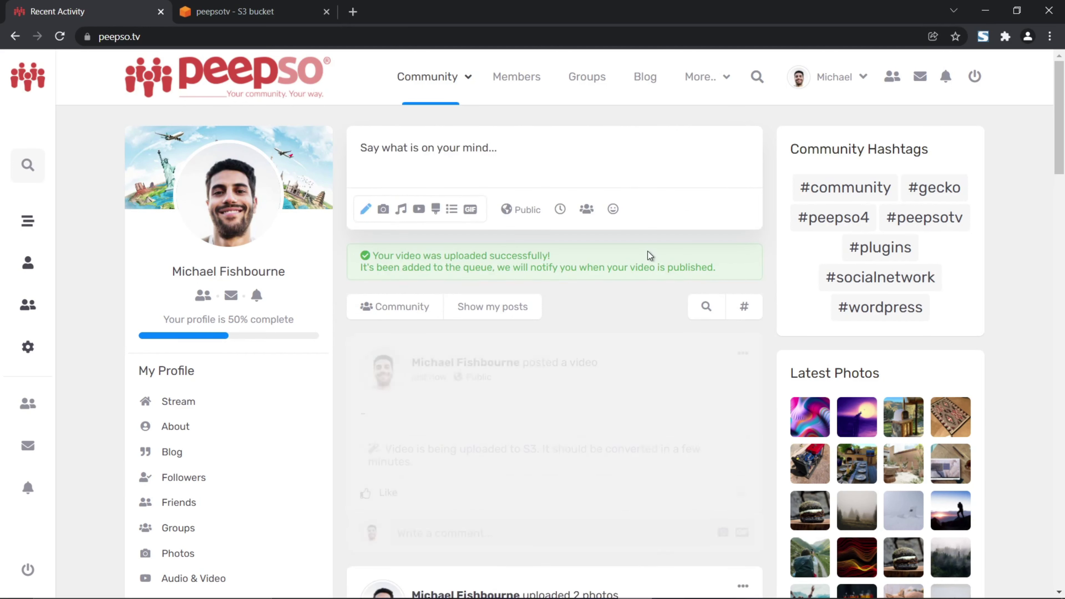
Read the upload notice and the conversion status shown in the new video post
drag(712, 277, 375, 257)
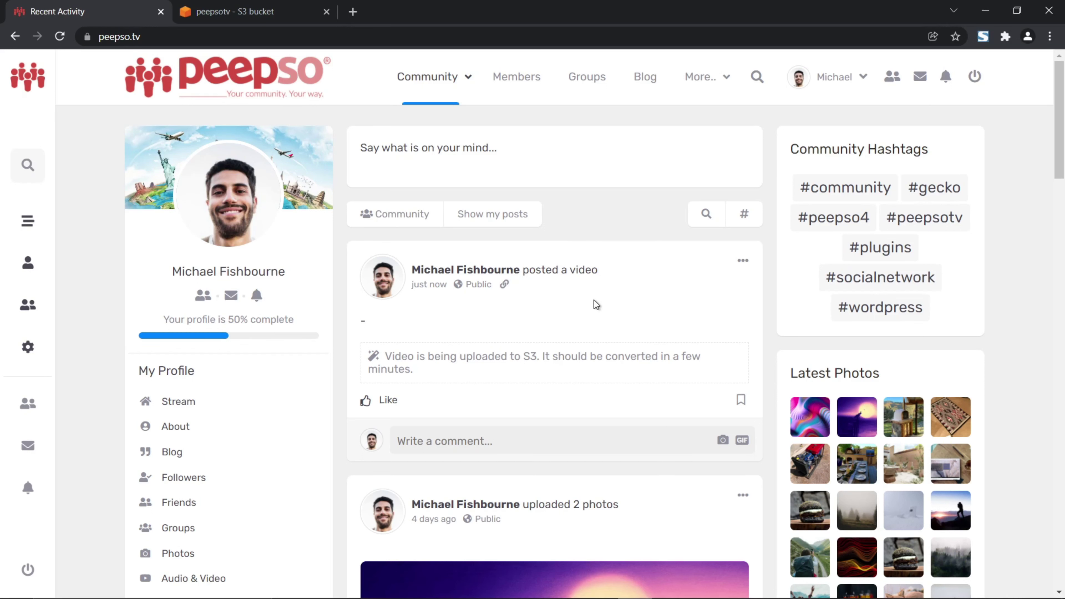
scroll(426, 305, down, 2)
scroll(487, 323, up, 2)
drag(388, 369, 389, 360)
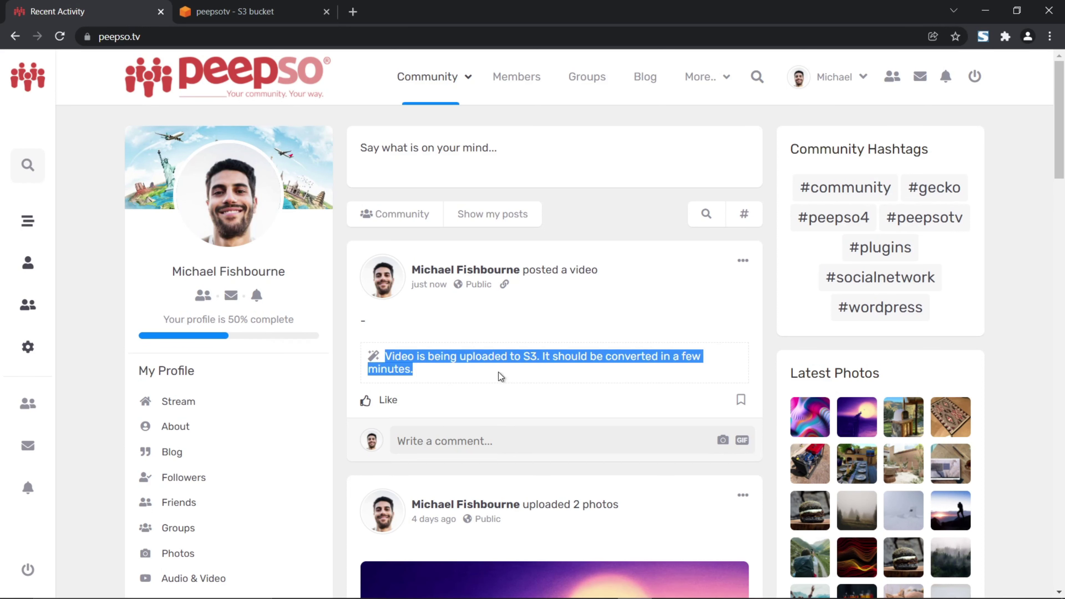
click(511, 371)
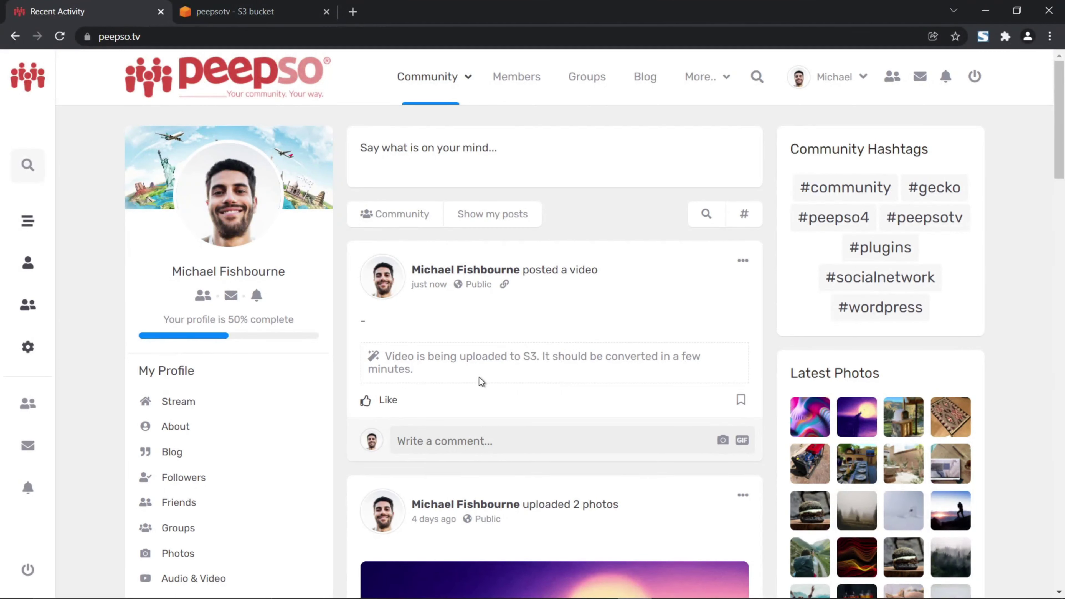
Reload the peepsotv S3 bucket to check for the uploaded video, and reread the post's conversion status
click(228, 11)
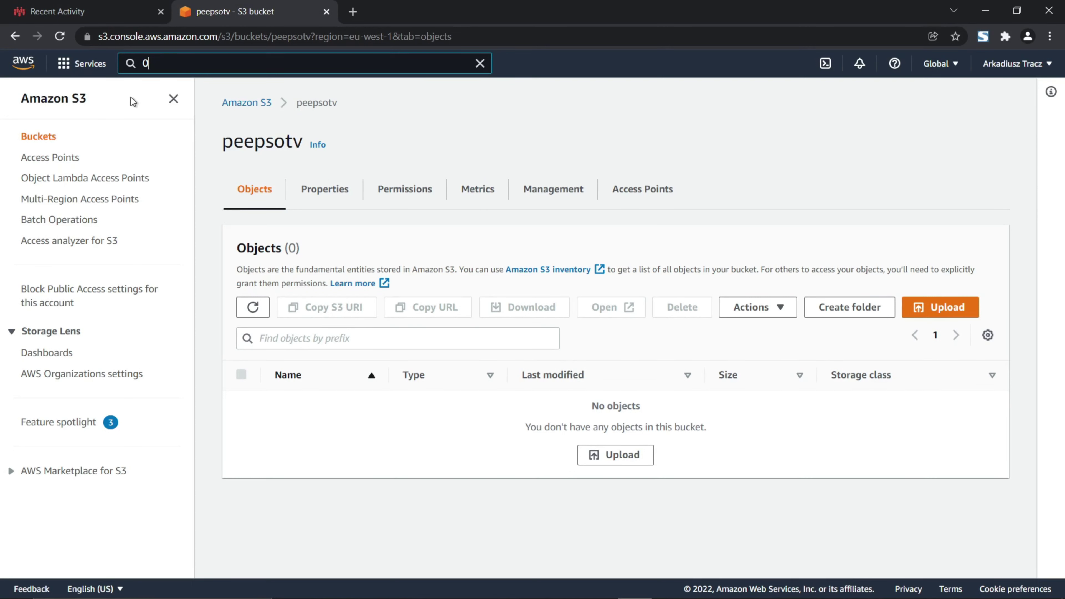
click(60, 36)
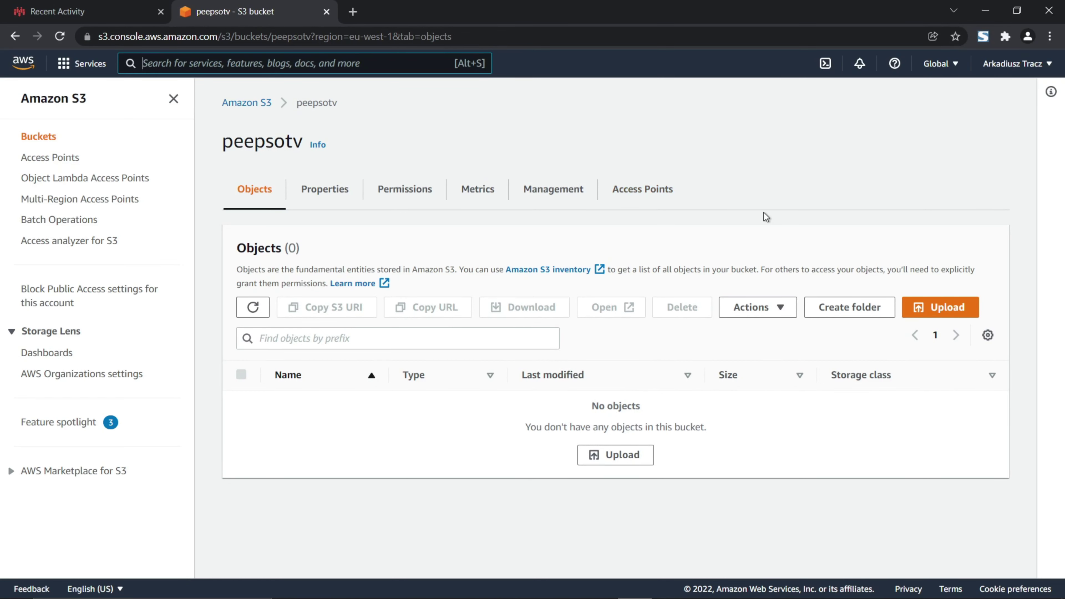
click(108, 12)
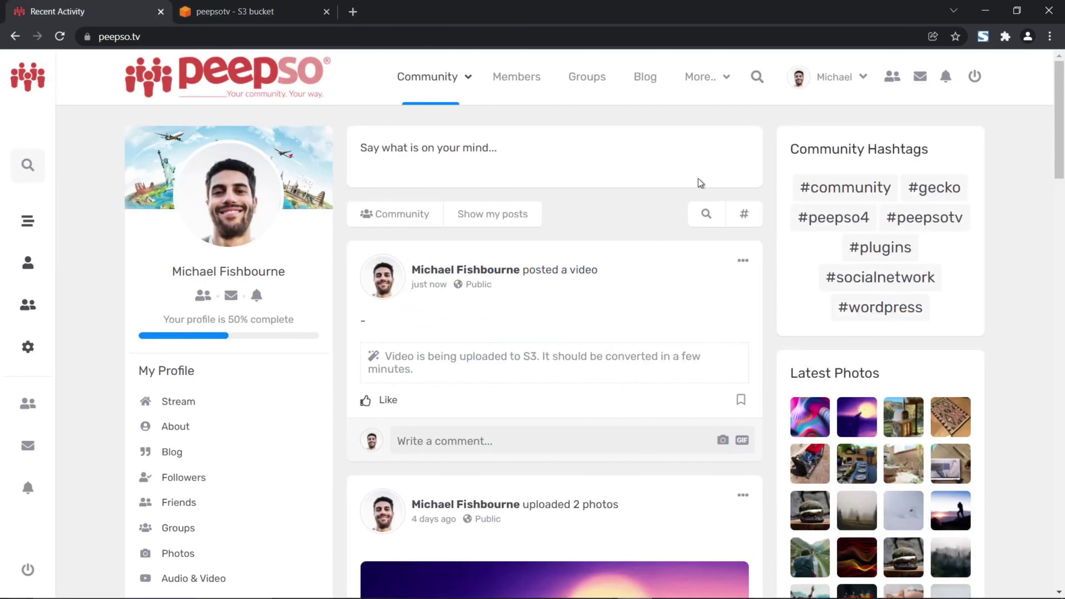
drag(419, 370, 383, 357)
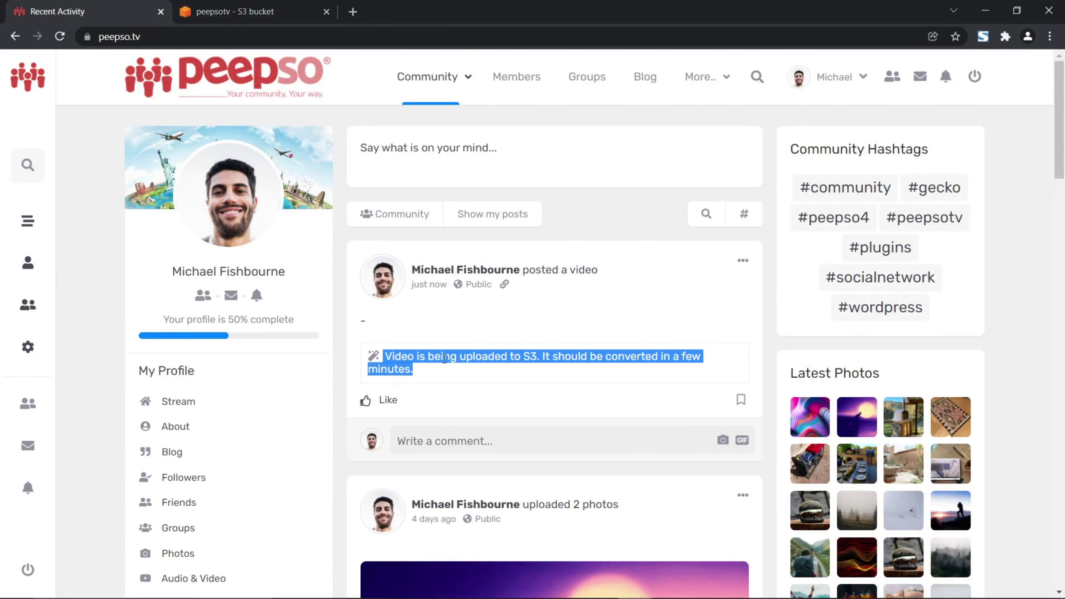
click(540, 382)
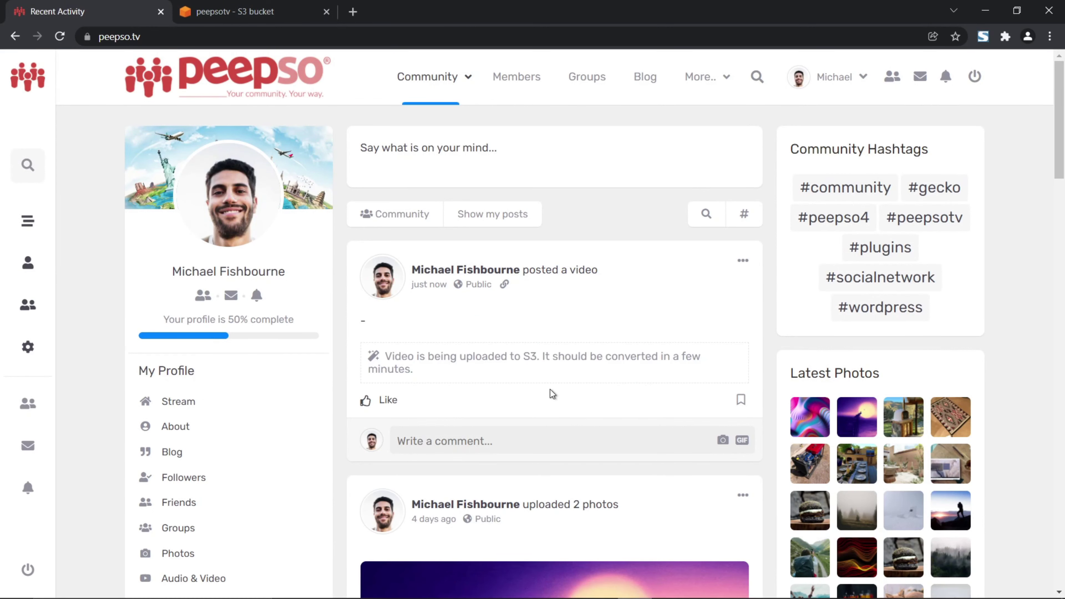
Refresh both the community stream and the peepsotv bucket to check again whether the video has been transferred
click(60, 36)
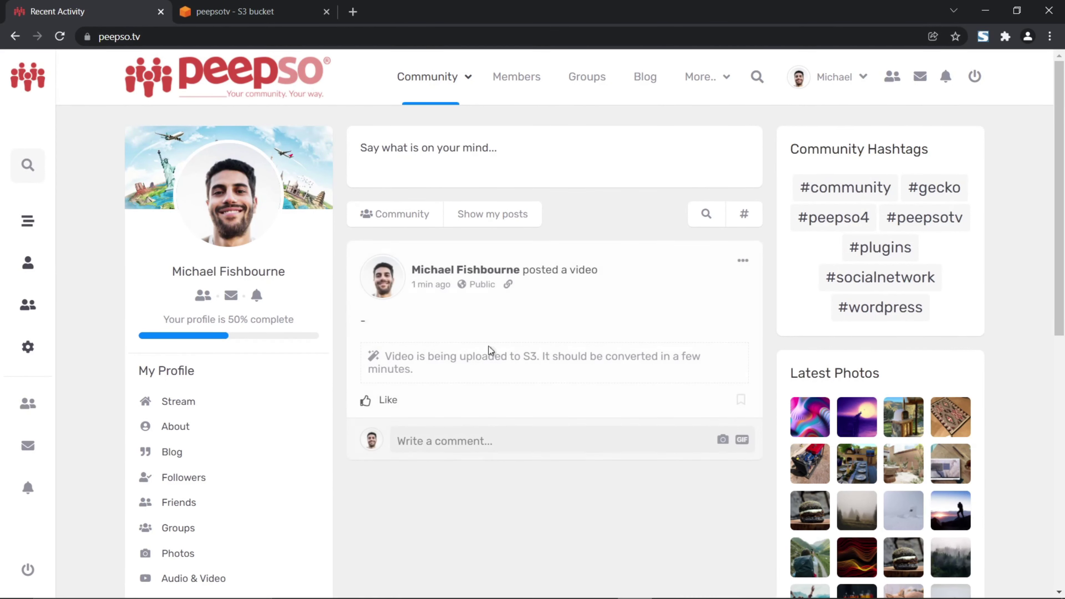
key(ctrl+Tab)
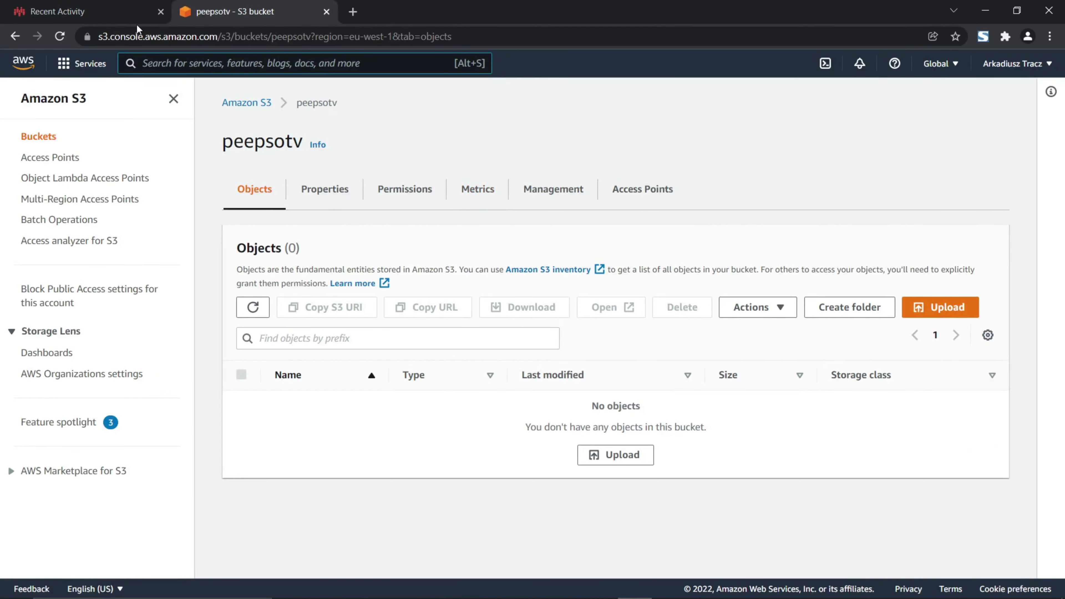
click(59, 37)
click(90, 13)
key(F5)
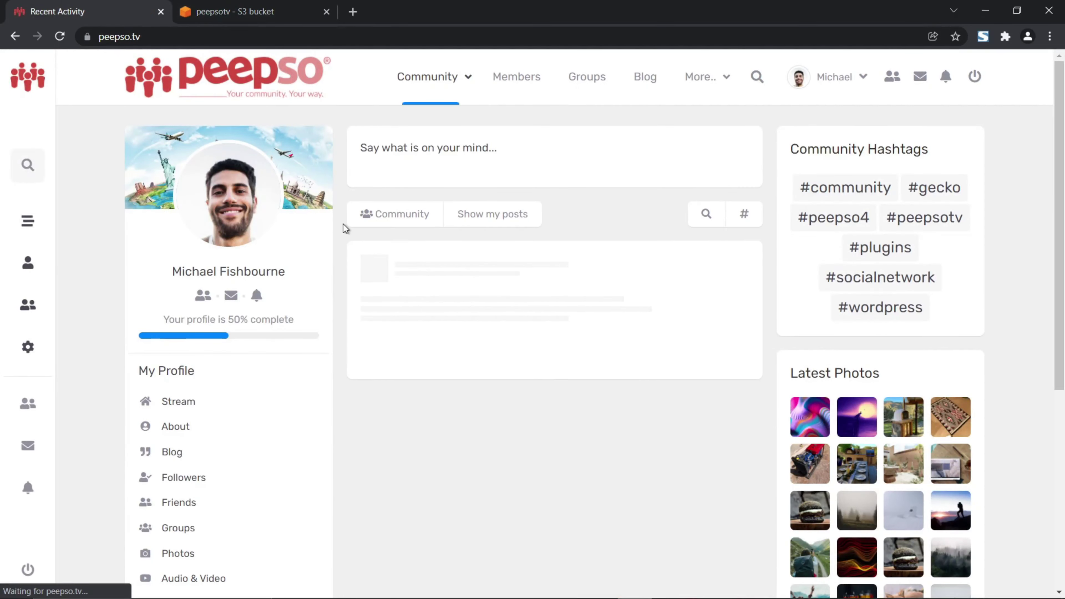
drag(440, 365, 383, 345)
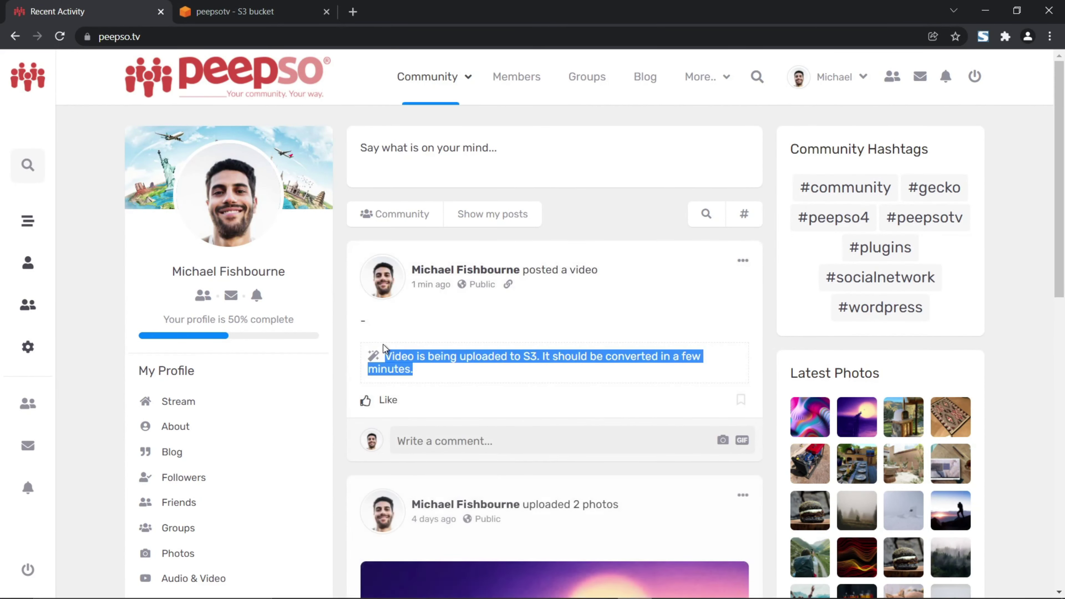
click(339, 280)
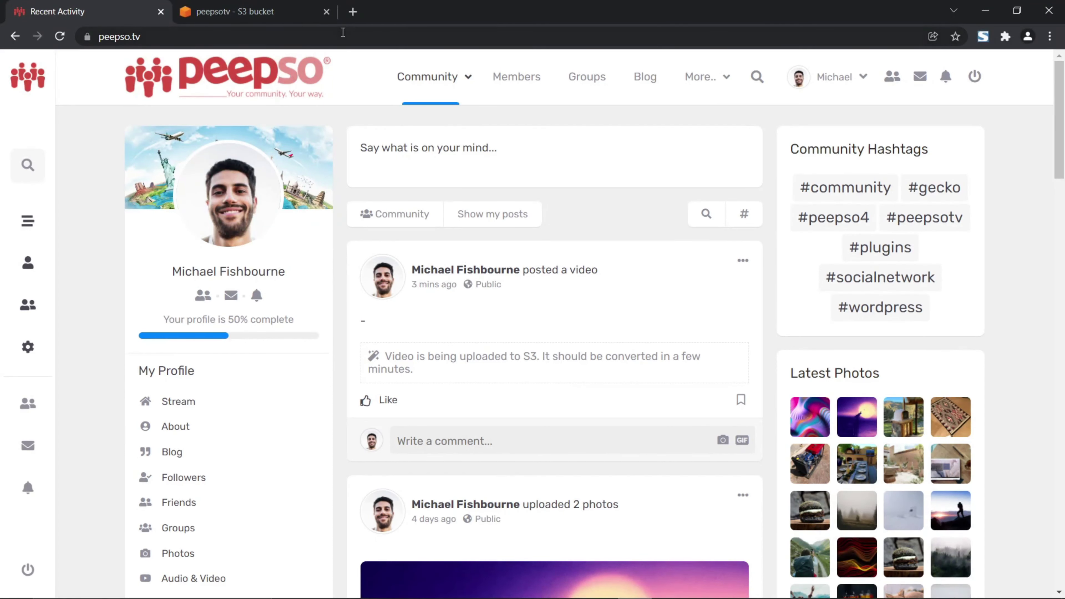
Open the PeepSo documentation at peepso.com/docs in a new browser tab
click(355, 11)
click(355, 37)
text(peep)
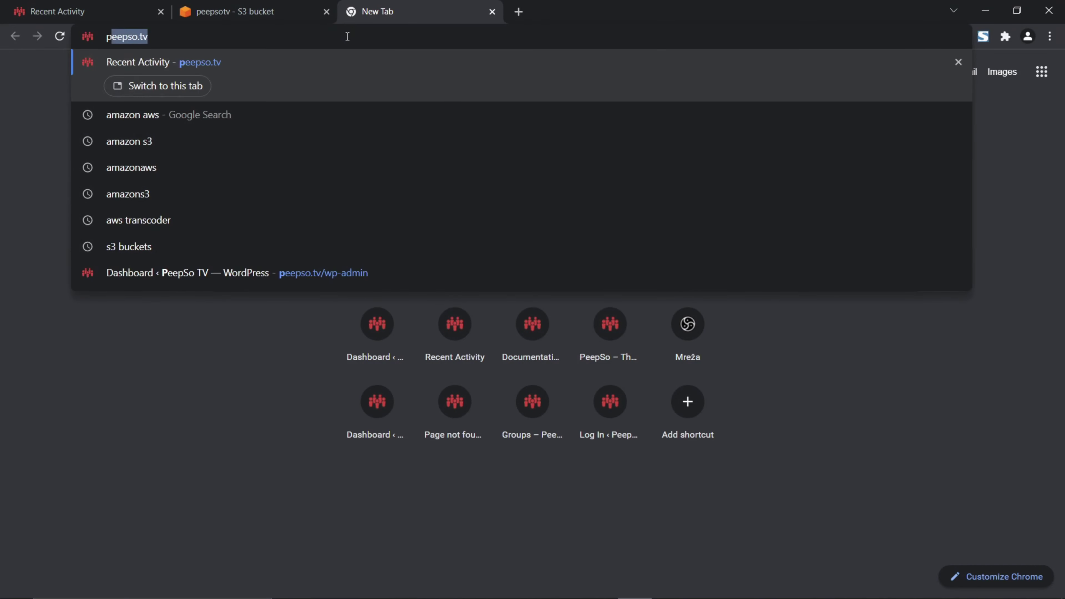
text(so.com/d)
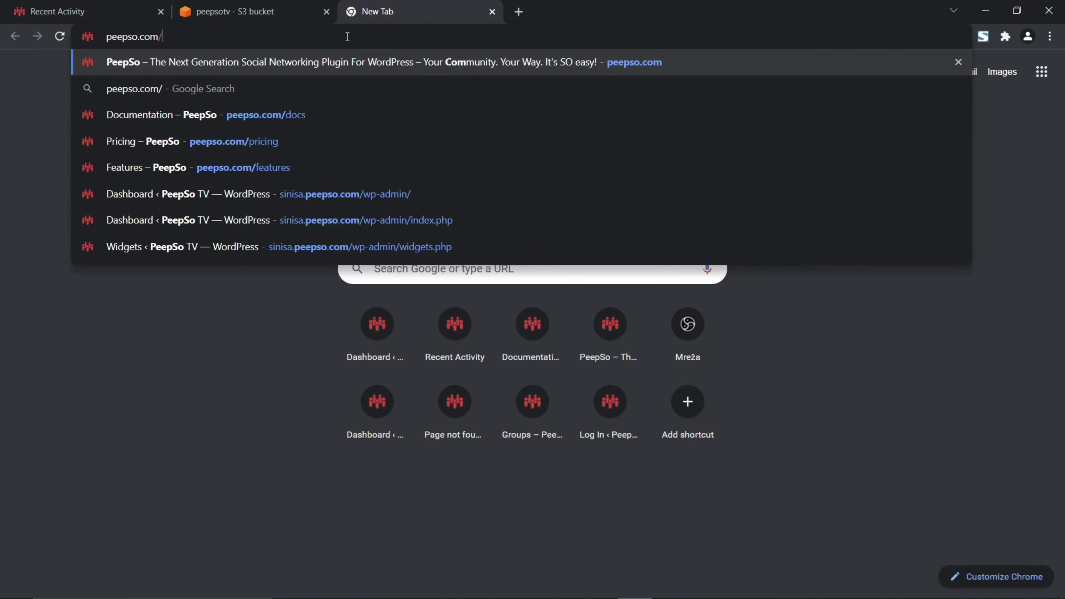
text(ocs)
key(Return)
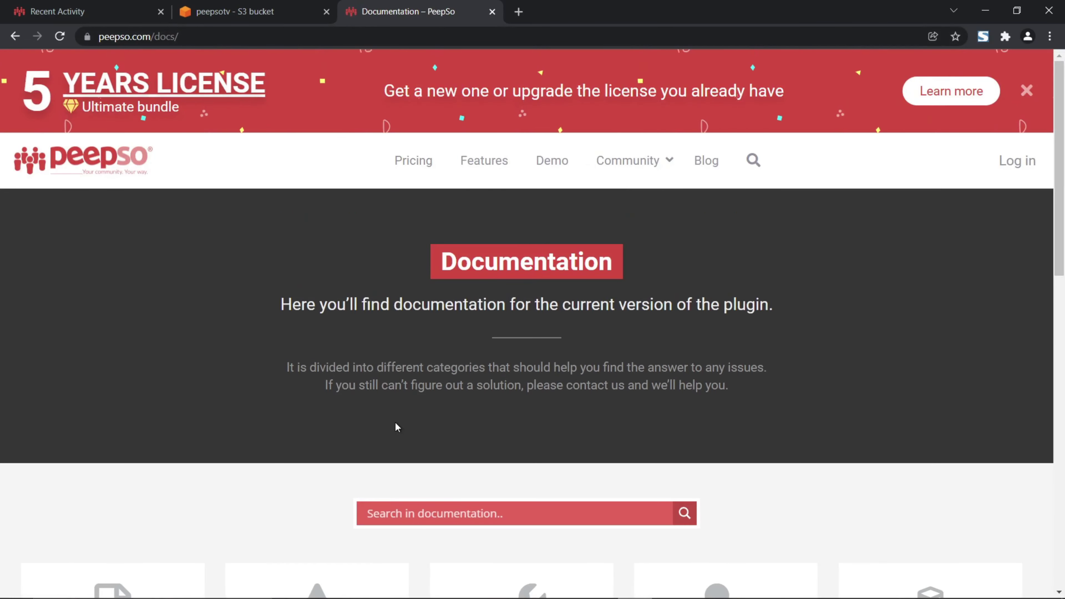
Search the documentation for "cron" and open the article Setting Up The Cron Job
click(396, 513)
text(cron)
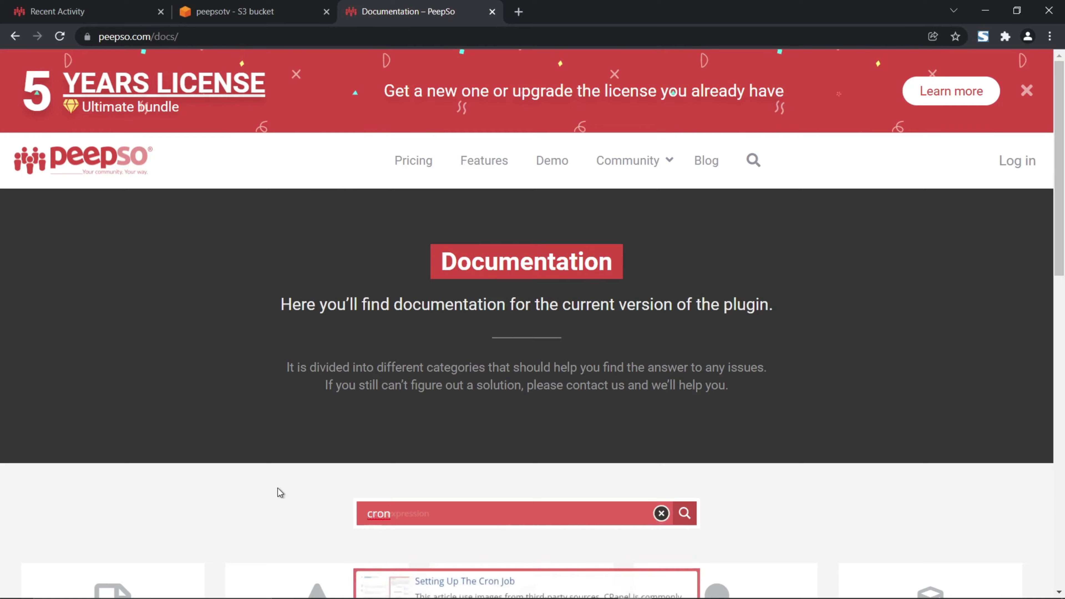
scroll(278, 493, down, 5)
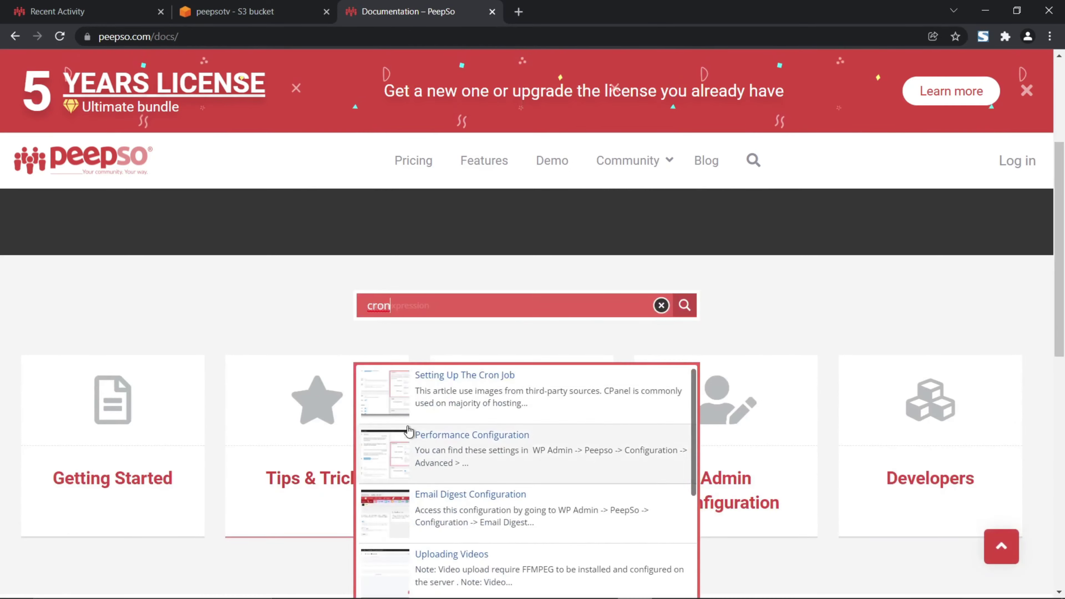
click(469, 381)
Copy the query string "?peepso_upload_videos_to_s3" from the article's Amazon Elastic Transcoder Video Conversion queue section
scroll(587, 313, down, 10)
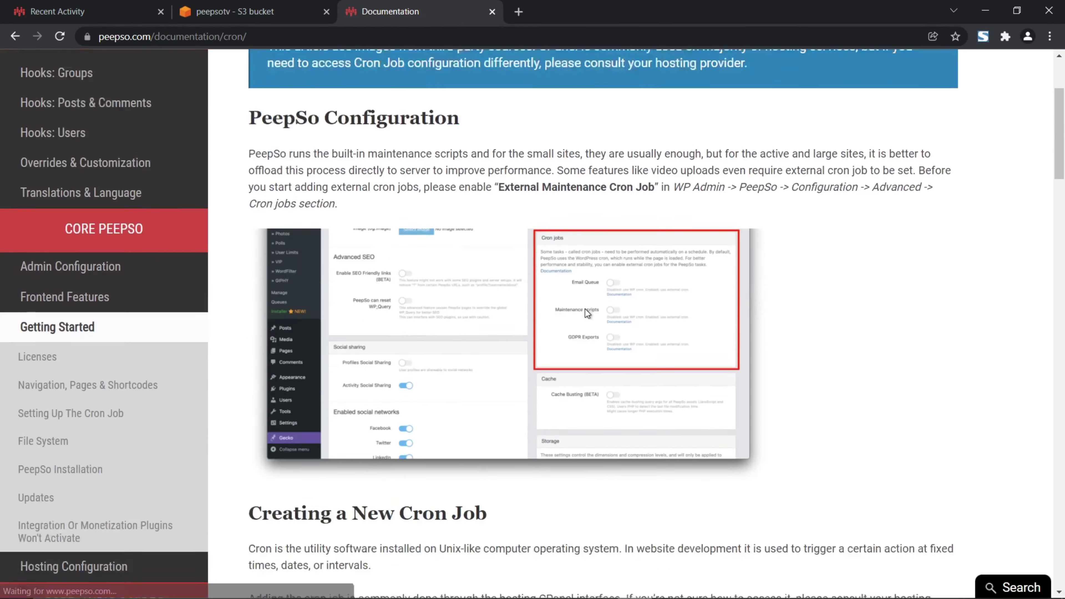
scroll(585, 310, down, 15)
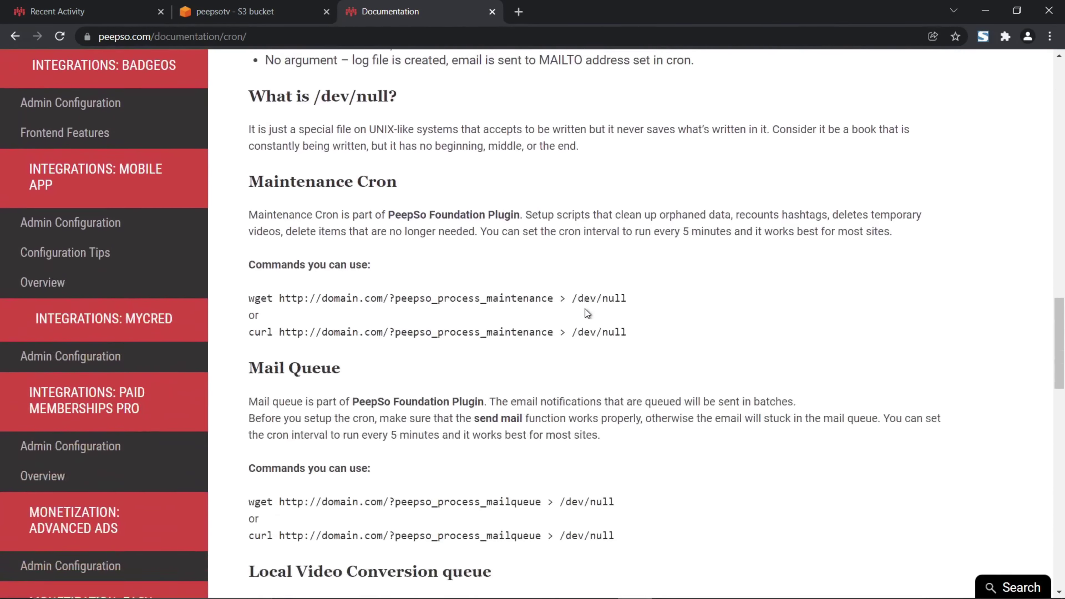
scroll(586, 312, down, 10)
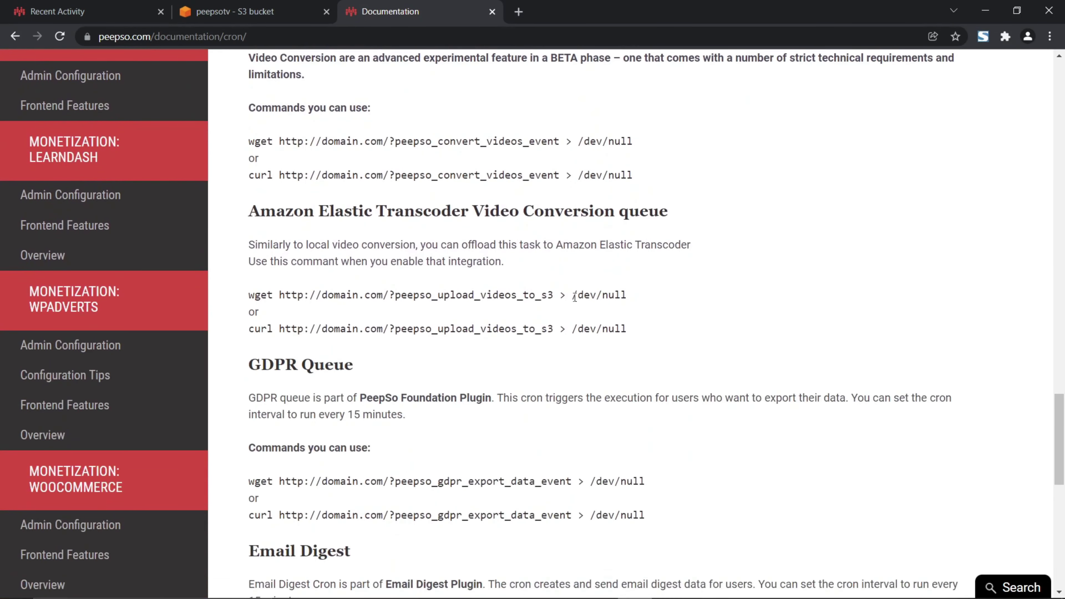
scroll(417, 250, down, 2)
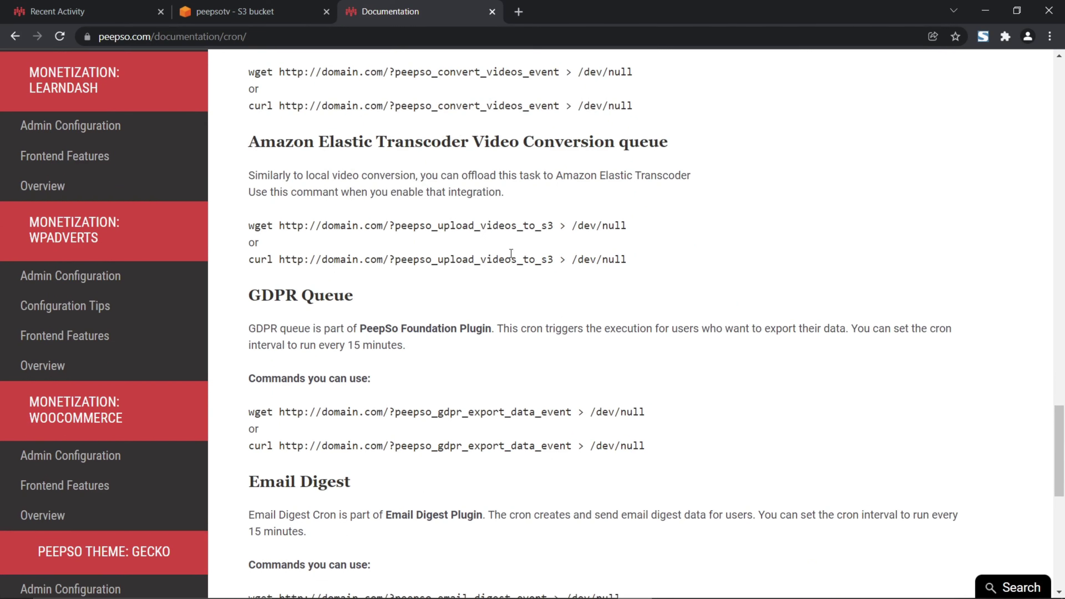
drag(552, 227, 390, 228)
right_click(453, 227)
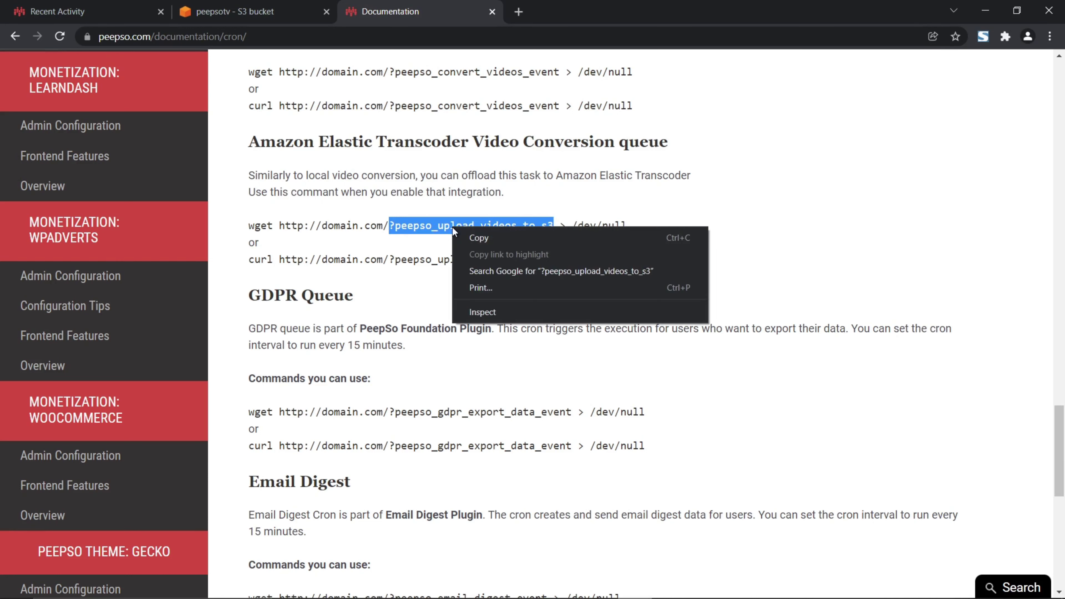
click(478, 238)
Trigger the S3 upload manually by loading peepso.tv/?peepso_upload_videos_to_s3 in the community site's tab
click(97, 11)
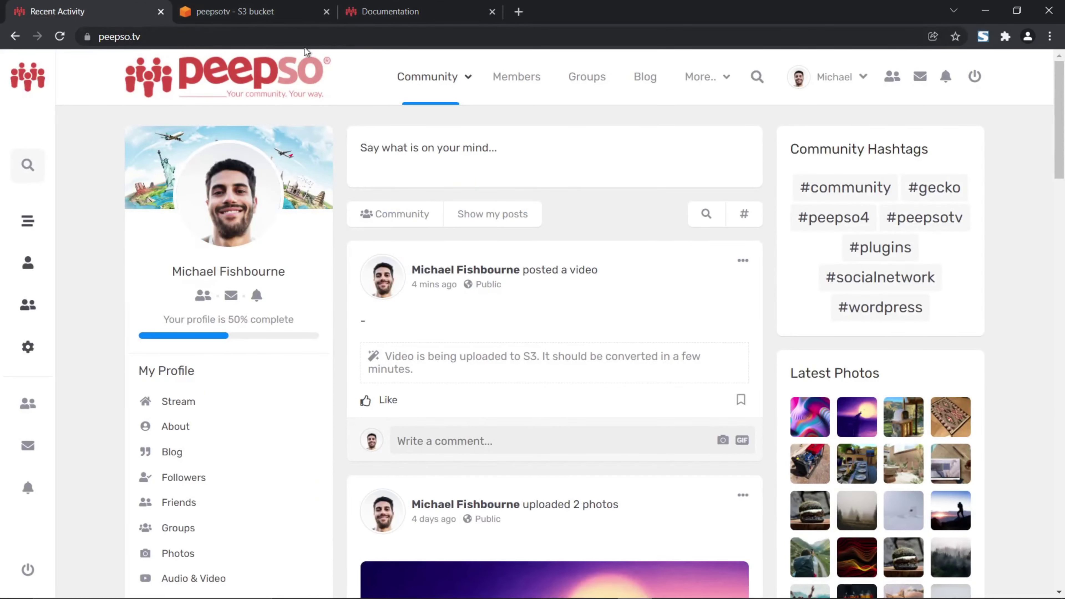
click(174, 36)
click(174, 37)
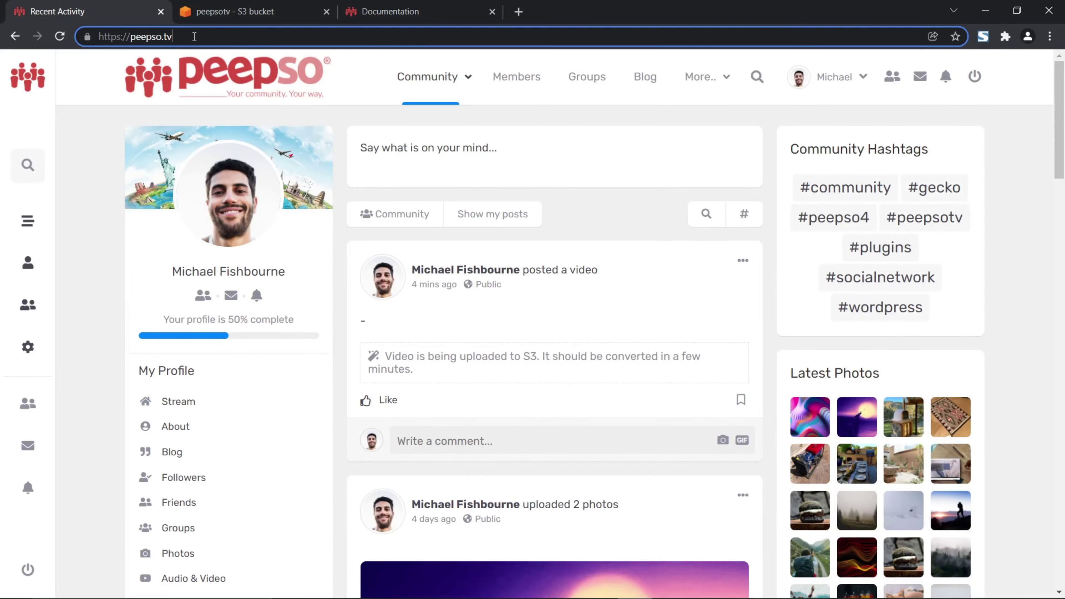
text(/)
key(ctrl+v)
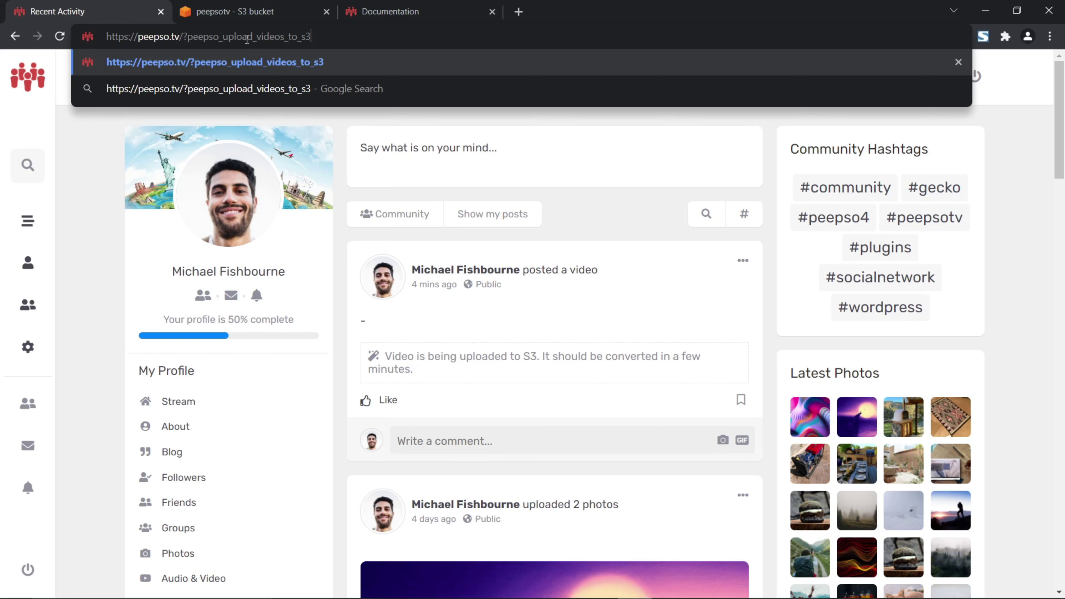
key(Return)
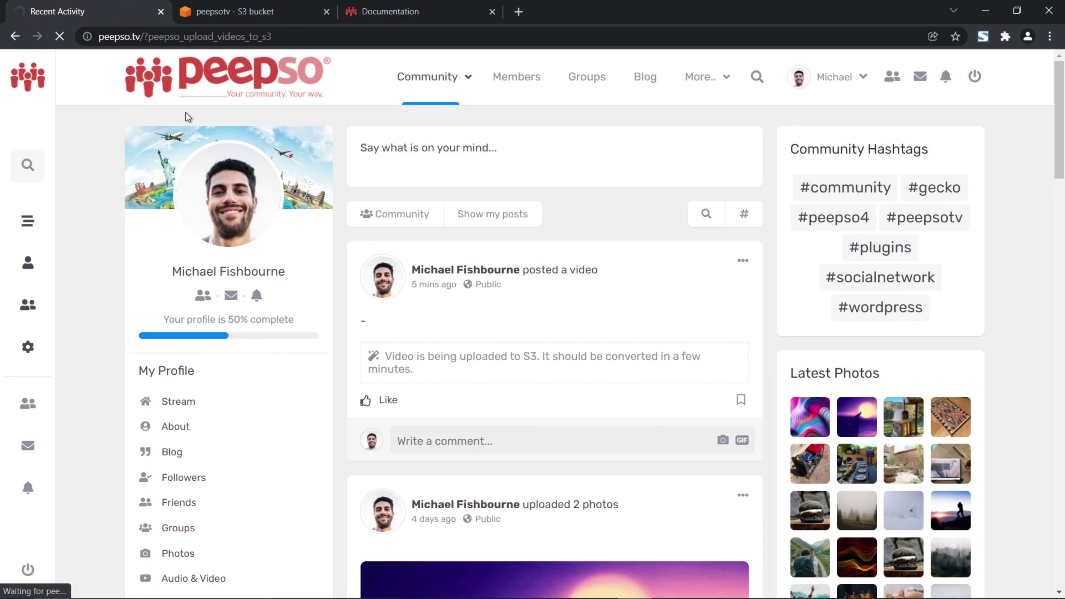
Reload the peepsotv bucket while the upload request runs, and check both pages for progress
click(260, 12)
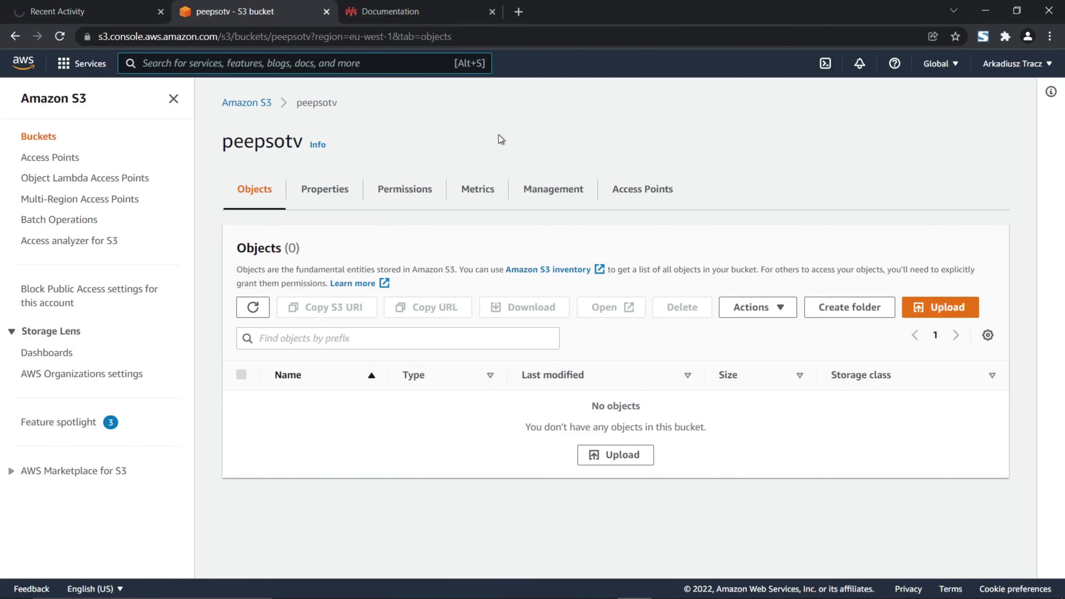
click(60, 36)
click(142, 20)
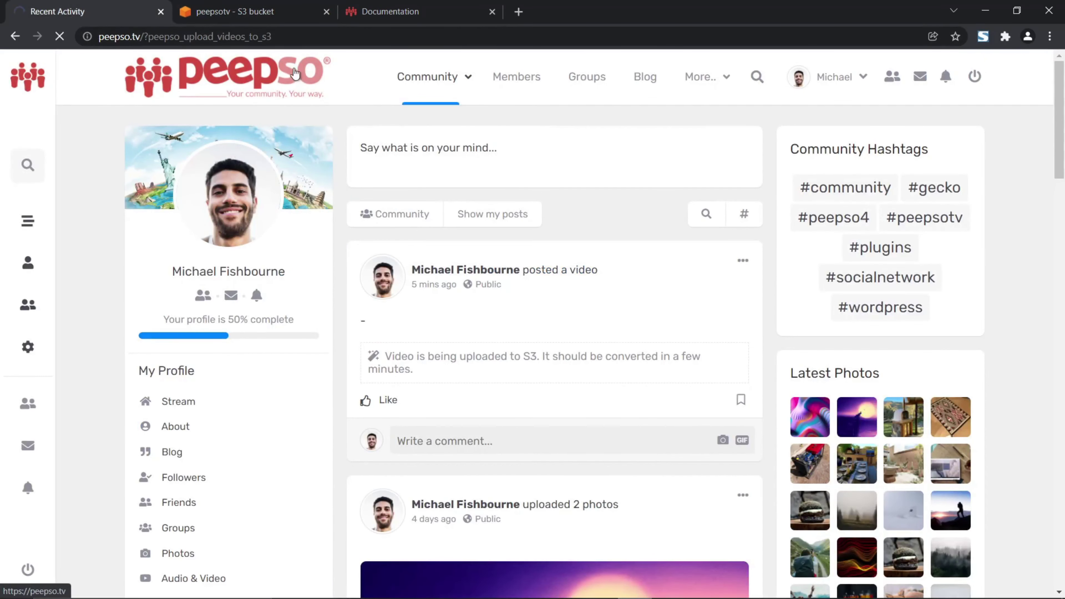
click(247, 17)
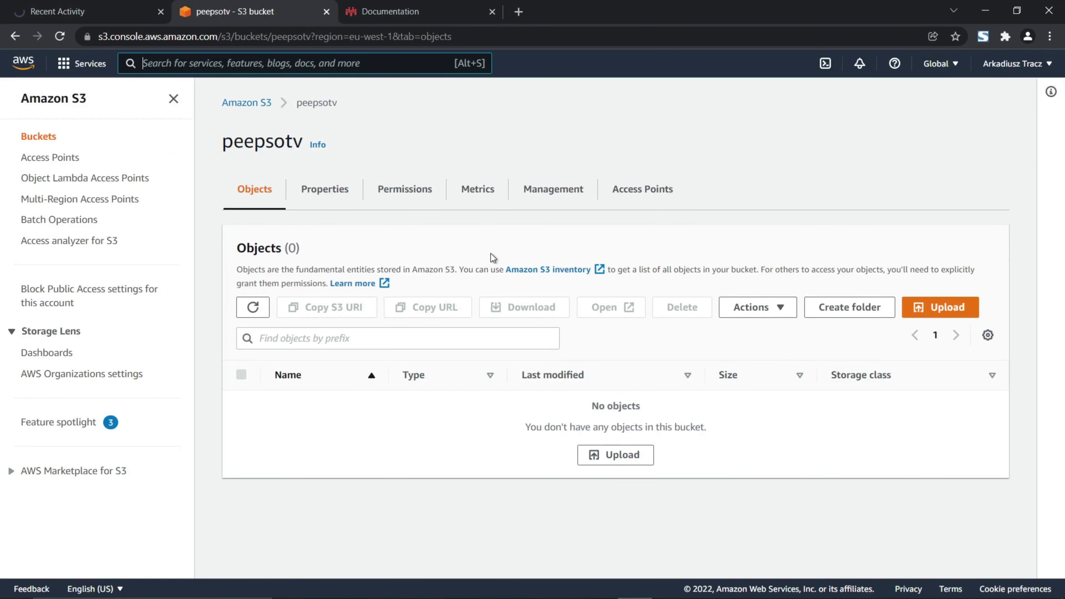
click(118, 16)
click(228, 17)
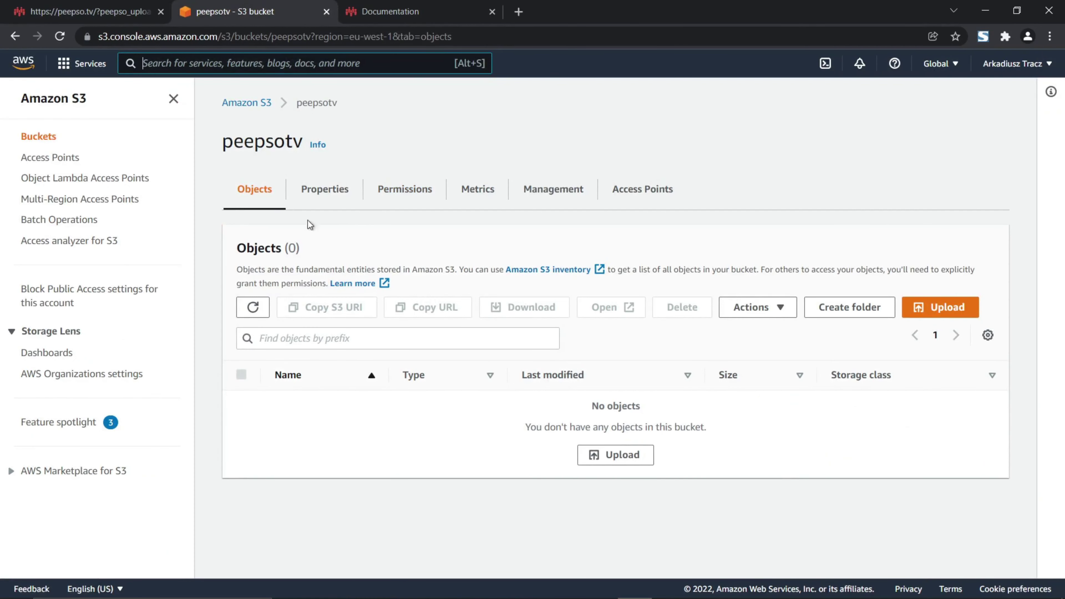
Read the upload script's output, then refresh the peepsotv bucket to look for the uploaded content
click(84, 12)
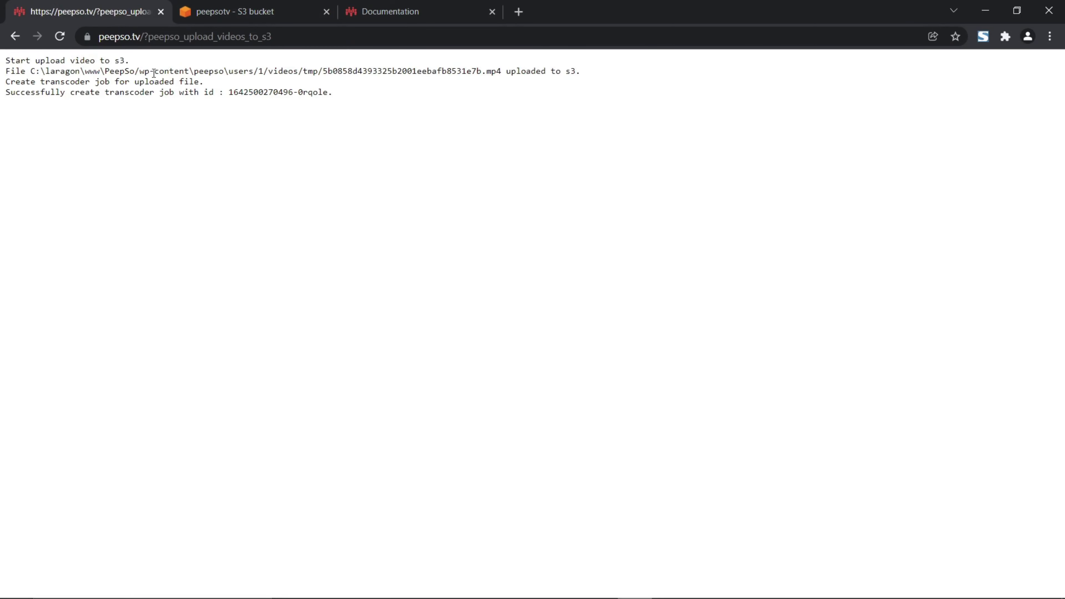
drag(10, 71, 377, 103)
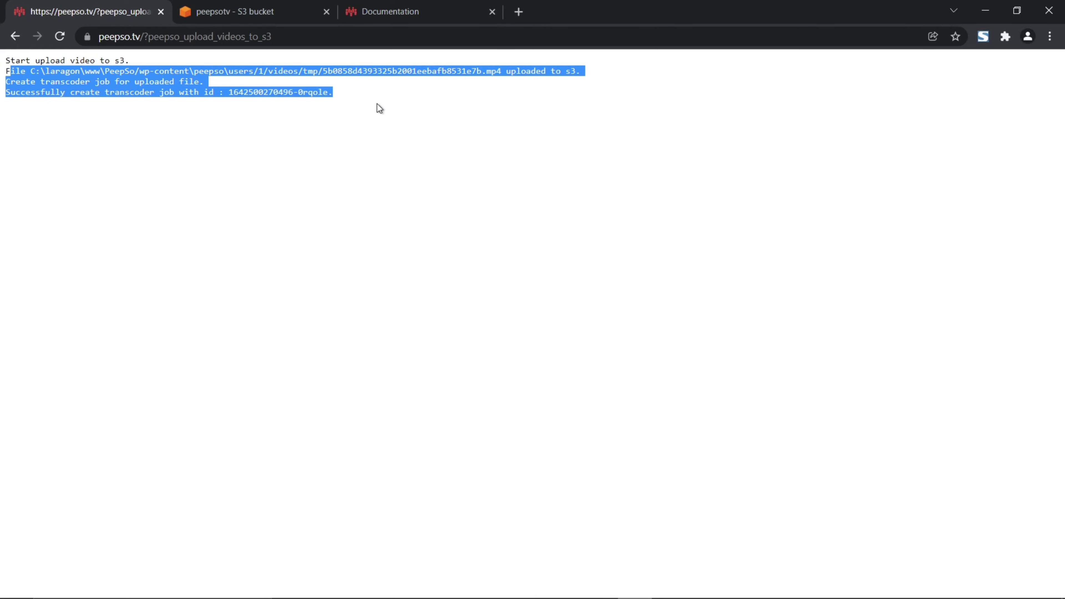
click(334, 98)
click(222, 12)
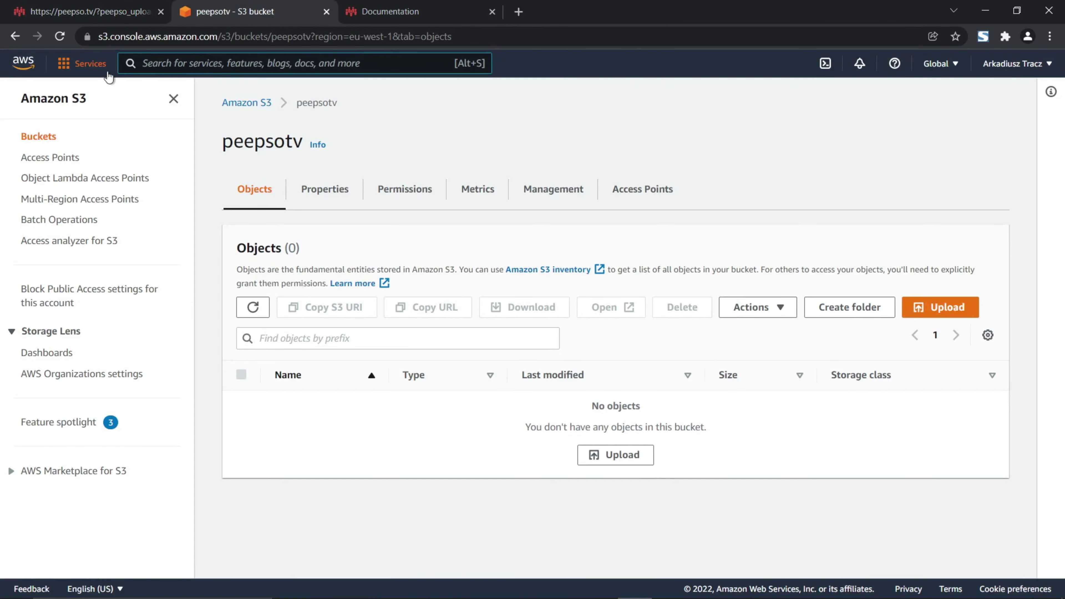
click(60, 36)
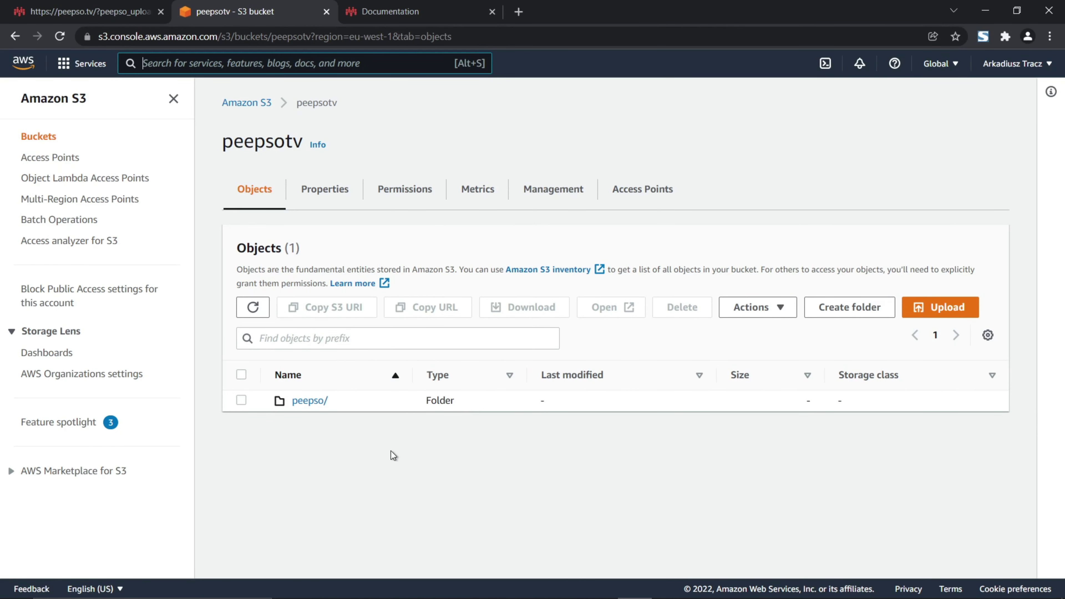
Remove the upload query from the address to return to the peepso.tv stream, and read the video post's conversion status
click(152, 13)
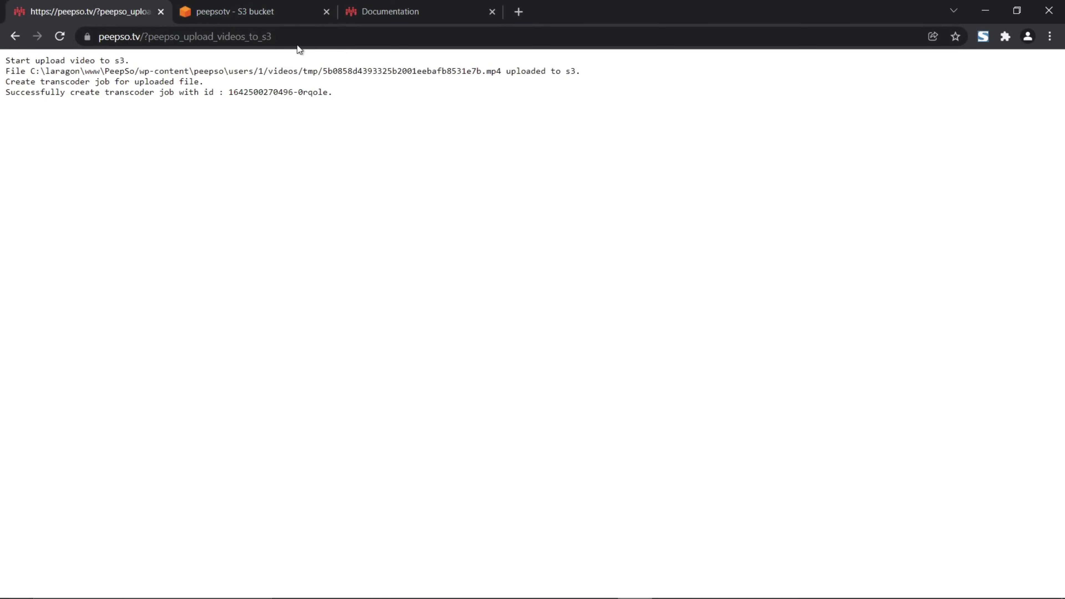
drag(296, 42, 148, 36)
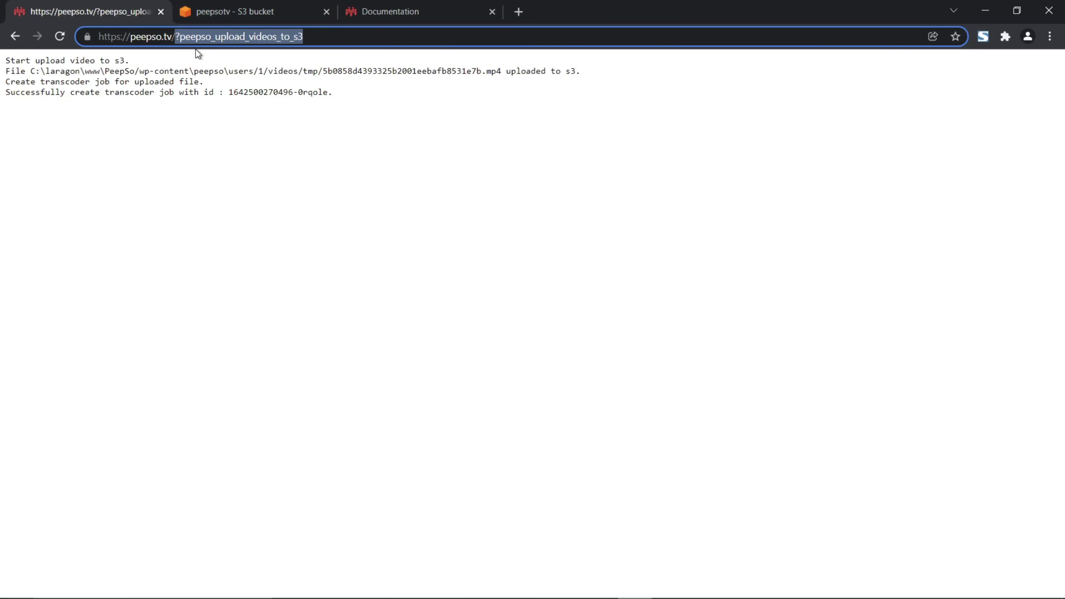
key(BackSpace)
key(Return)
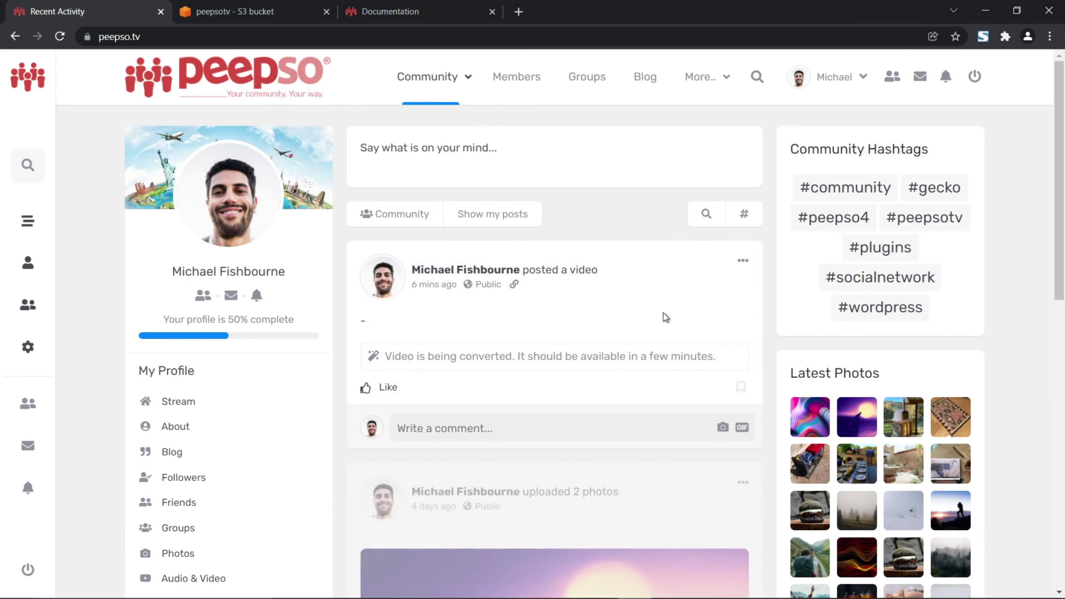
drag(726, 363, 382, 362)
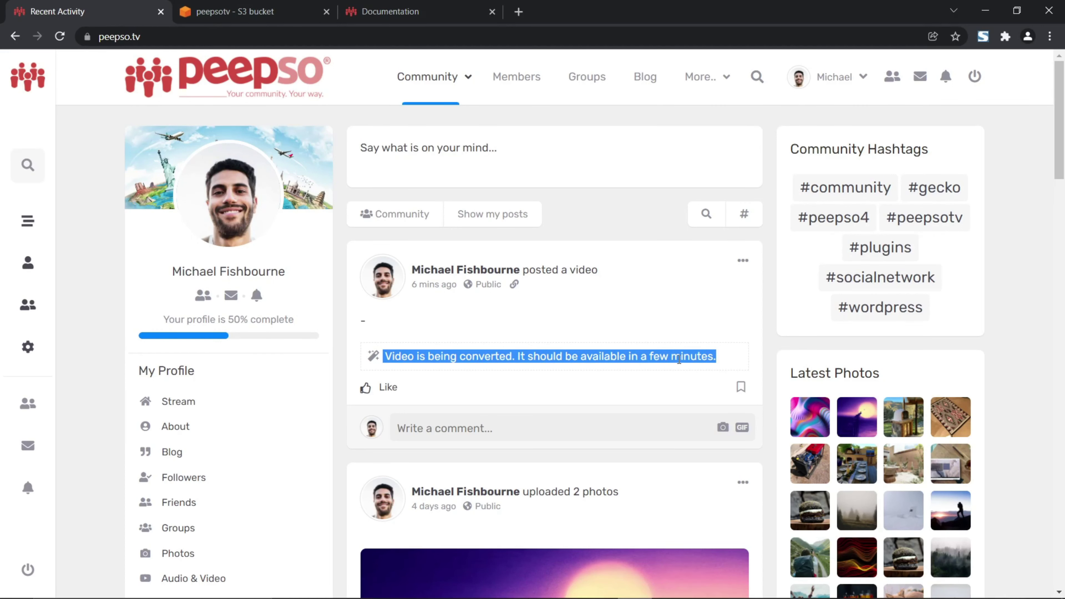
Copy the query string "?peepso_convert_videos_event" from the Local Video Conversion queue section of the cron documentation
click(390, 11)
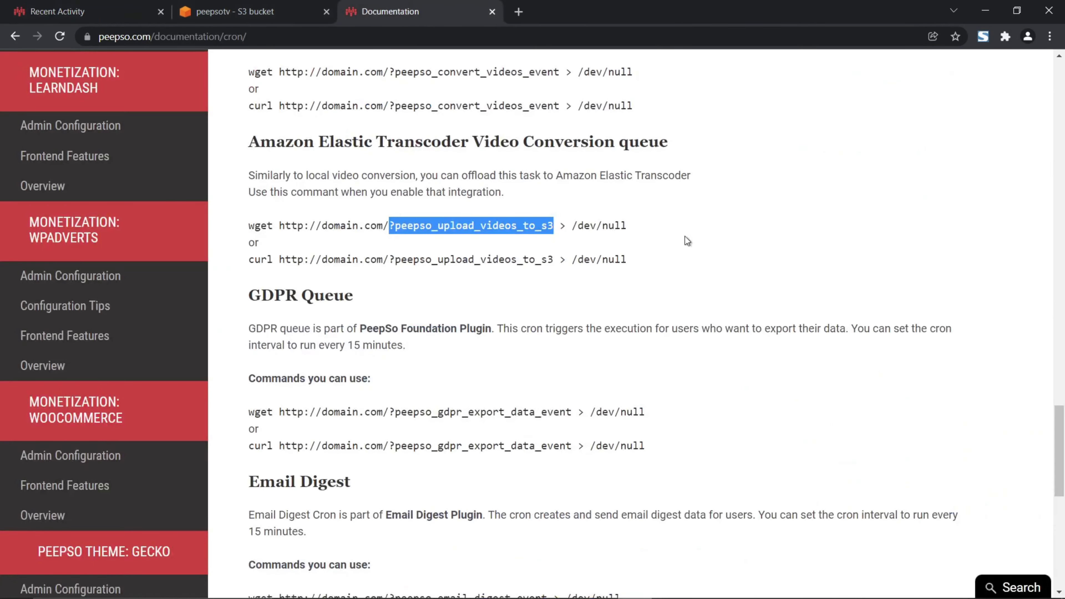
scroll(663, 318, up, 5)
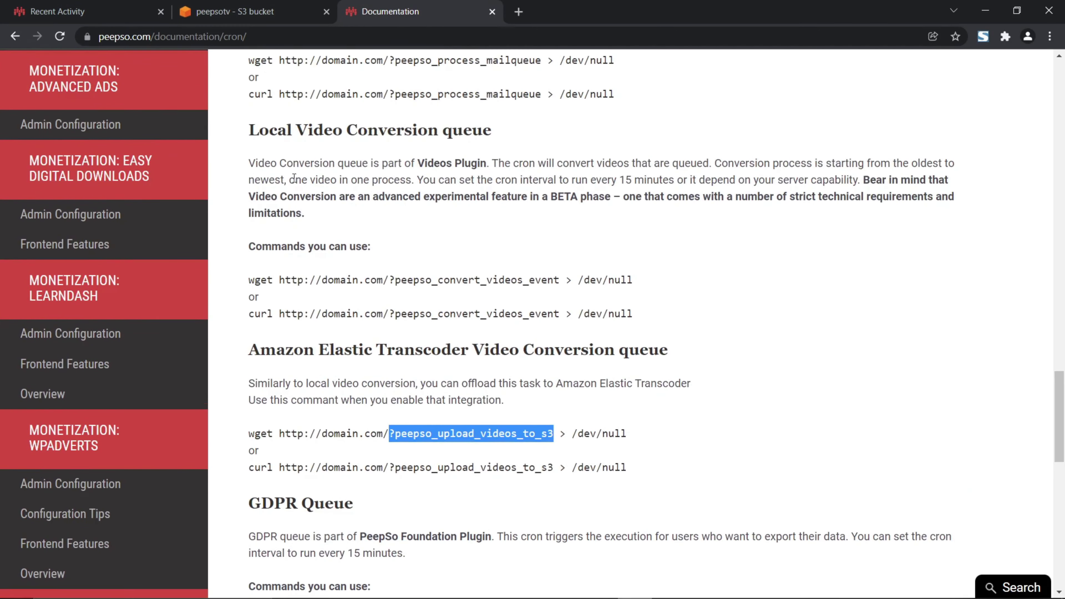
drag(557, 280, 390, 280)
right_click(491, 279)
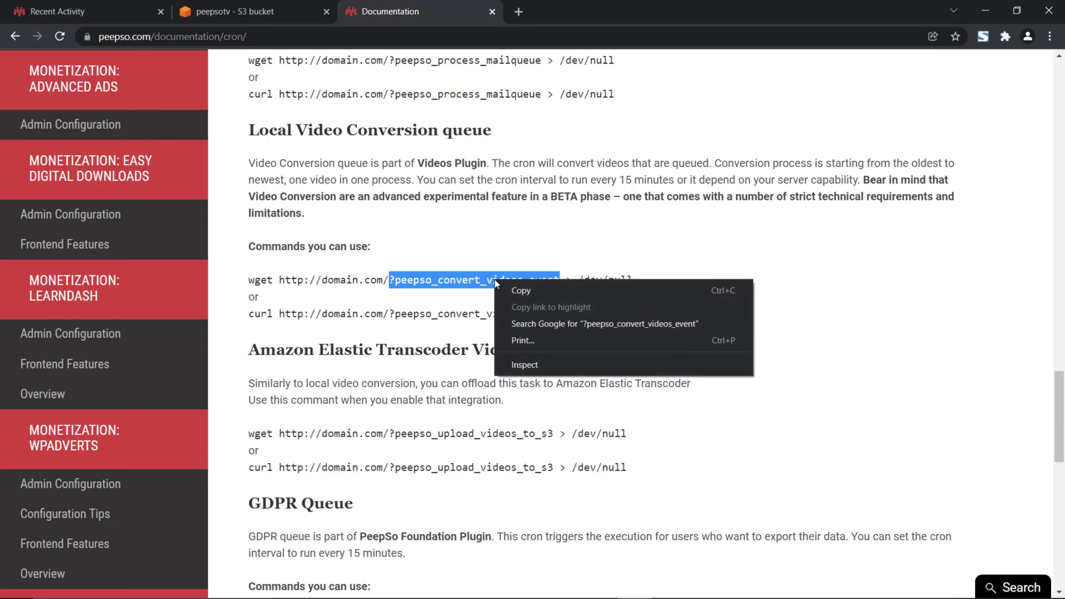
click(529, 286)
Trigger the conversion job check manually by loading peepso.tv/?peepso_convert_videos_event in the community site's tab
click(117, 17)
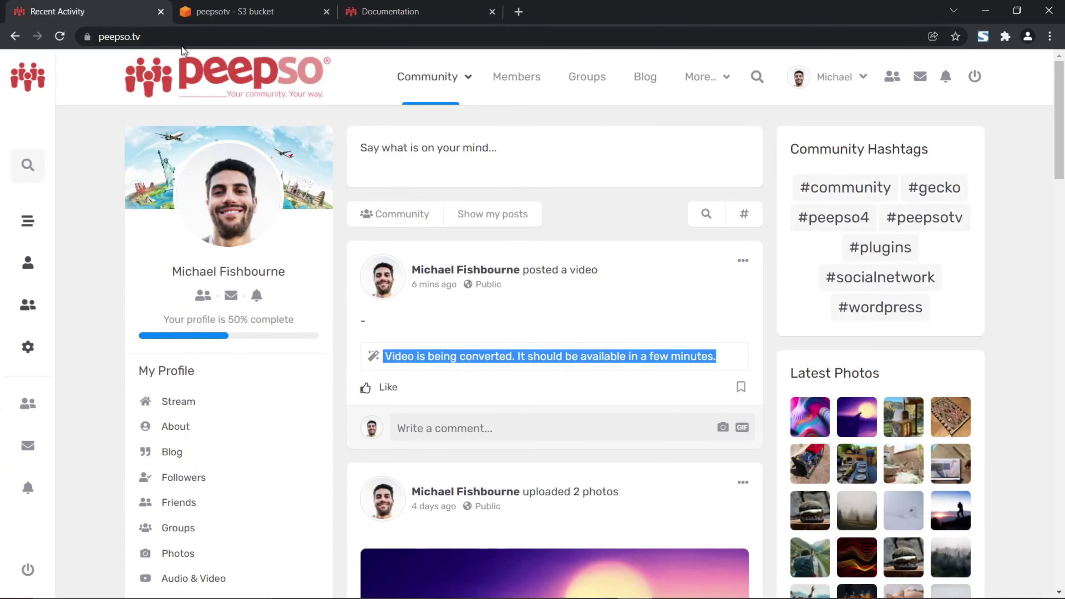
click(228, 37)
click(231, 37)
text(//)
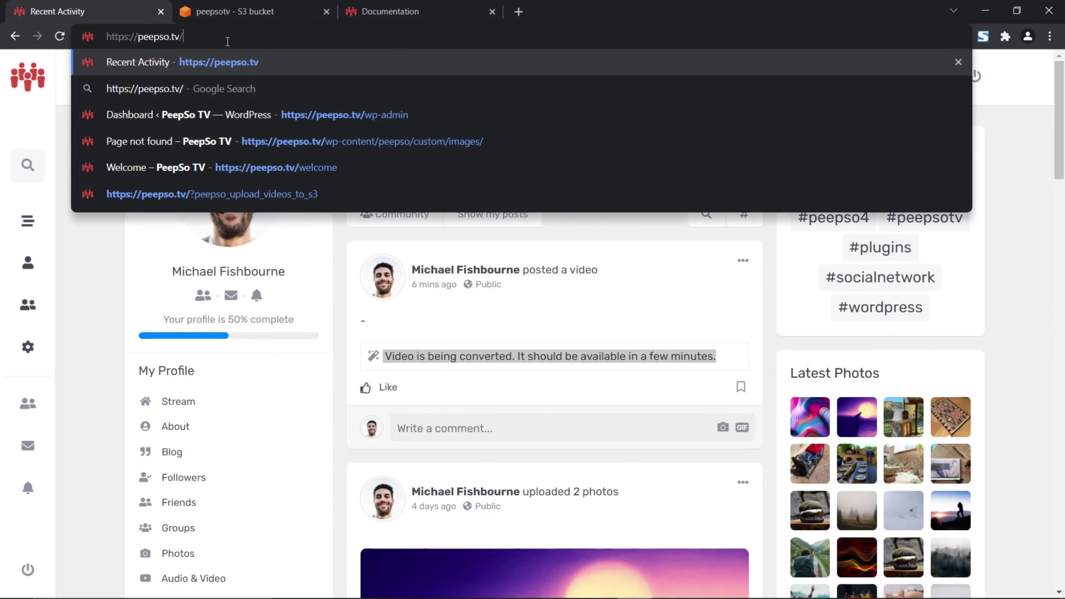
key(ctrl+v)
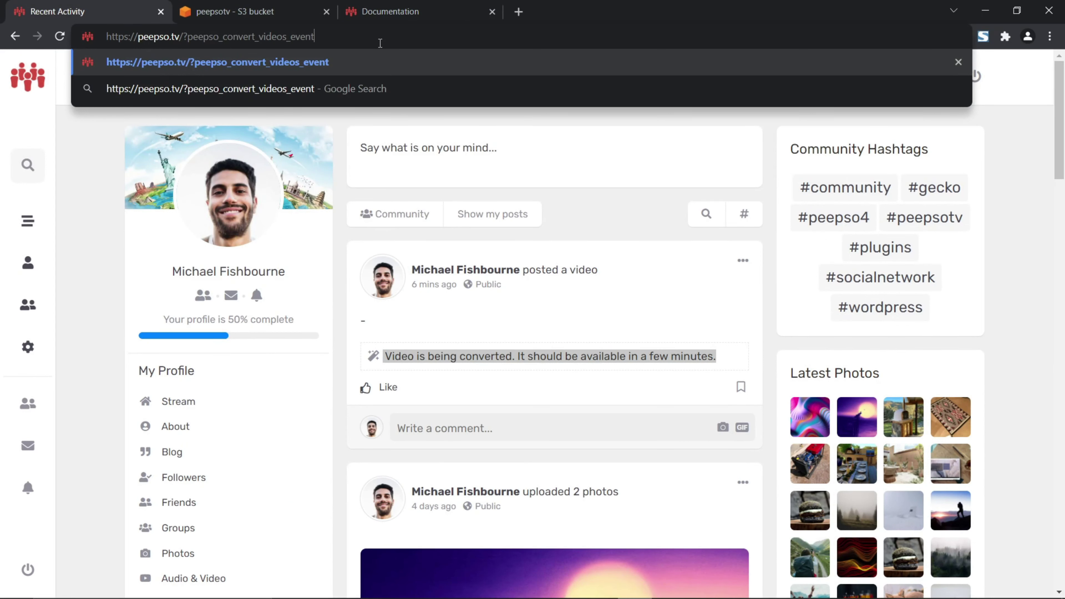
key(Return)
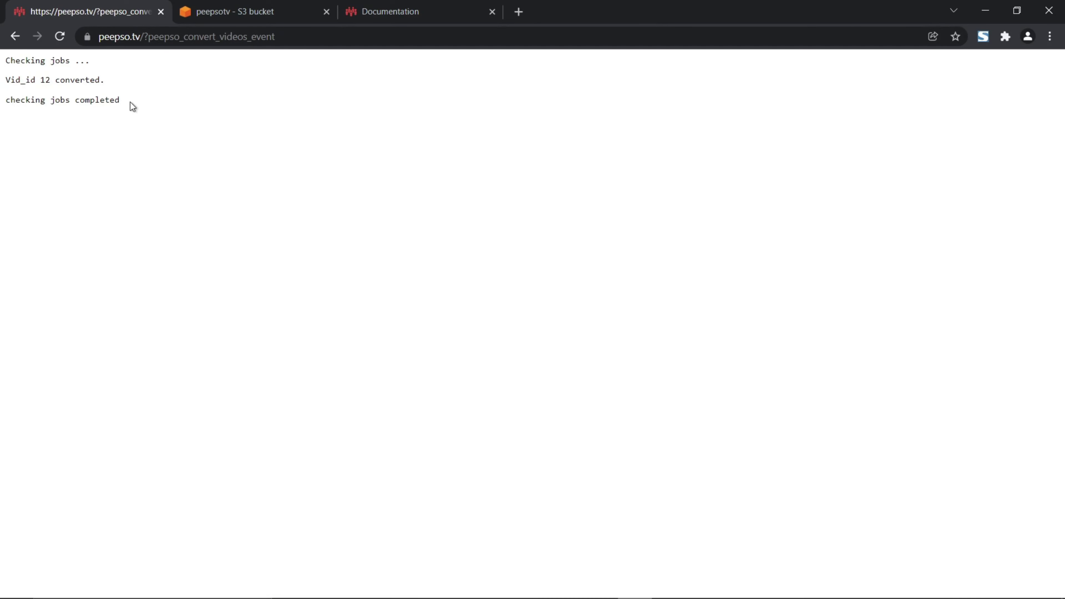
Remove the conversion query from the address and reload the community stream to view the video post
drag(280, 41, 147, 39)
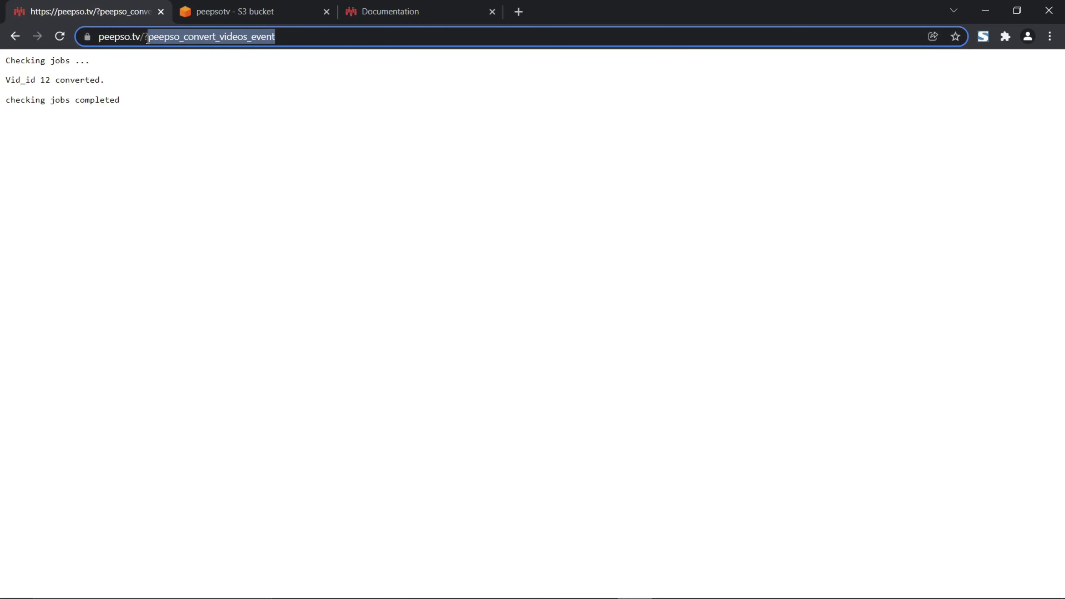
key(BackSpace)
key(Return)
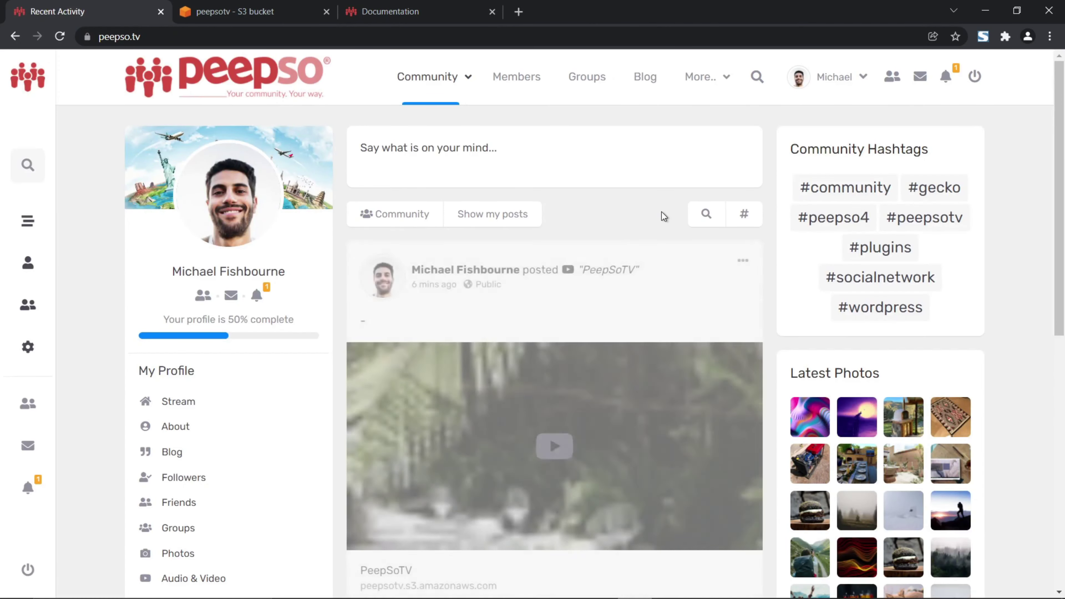
Play the converted "PeepSoTV" video post in the community stream to check its playback
scroll(662, 211, down, 1)
scroll(664, 215, down, 1)
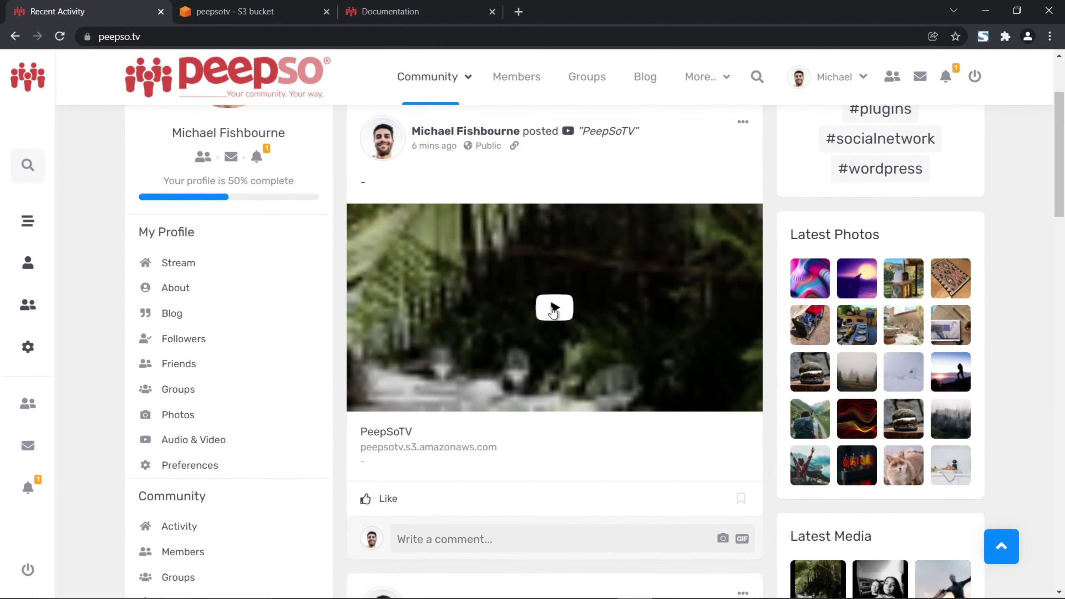
click(554, 307)
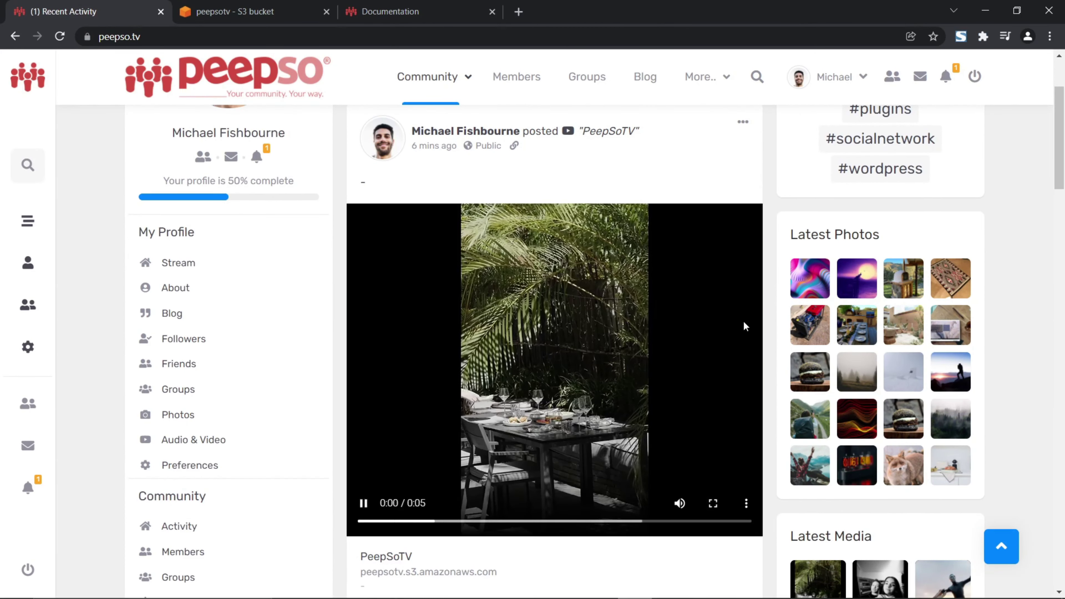
scroll(744, 327, down, 1)
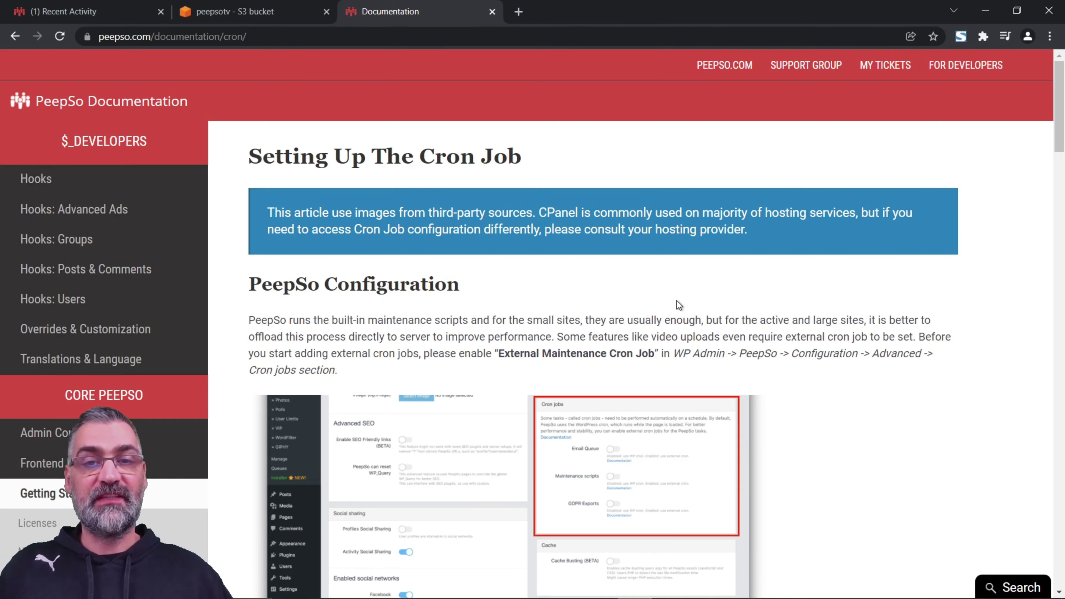
Review the "Setting Up The Cron Job" documentation, covering the cPanel cron interface, the queue commands and the third-party scheduling services
scroll(677, 301, down, 10)
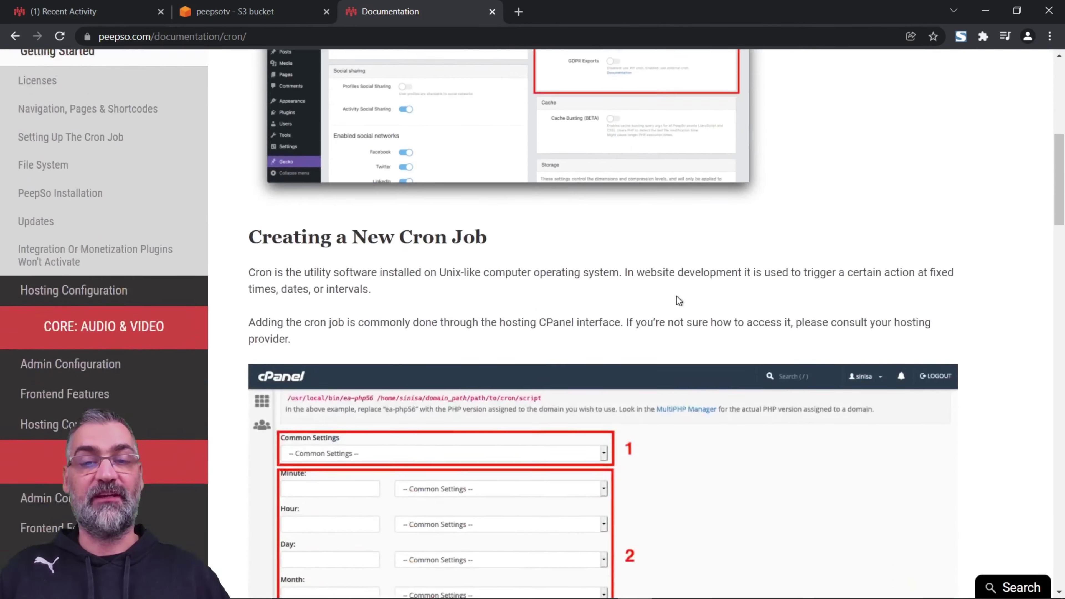
scroll(678, 301, down, 8)
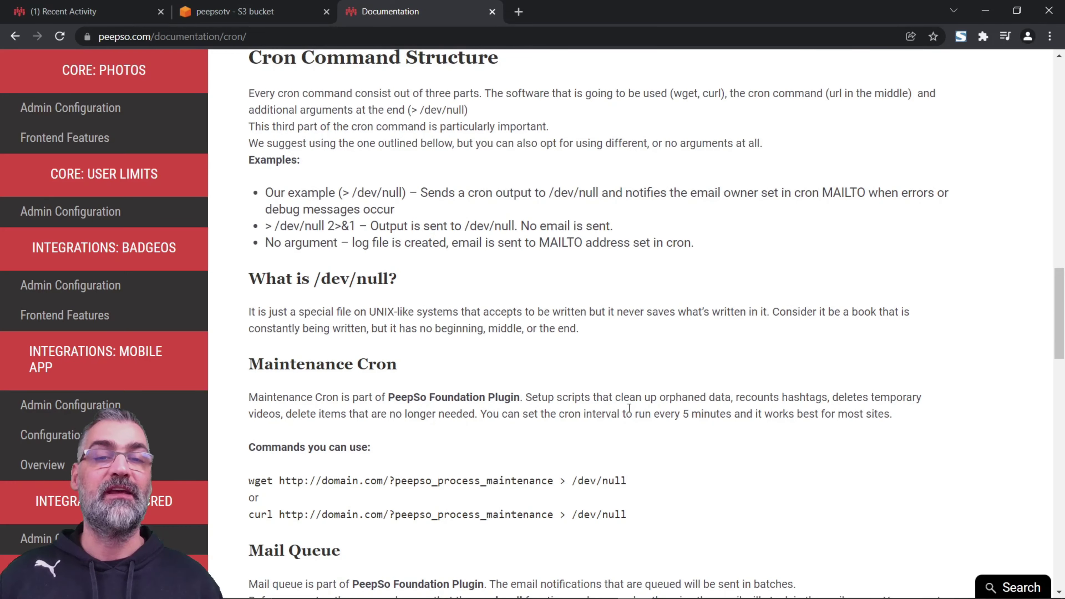
scroll(719, 376, up, 15)
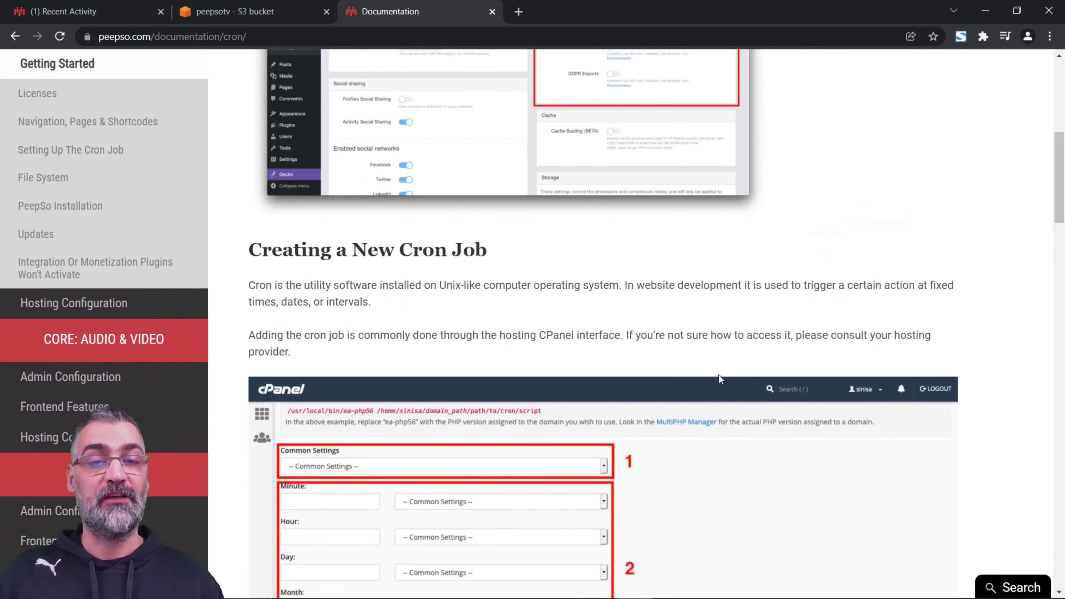
scroll(719, 375, down, 3)
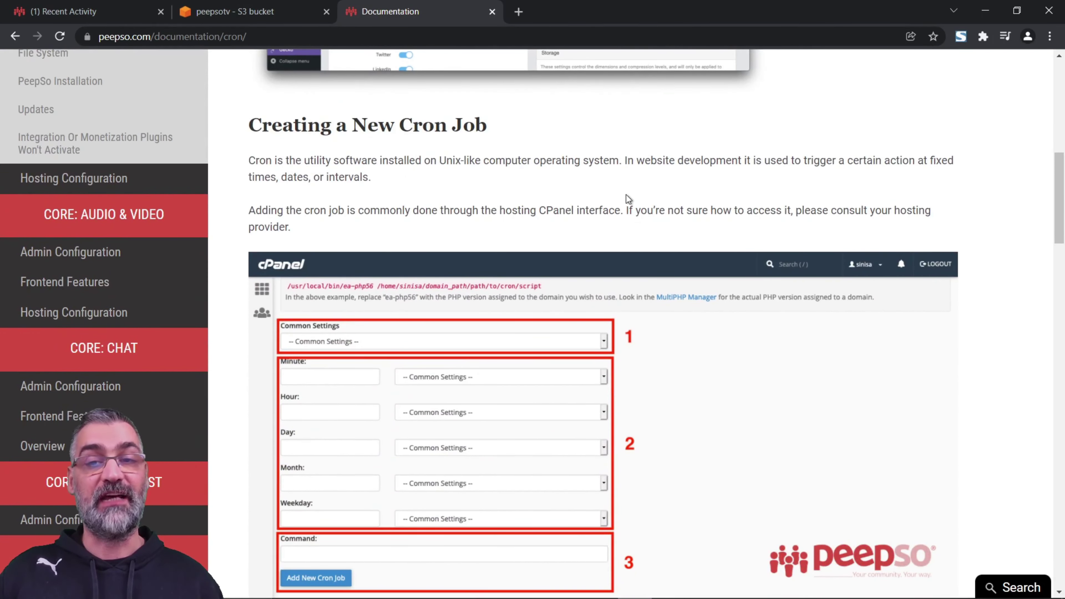
scroll(709, 208, down, 3)
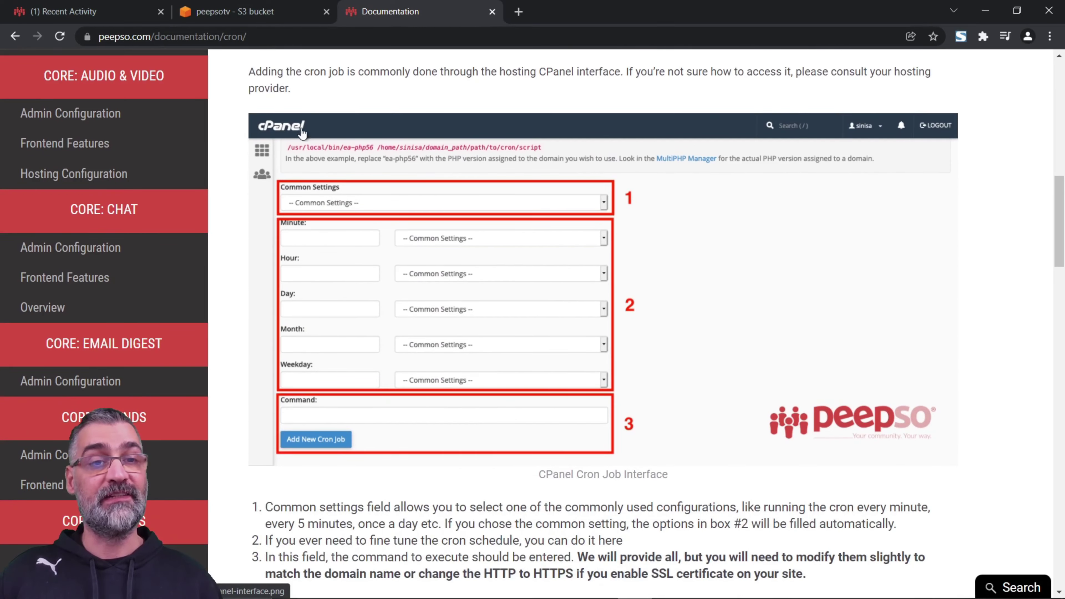
scroll(458, 229, down, 20)
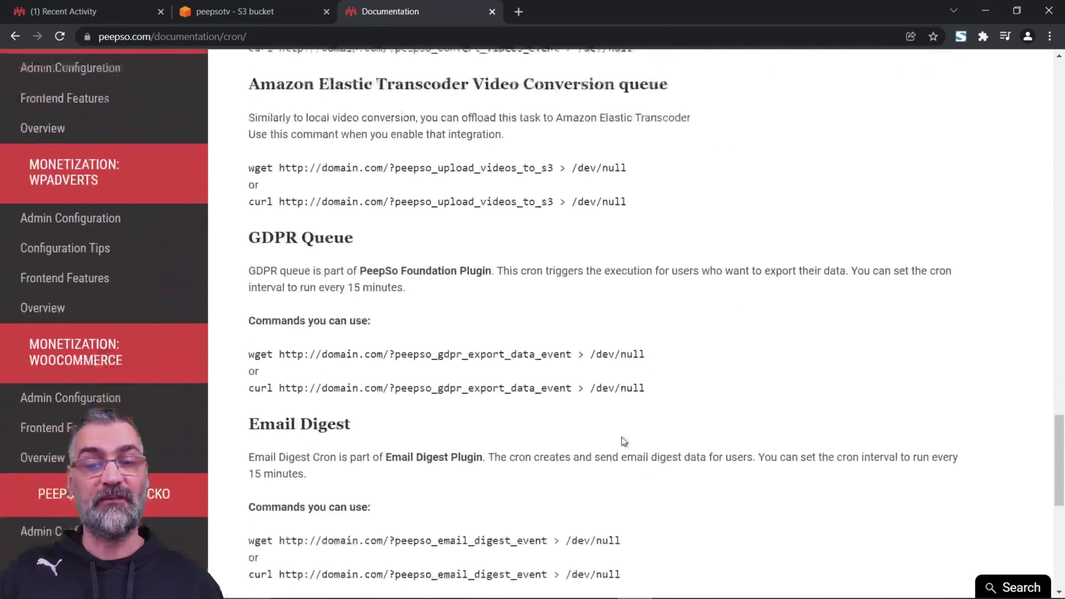
scroll(692, 290, up, 15)
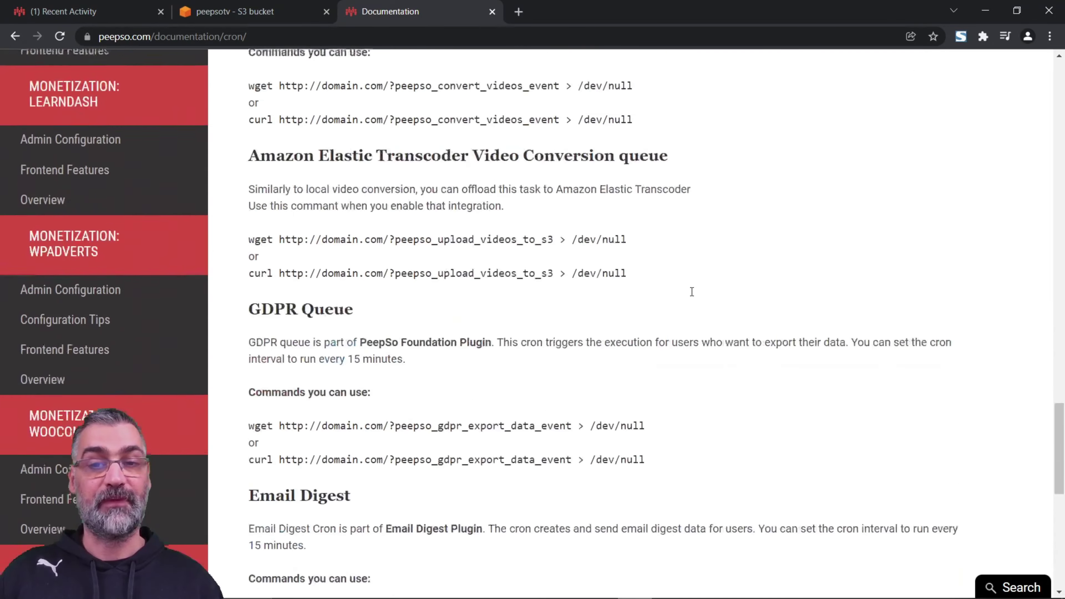
scroll(691, 286, up, 20)
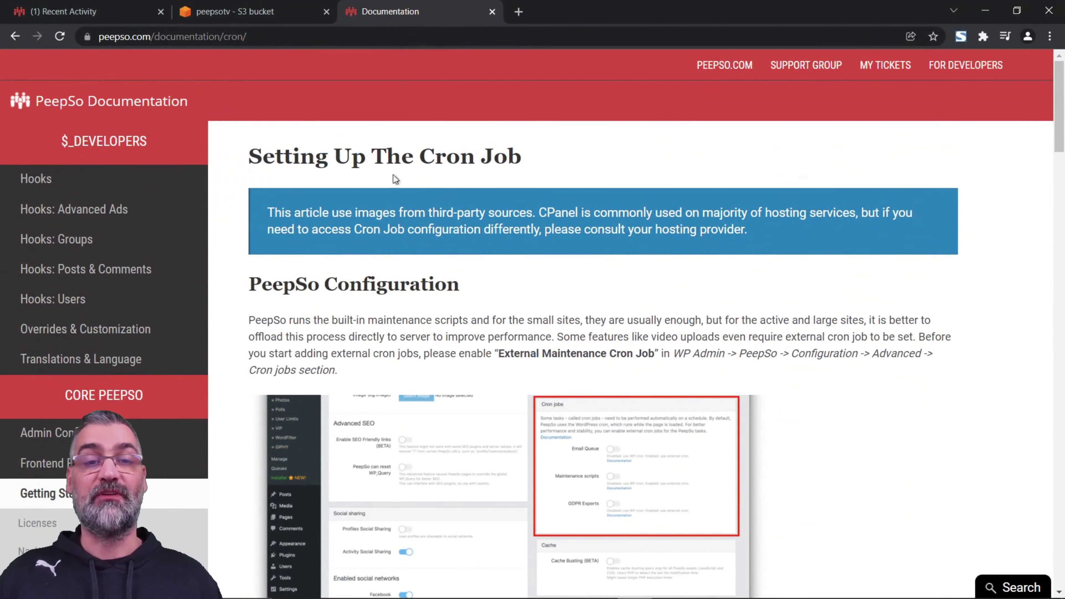
scroll(633, 219, down, 10)
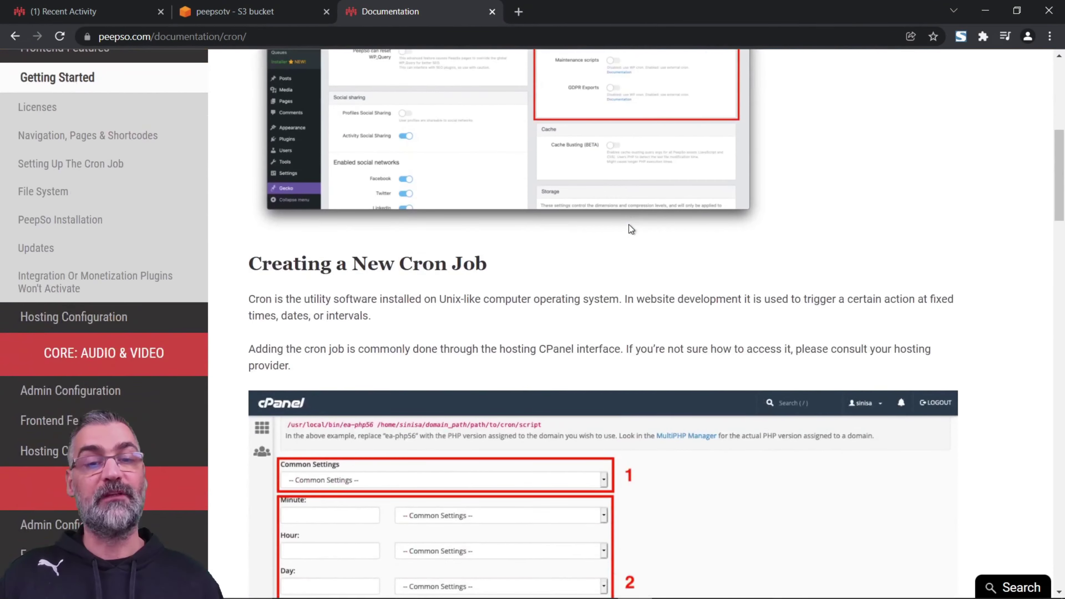
scroll(487, 281, down, 3)
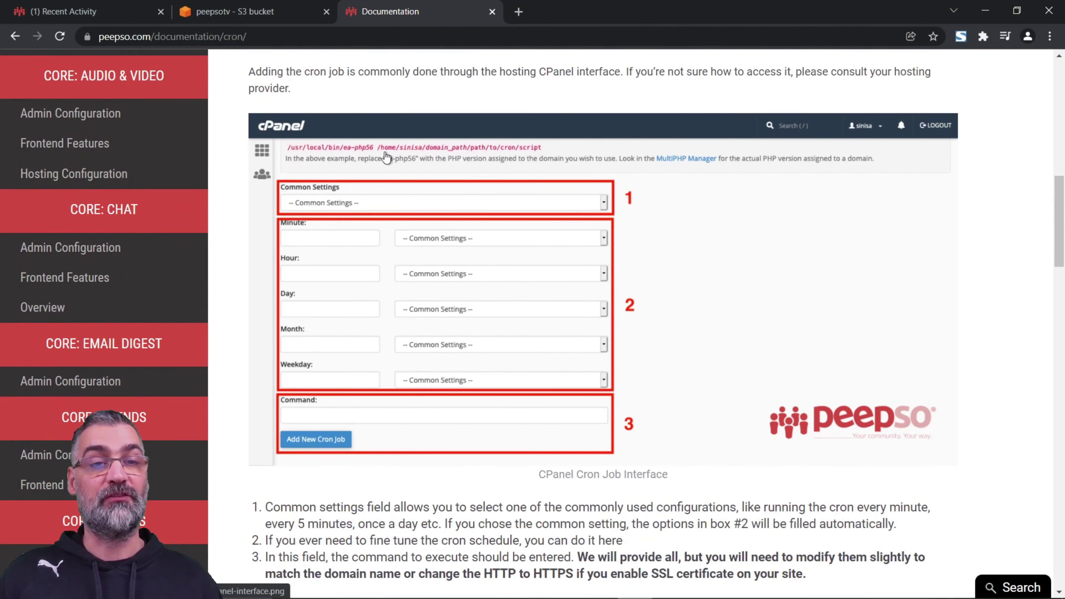
scroll(625, 235, down, 15)
scroll(623, 244, down, 20)
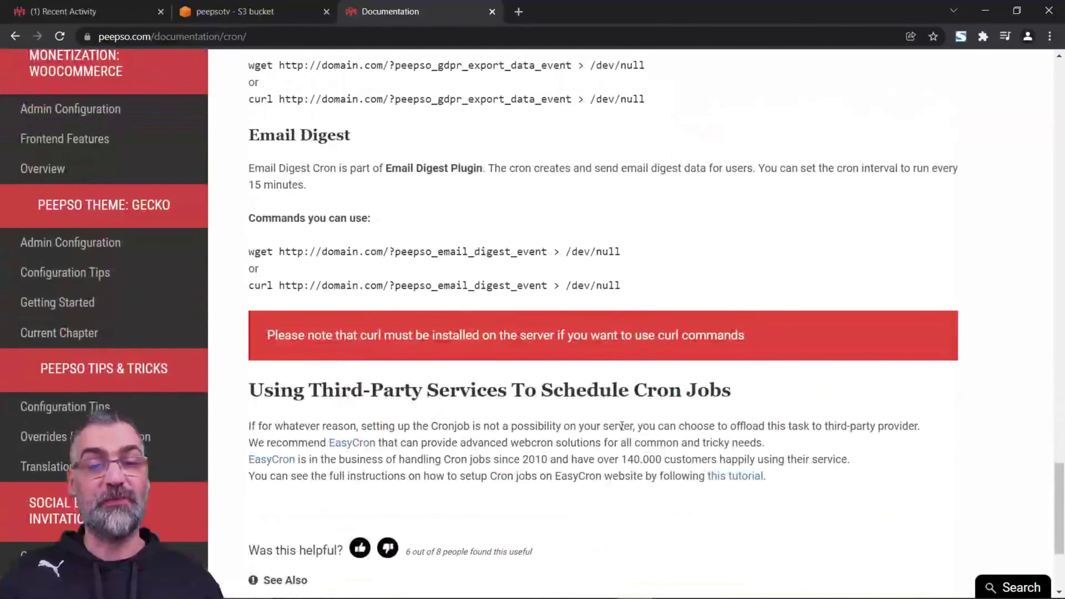
scroll(609, 335, up, 20)
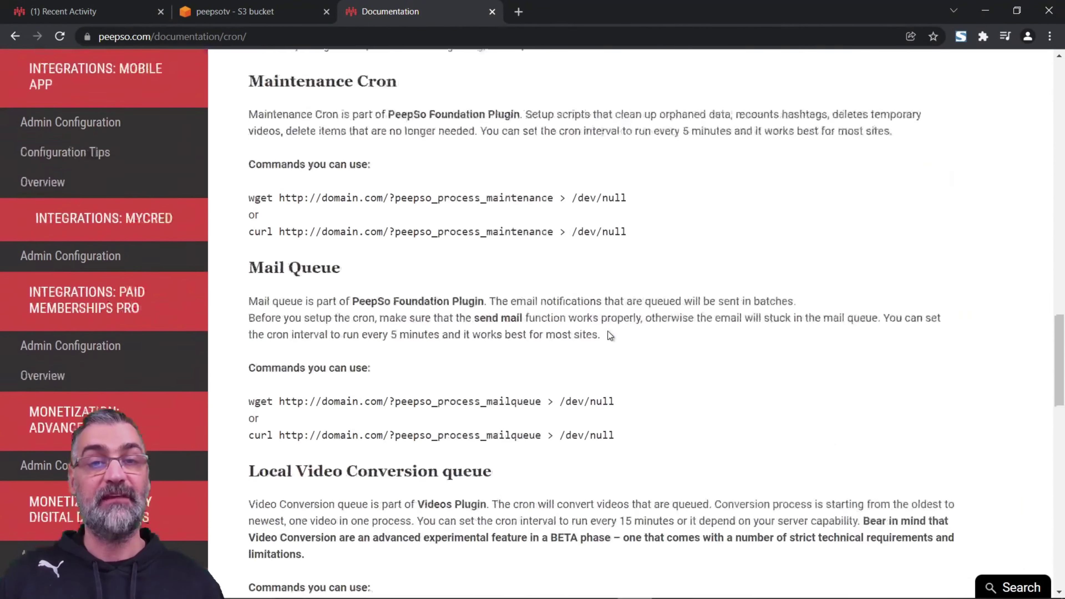
scroll(607, 335, up, 8)
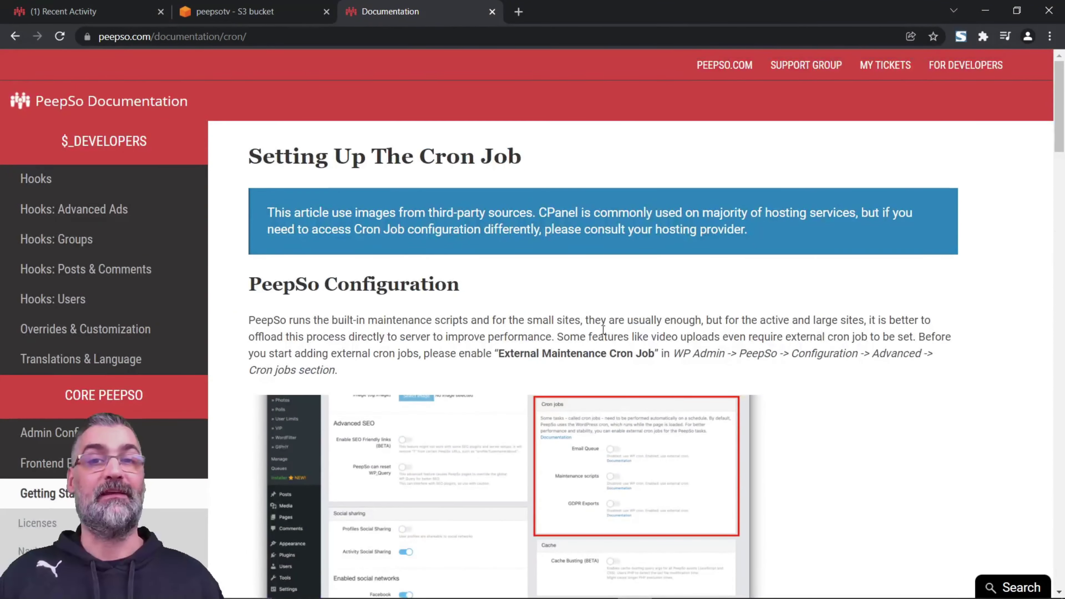